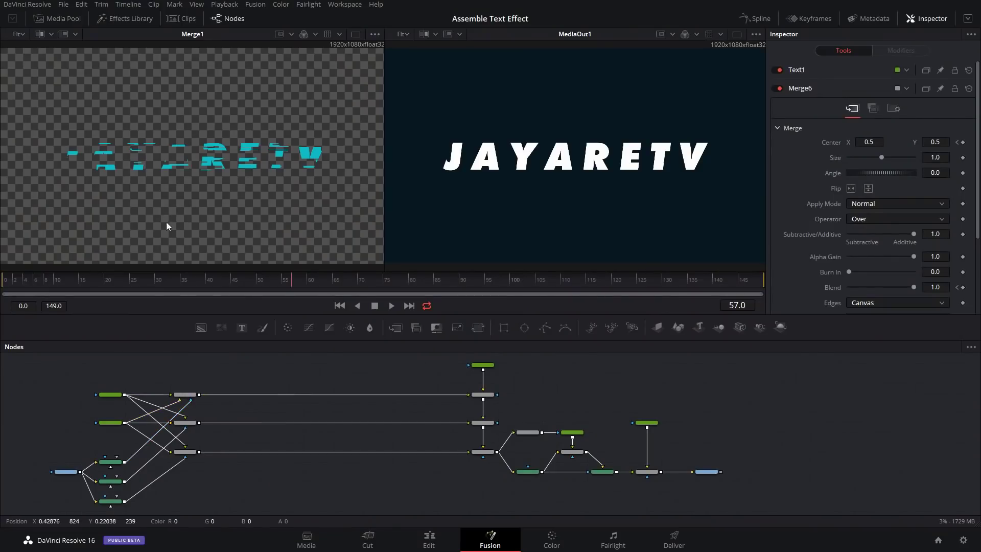
- Preview the two lower merge nodes of the finished composition and stop the timeline playback of the text effect
{"action": "left_click_drag", "start_coordinate": [186, 423], "coordinate": [136, 165]}
{"action": "left_click_drag", "start_coordinate": [186, 452], "coordinate": [178, 195]}
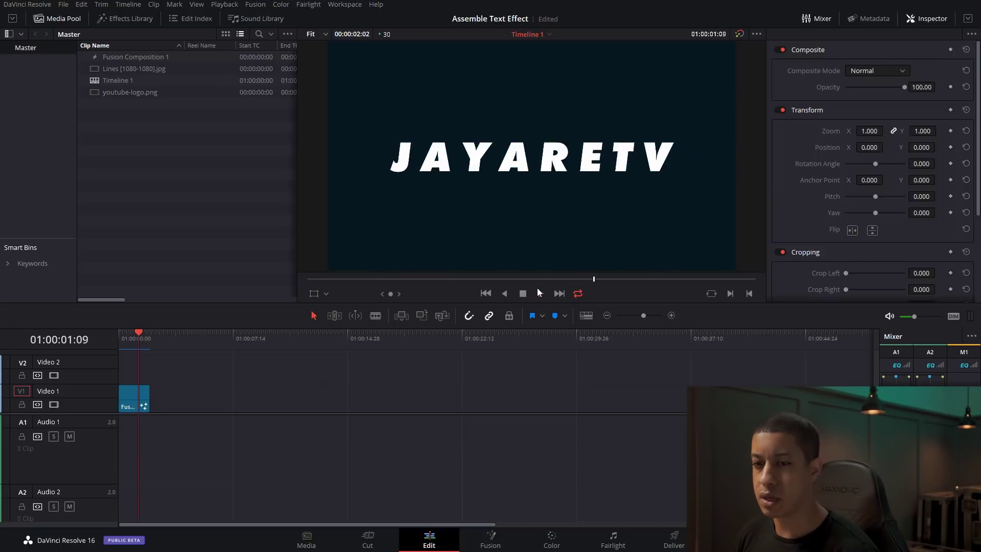
{"action": "left_click", "coordinate": [527, 298]}
- Create a new 5-second Fusion composition clip named Fusion Composition 2 at 30 fps
{"action": "right_click", "coordinate": [148, 149]}
{"action": "left_click", "coordinate": [204, 193]}
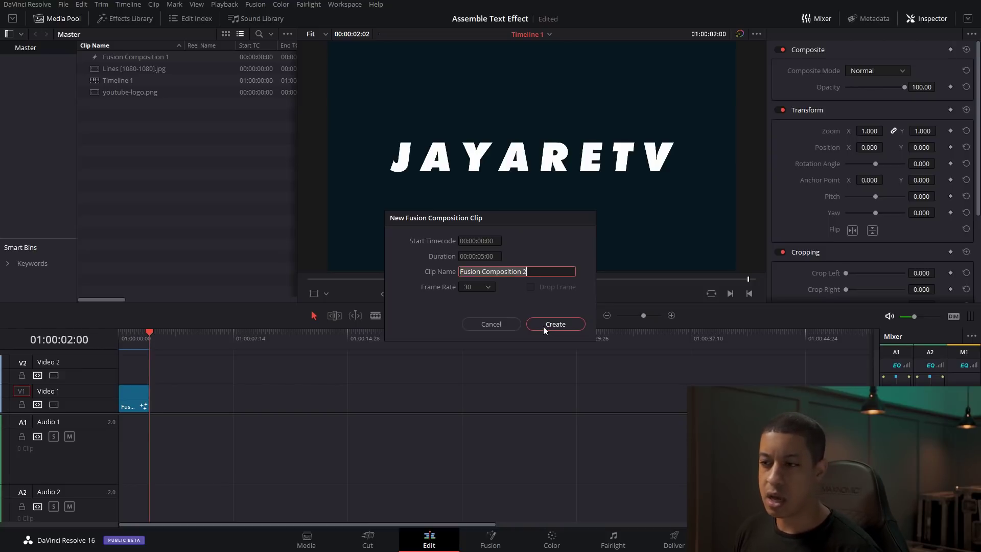
{"action": "left_click", "coordinate": [543, 326]}
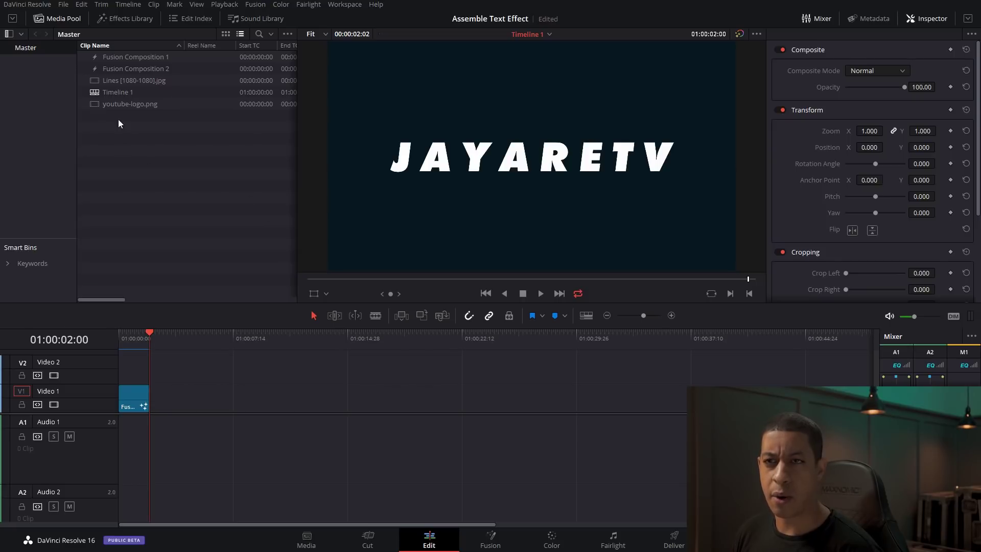
- Place Fusion Composition 2 on Video 1 after the existing clip and open it on the Fusion page
{"action": "left_click_drag", "start_coordinate": [93, 69], "coordinate": [165, 404]}
{"action": "left_click", "coordinate": [164, 340]}
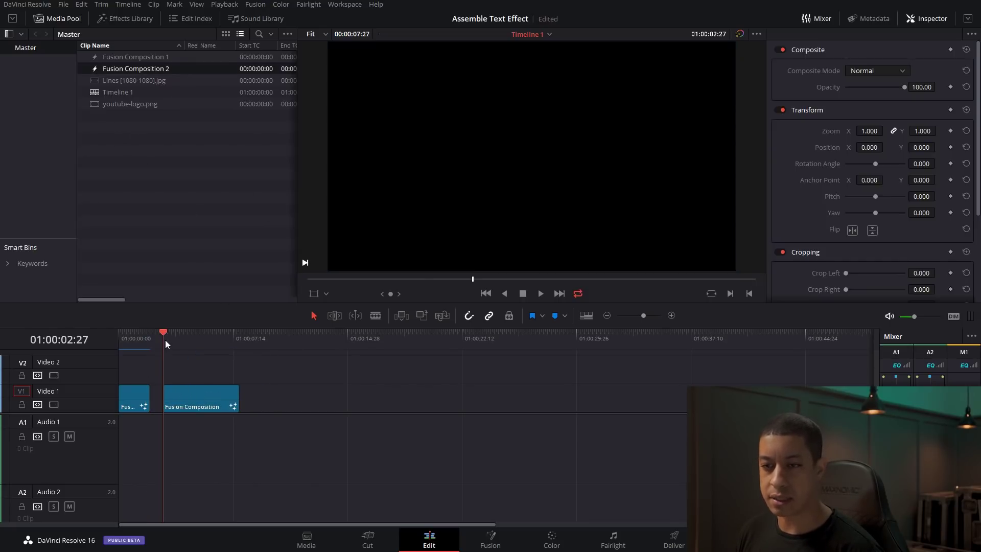
{"action": "left_click", "coordinate": [490, 542]}
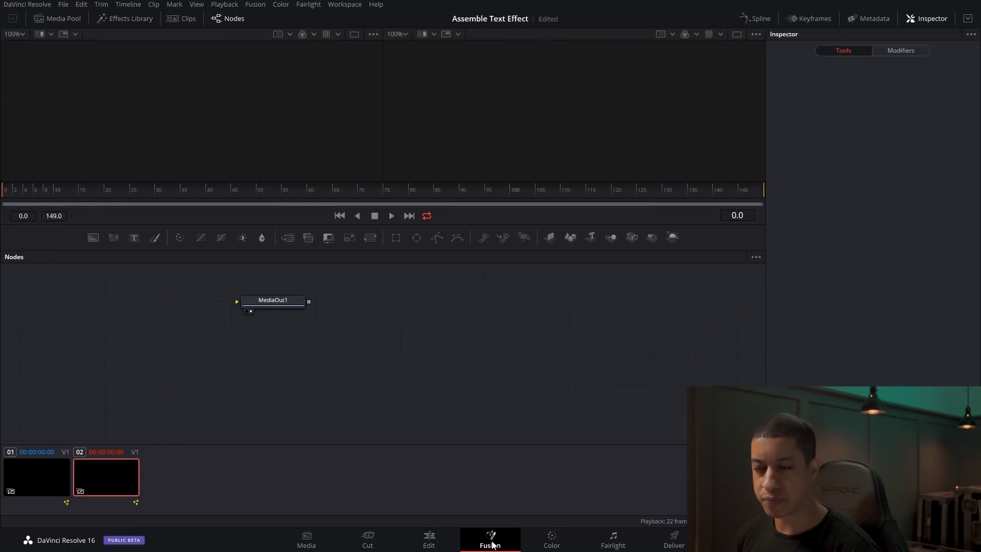
- Hide the clip thumbnails to give the node graph more room and reposition the MediaOut1 node
{"action": "left_click", "coordinate": [231, 20]}
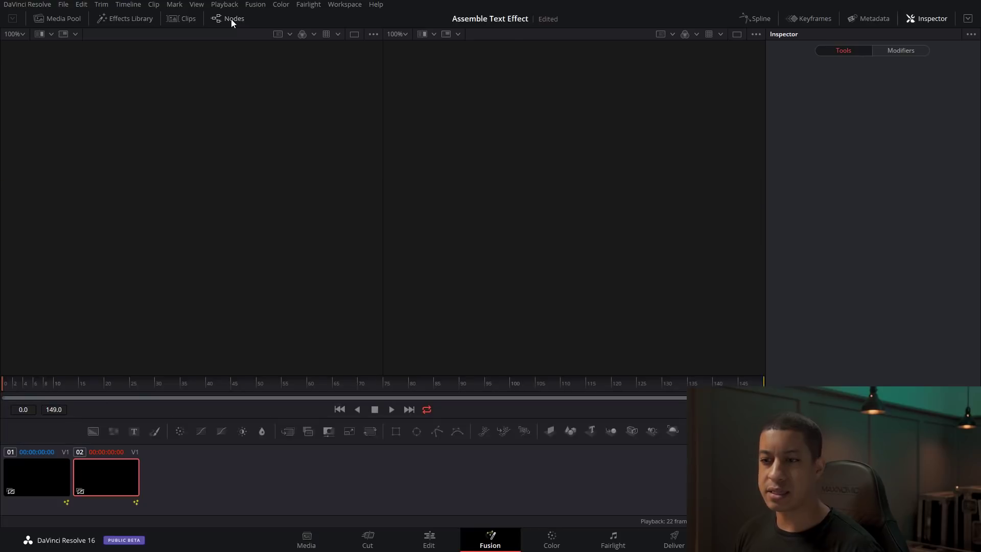
{"action": "left_click", "coordinate": [231, 19]}
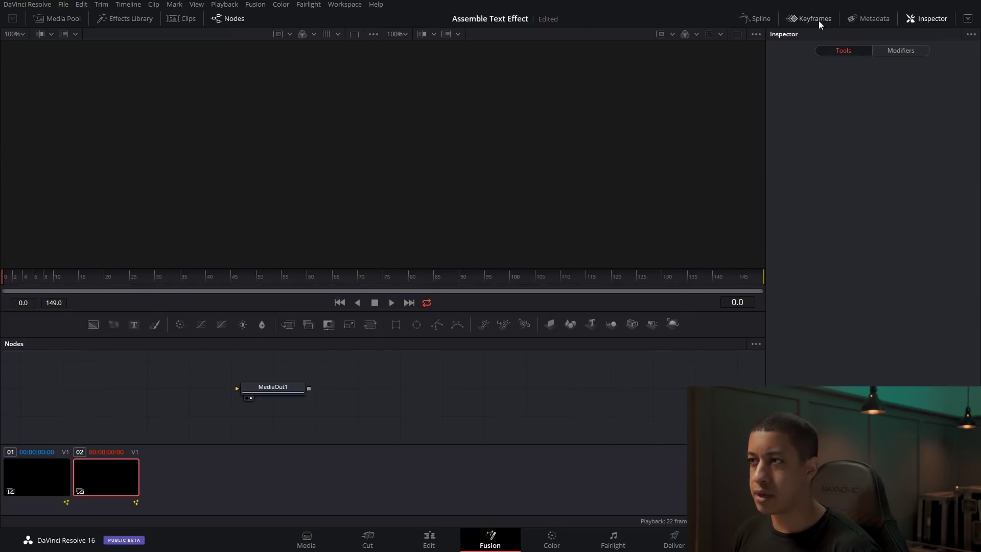
{"action": "left_click", "coordinate": [183, 20]}
{"action": "left_click_drag", "start_coordinate": [456, 361], "coordinate": [393, 339]}
{"action": "left_click_drag", "start_coordinate": [248, 383], "coordinate": [218, 376]}
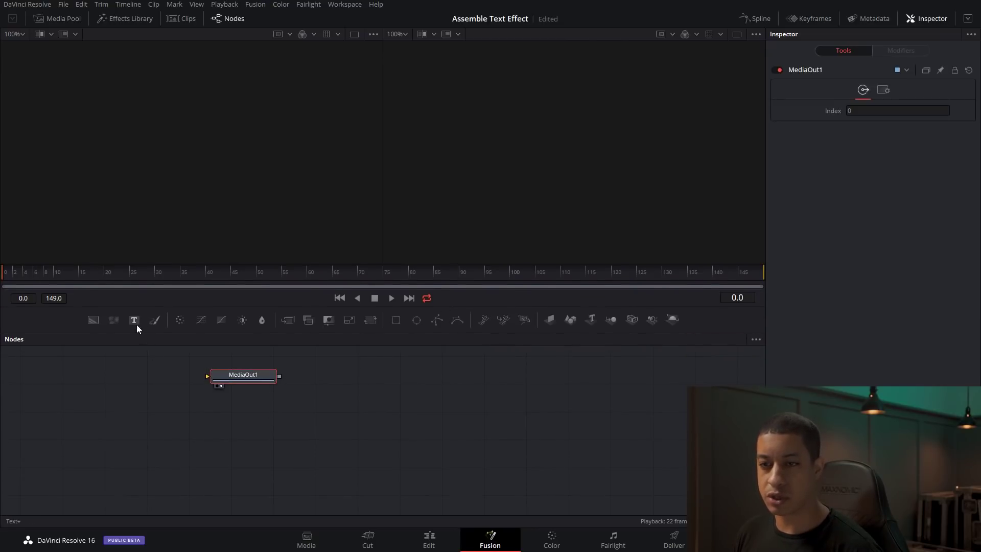
- Add a Text+ node to the node graph and arrange MediaOut1 beneath it
{"action": "left_click_drag", "start_coordinate": [155, 377], "coordinate": [156, 378]}
{"action": "left_click_drag", "start_coordinate": [237, 376], "coordinate": [159, 446]}
{"action": "left_click_drag", "start_coordinate": [161, 380], "coordinate": [173, 385]}
{"action": "left_click_drag", "start_coordinate": [173, 441], "coordinate": [175, 423]}
- Enter JAYARETV as the styled text of Text1 and show the node in the first viewer
{"action": "left_click", "coordinate": [195, 380]}
{"action": "left_click", "coordinate": [879, 189]}
{"action": "type", "text": "JAYARETV"}
{"action": "left_click", "coordinate": [166, 380]}
{"action": "key", "text": "1"}
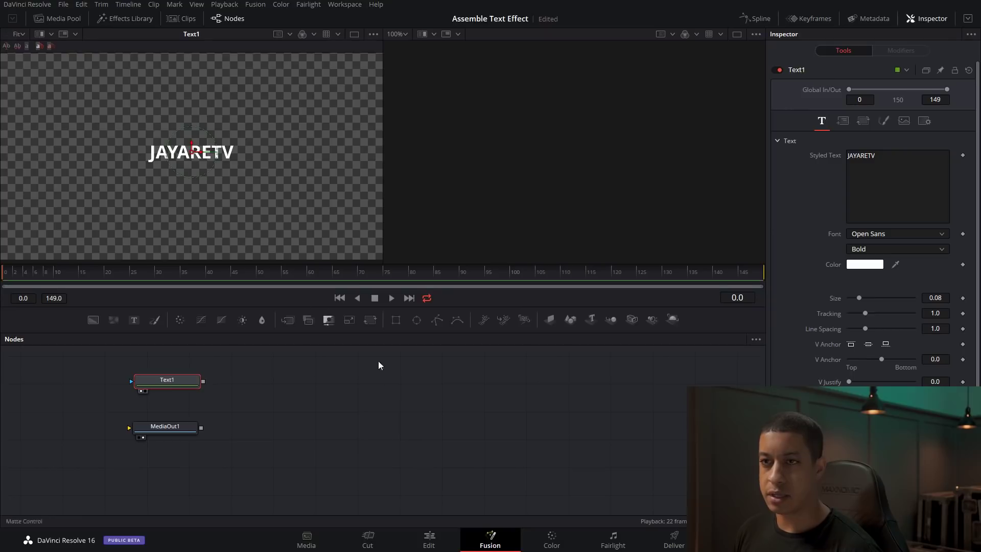
- Set the text size to about 0.2087 and the font to Futura PT Extra Bold Italic
{"action": "left_click_drag", "start_coordinate": [860, 298], "coordinate": [876, 300]}
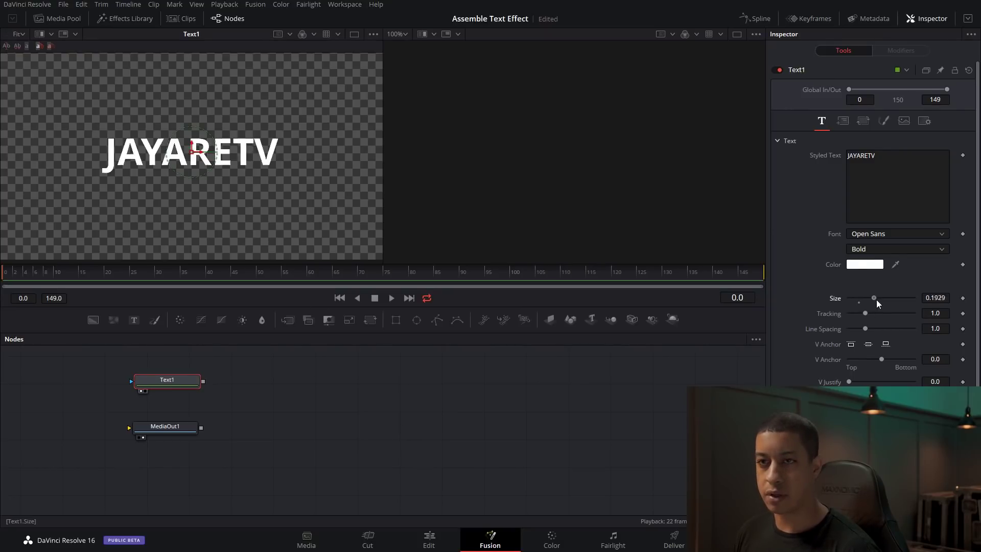
{"action": "left_click", "coordinate": [933, 234]}
{"action": "left_click_drag", "start_coordinate": [945, 358], "coordinate": [940, 296]}
{"action": "left_click", "coordinate": [887, 324]}
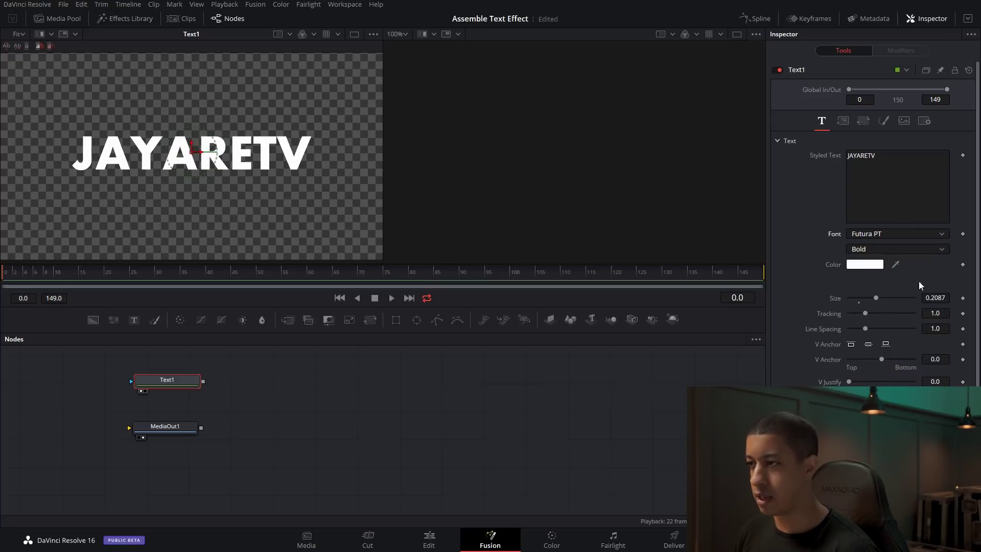
{"action": "left_click", "coordinate": [926, 248]}
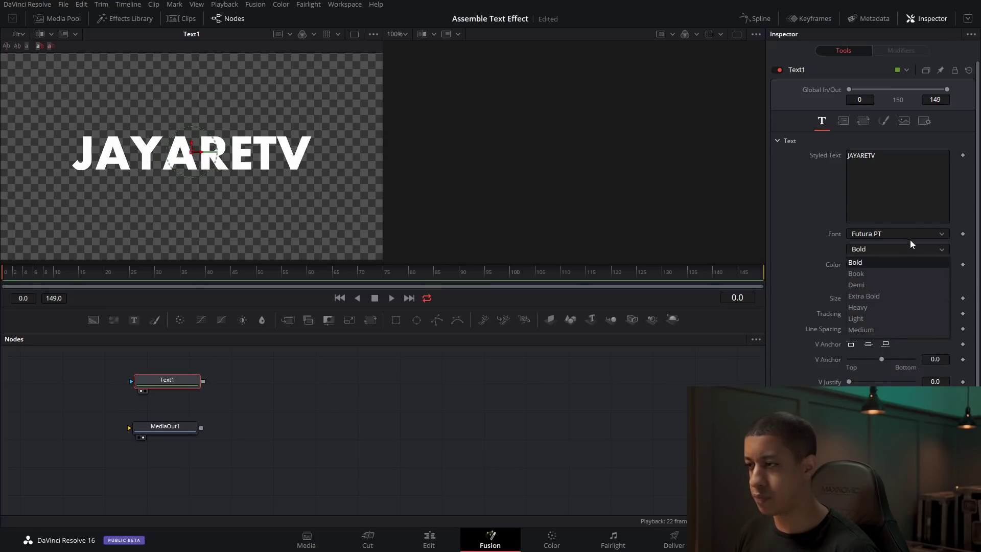
{"action": "left_click", "coordinate": [914, 234]}
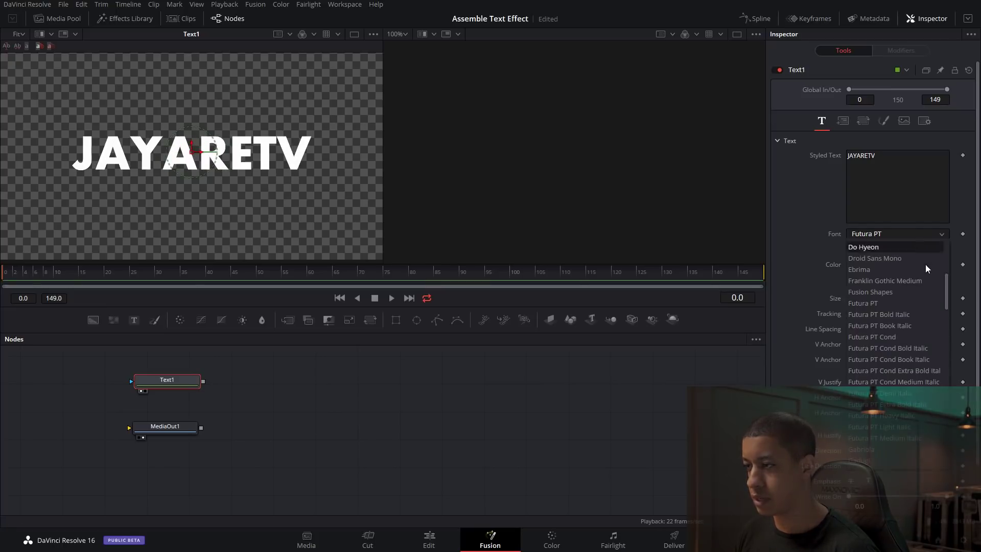
{"action": "left_click", "coordinate": [922, 405]}
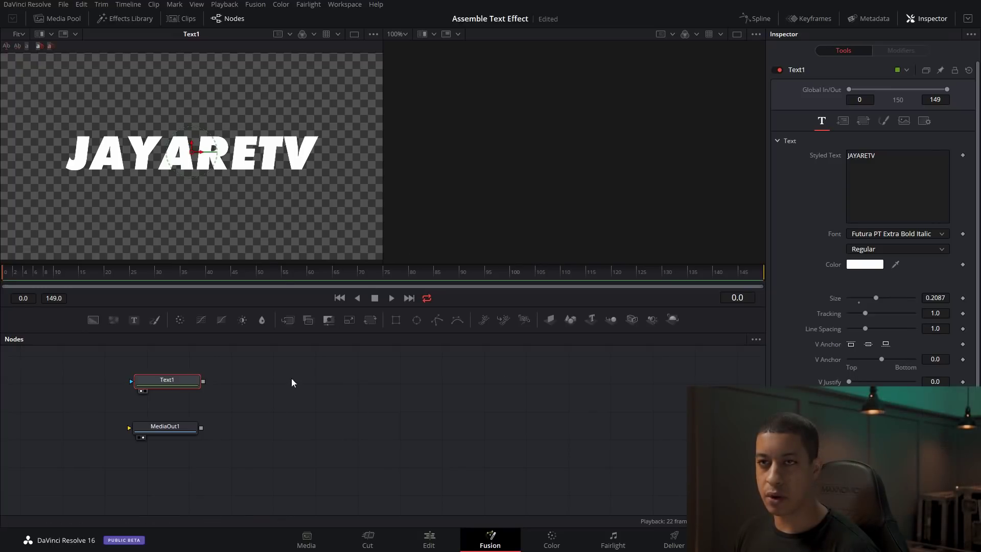
- Add the Lines [1080-1080].jpg image to the node graph as a media input and show it in the first viewer
{"action": "left_click_drag", "start_coordinate": [240, 420], "coordinate": [272, 409]}
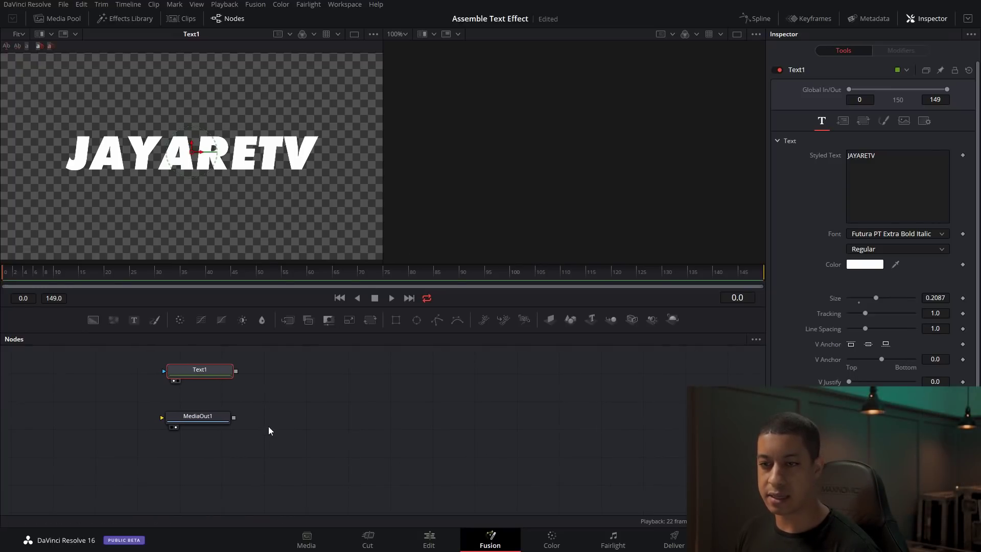
{"action": "left_click", "coordinate": [294, 447]}
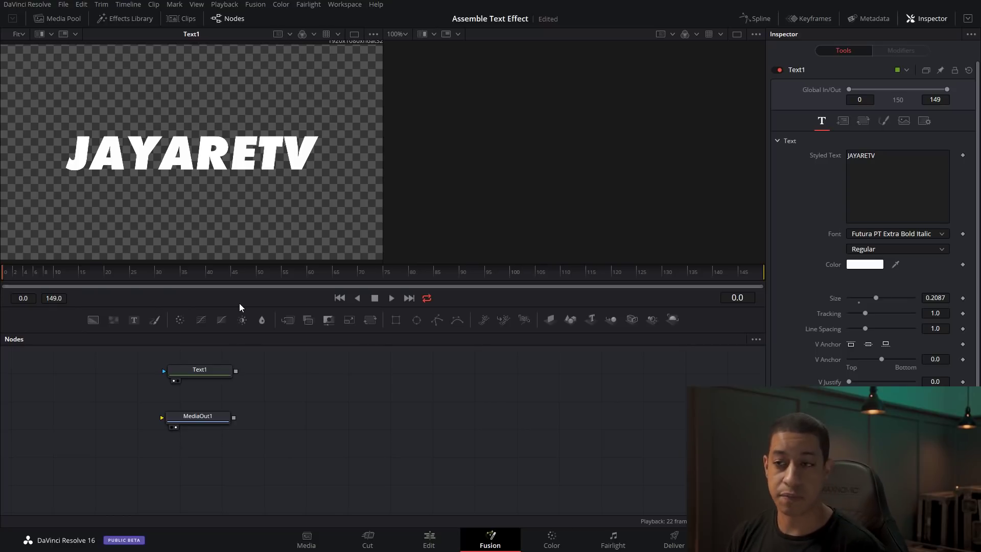
{"action": "left_click", "coordinate": [49, 14]}
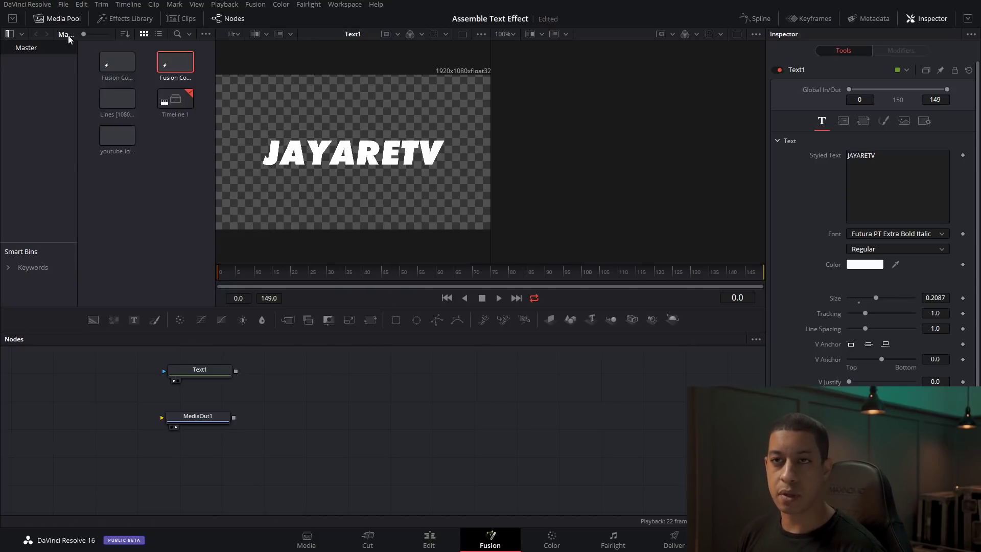
{"action": "left_click_drag", "start_coordinate": [118, 98], "coordinate": [189, 450]}
{"action": "key", "text": "1"}
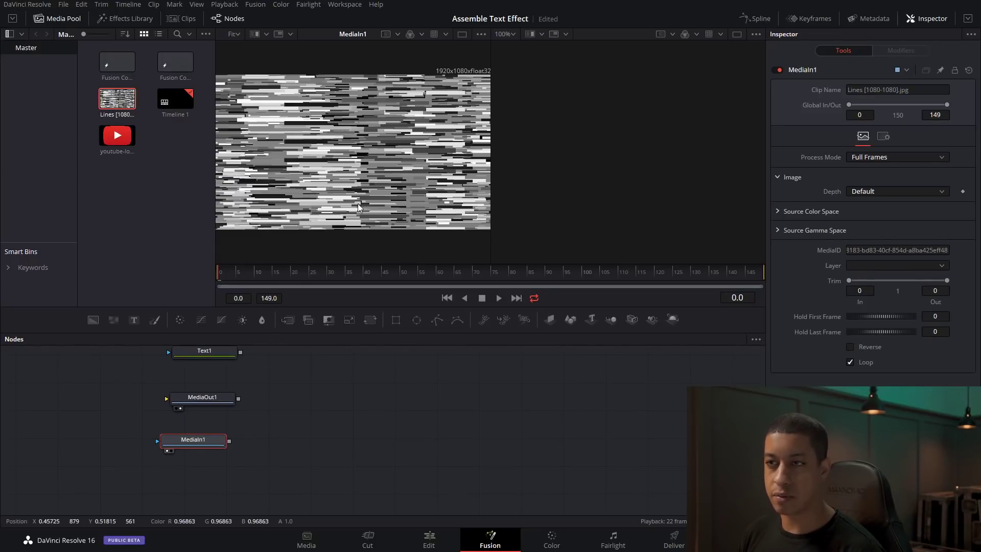
{"action": "left_click", "coordinate": [51, 18]}
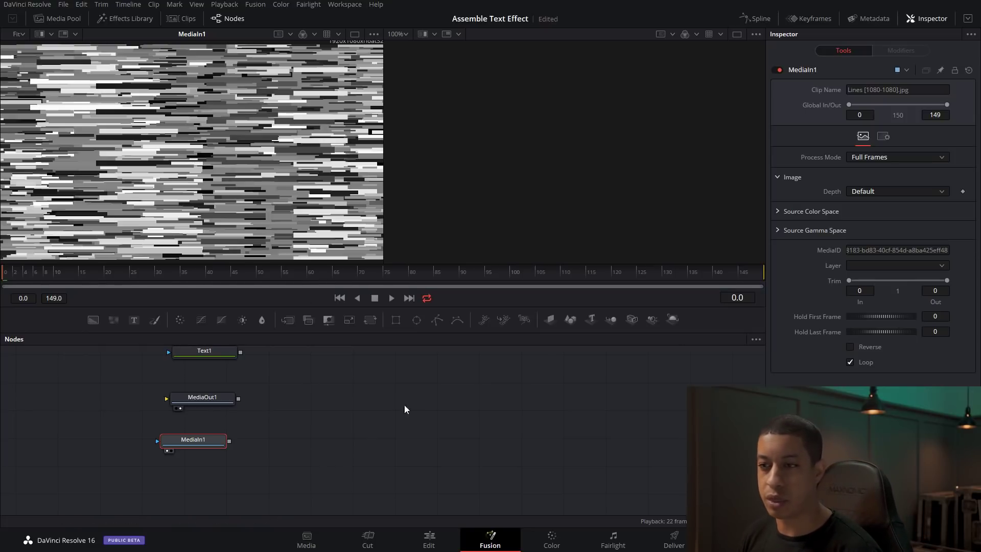
- Enlarge the node graph area and add a Background node with its alpha set to 0
{"action": "left_click_drag", "start_coordinate": [483, 308], "coordinate": [482, 276]}
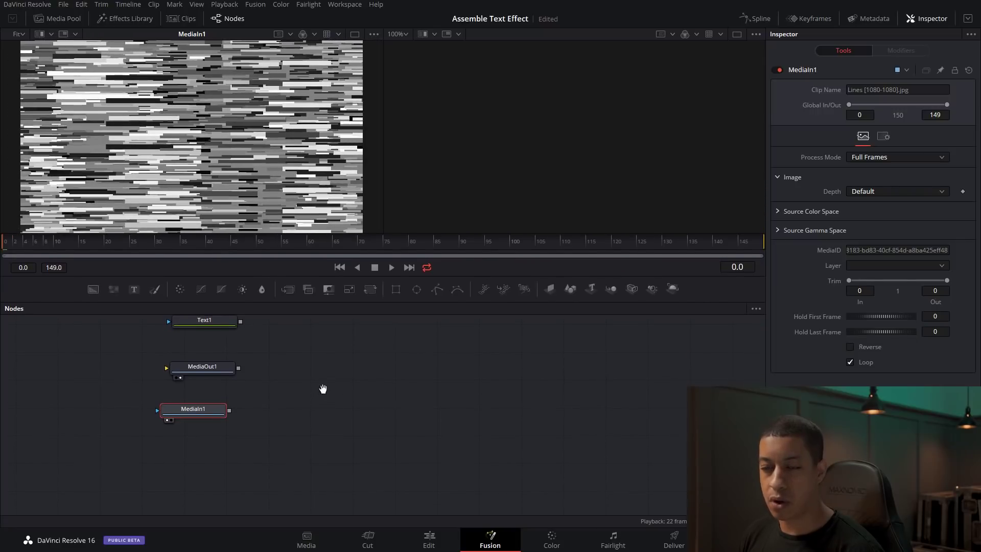
{"action": "left_click_drag", "start_coordinate": [93, 289], "coordinate": [275, 401]}
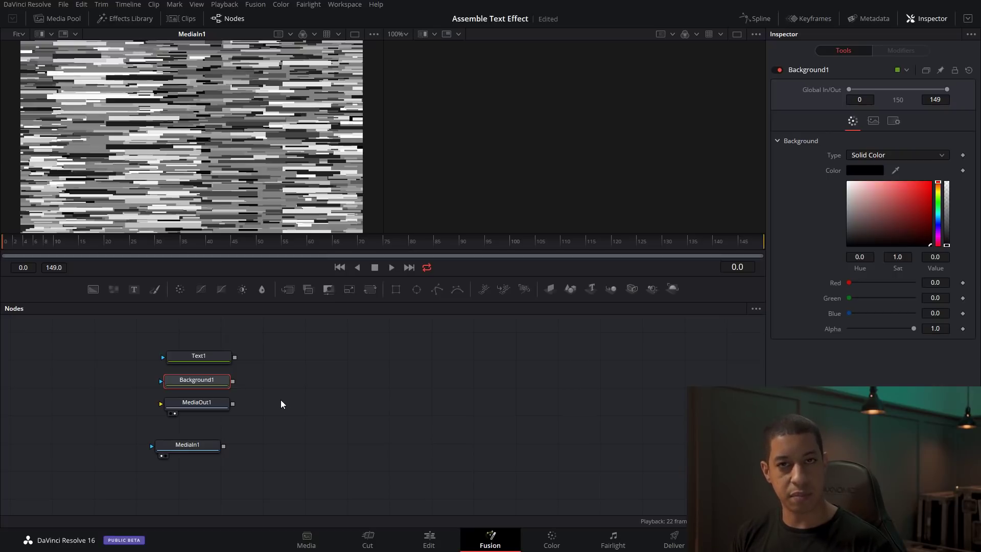
{"action": "left_click_drag", "start_coordinate": [947, 246], "coordinate": [947, 182]}
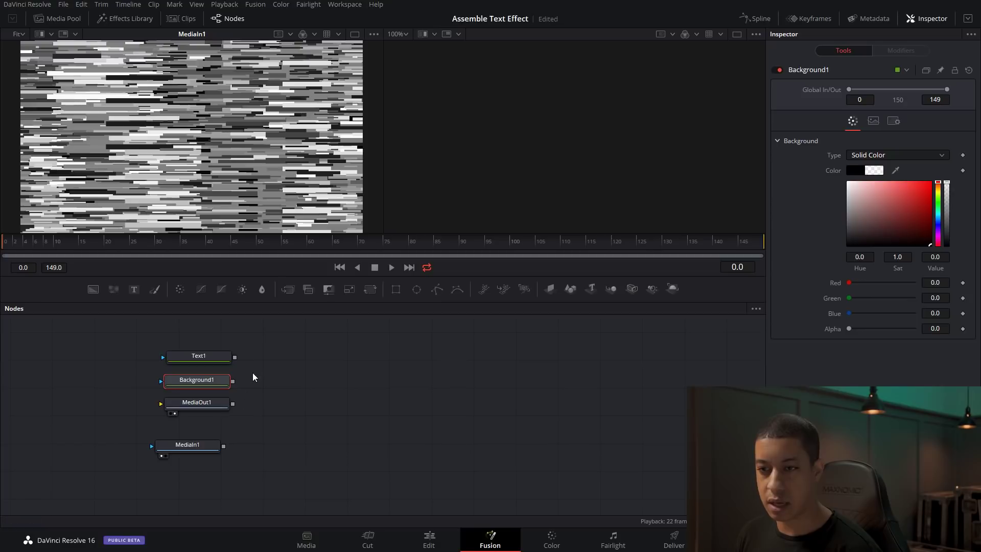
- Merge Text1 over Background1 and space out the resulting Merge node from its two sources
{"action": "left_click_drag", "start_coordinate": [235, 357], "coordinate": [234, 381]}
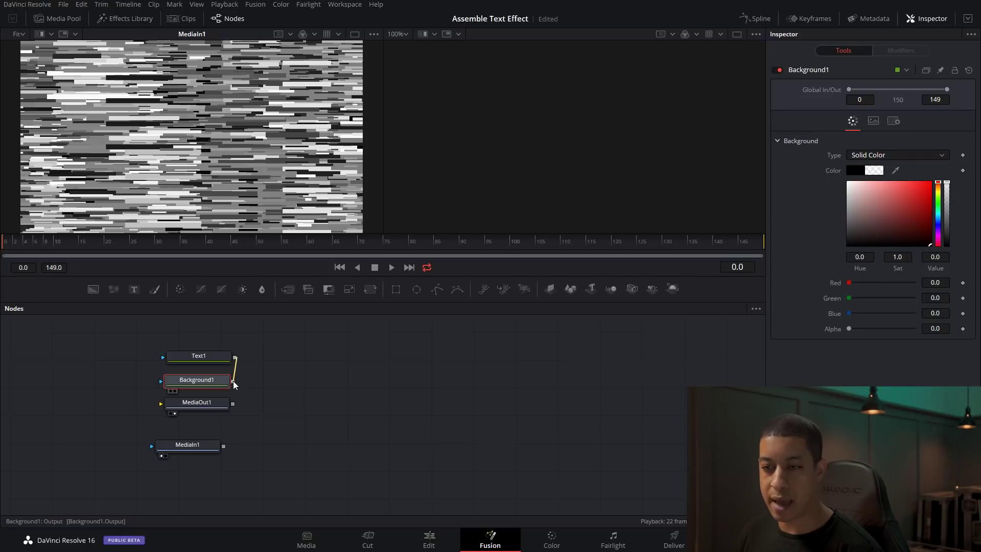
{"action": "left_click_drag", "start_coordinate": [233, 381], "coordinate": [233, 381]}
{"action": "left_click_drag", "start_coordinate": [424, 388], "coordinate": [387, 371]}
{"action": "left_click_drag", "start_coordinate": [293, 336], "coordinate": [255, 381]}
{"action": "left_click_drag", "start_coordinate": [394, 366], "coordinate": [376, 400]}
{"action": "left_click_drag", "start_coordinate": [255, 399], "coordinate": [333, 371]}
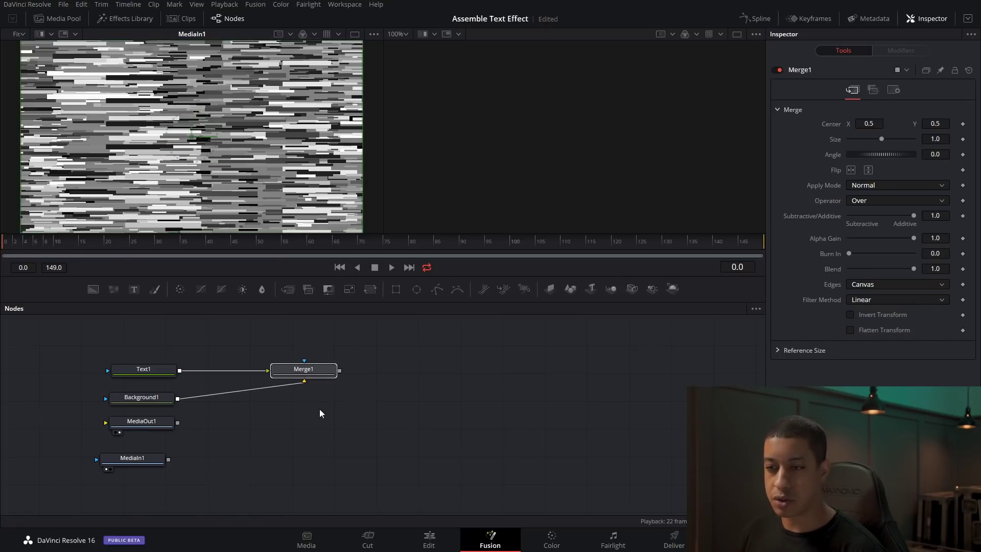
{"action": "key", "text": "ctrl+v"}
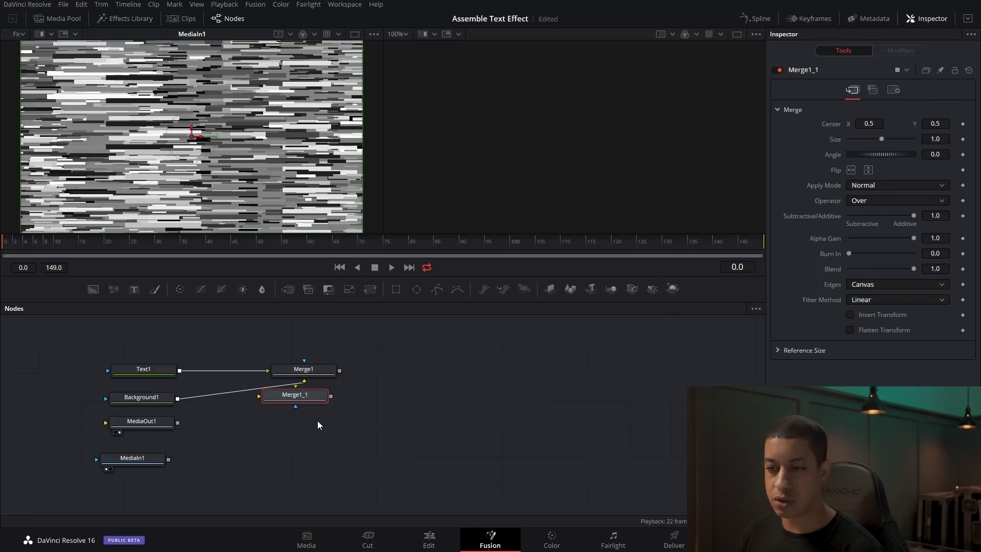
{"action": "key", "text": "ctrl+v"}
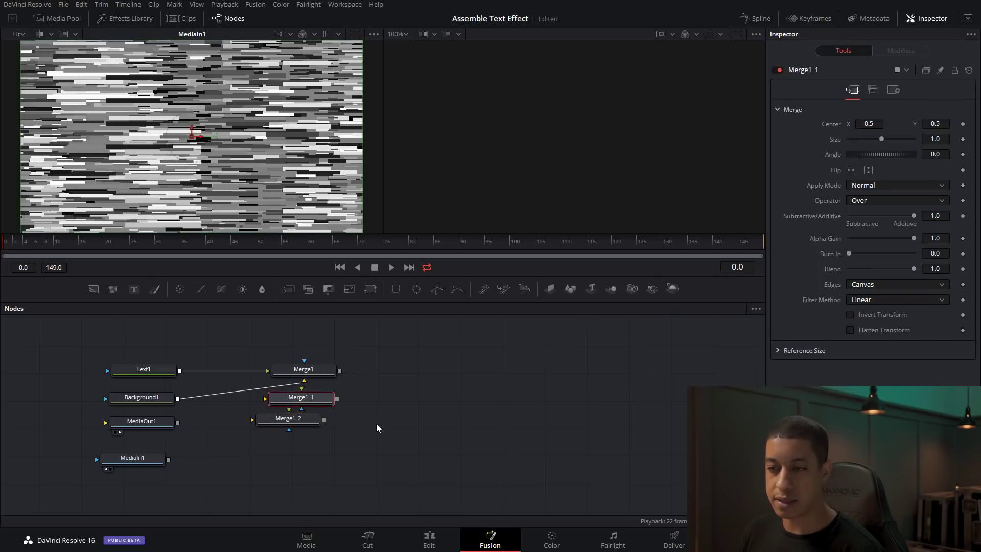
{"action": "left_click_drag", "start_coordinate": [290, 477], "coordinate": [332, 393]}
{"action": "key", "text": "Delete"}
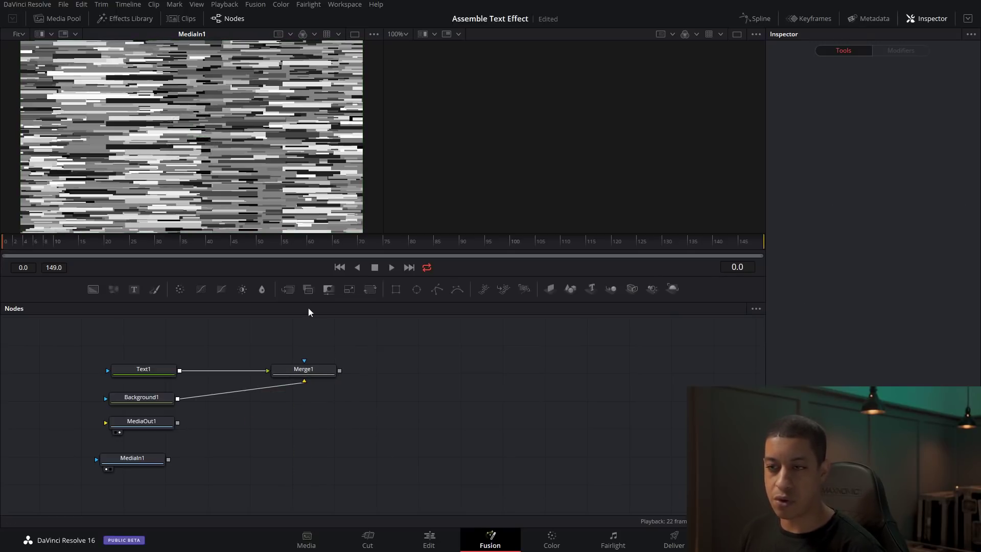
- Add two more Merge nodes below the first, each with Background1 as background and Text1 as foreground
{"action": "left_click_drag", "start_coordinate": [288, 293], "coordinate": [312, 409]}
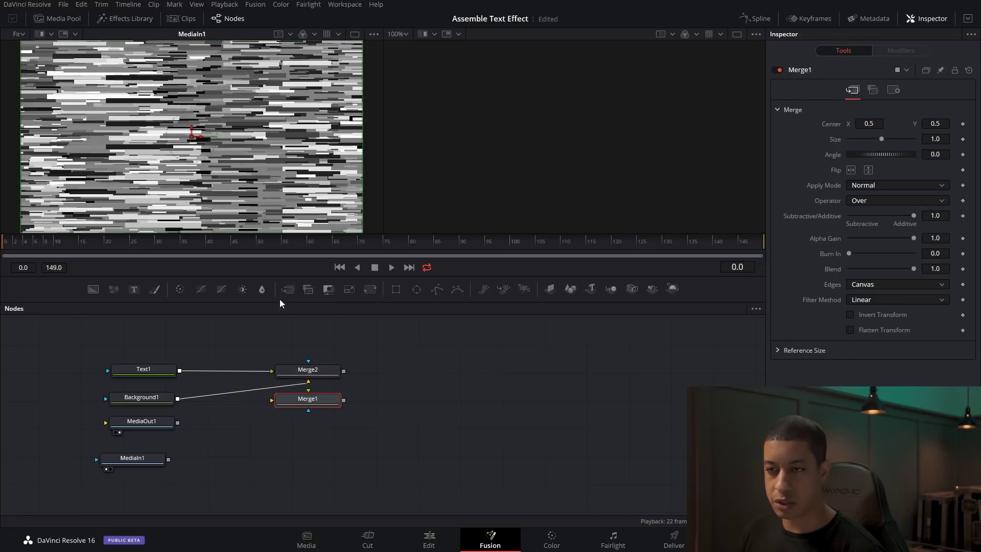
{"action": "left_click_drag", "start_coordinate": [310, 435], "coordinate": [310, 433]}
{"action": "left_click_drag", "start_coordinate": [179, 399], "coordinate": [273, 428]}
{"action": "left_click_drag", "start_coordinate": [178, 399], "coordinate": [297, 404]}
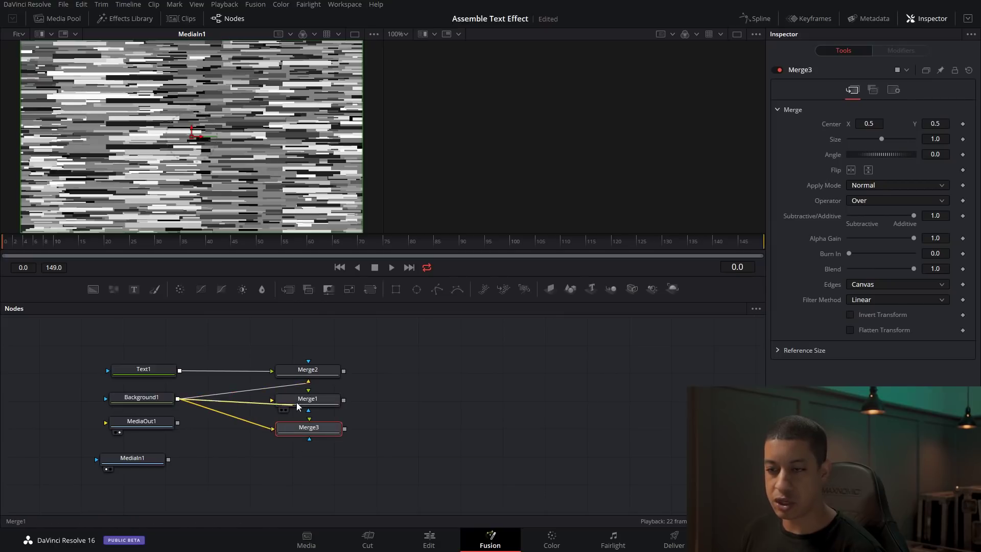
{"action": "left_click_drag", "start_coordinate": [180, 371], "coordinate": [303, 432]}
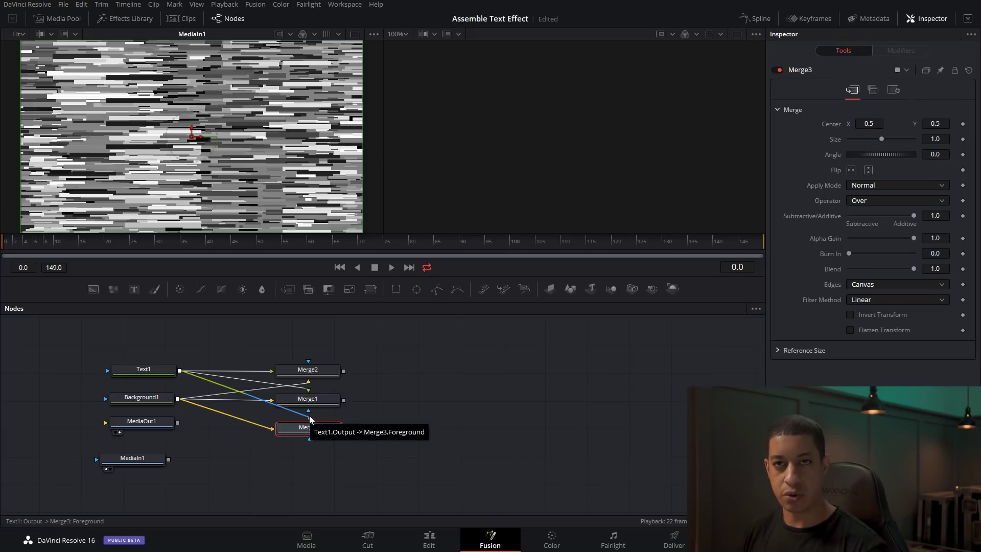
- Check the output of Merge2, Merge1 and Merge3 one after another in the second viewer
{"action": "left_click_drag", "start_coordinate": [332, 370], "coordinate": [542, 157]}
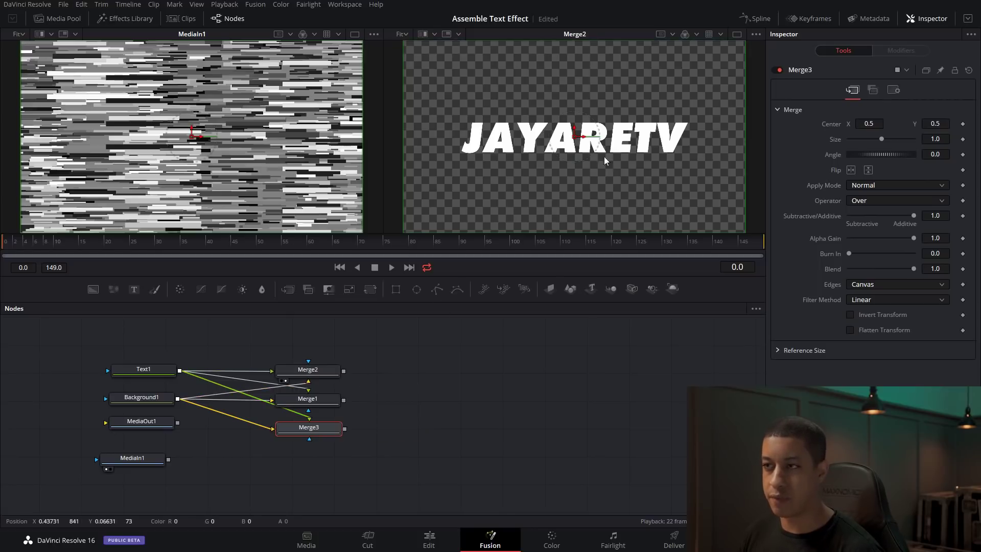
{"action": "left_click_drag", "start_coordinate": [320, 400], "coordinate": [518, 166]}
{"action": "key", "text": "2"}
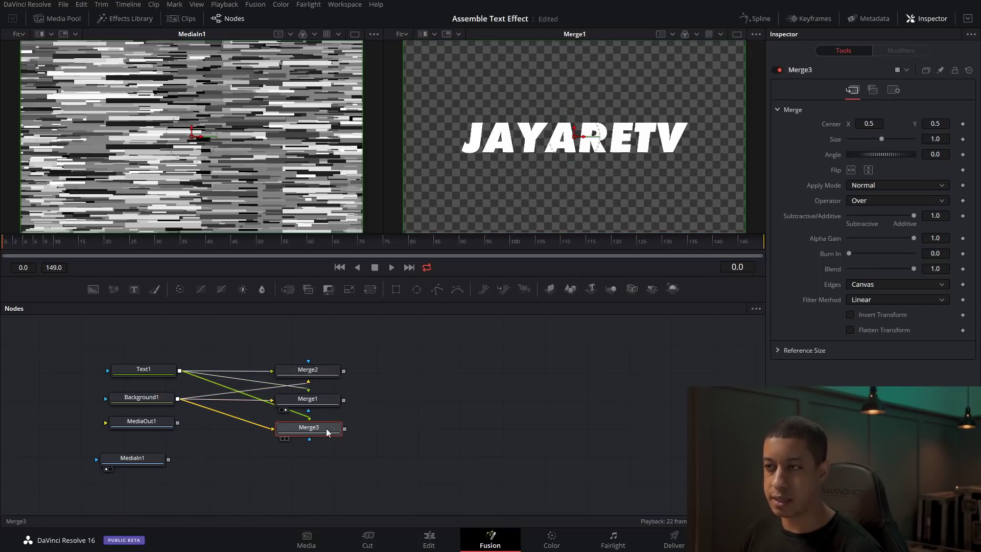
- Move MediaIn1 farther below the other nodes and add a Chroma Keyer after it, spaced out to its right
{"action": "left_click_drag", "start_coordinate": [182, 447], "coordinate": [182, 487]}
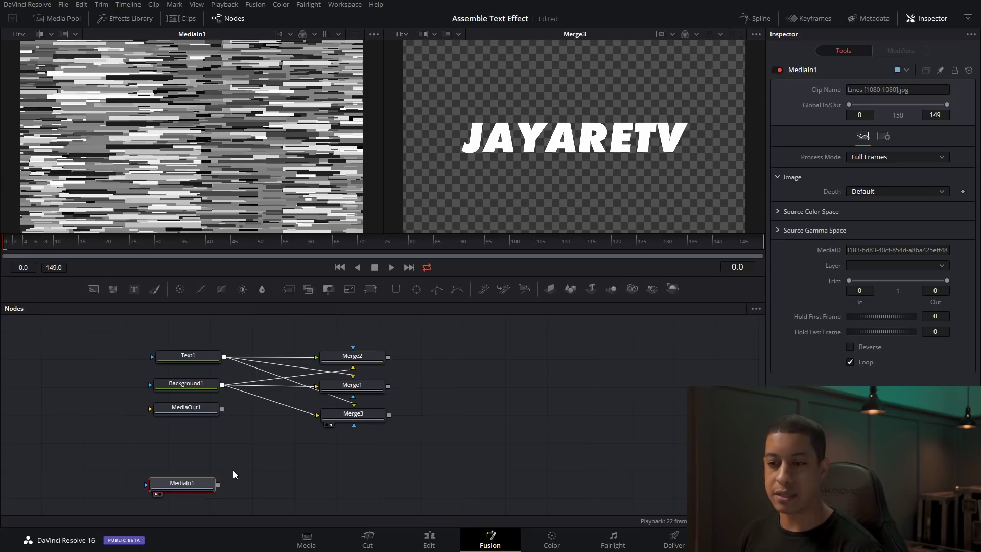
{"action": "scroll", "coordinate": [235, 486], "scroll_direction": "down", "scroll_amount": 2}
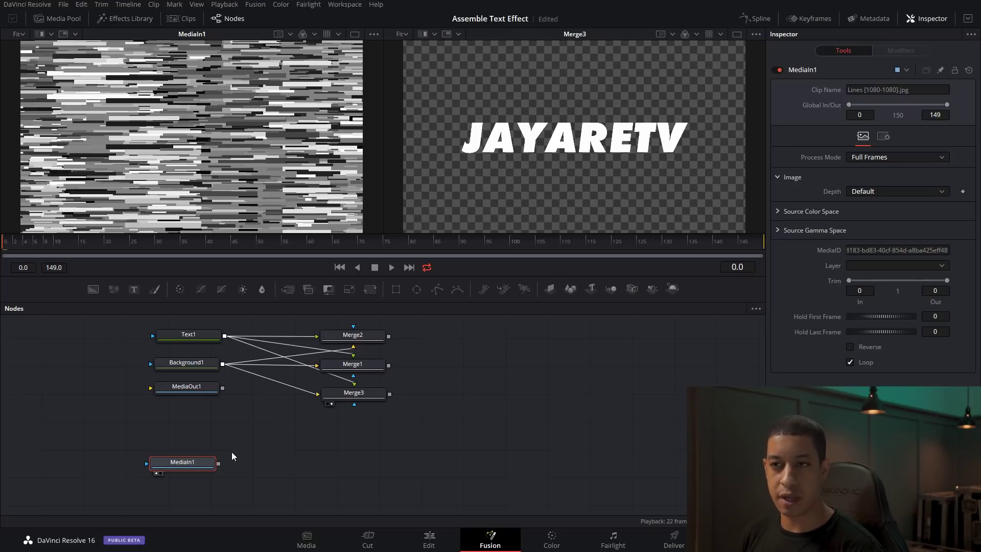
{"action": "key", "text": "shift+space"}
{"action": "type", "text": "mu"}
{"action": "key", "text": "BackSpace"}
{"action": "key", "text": "BackSpace"}
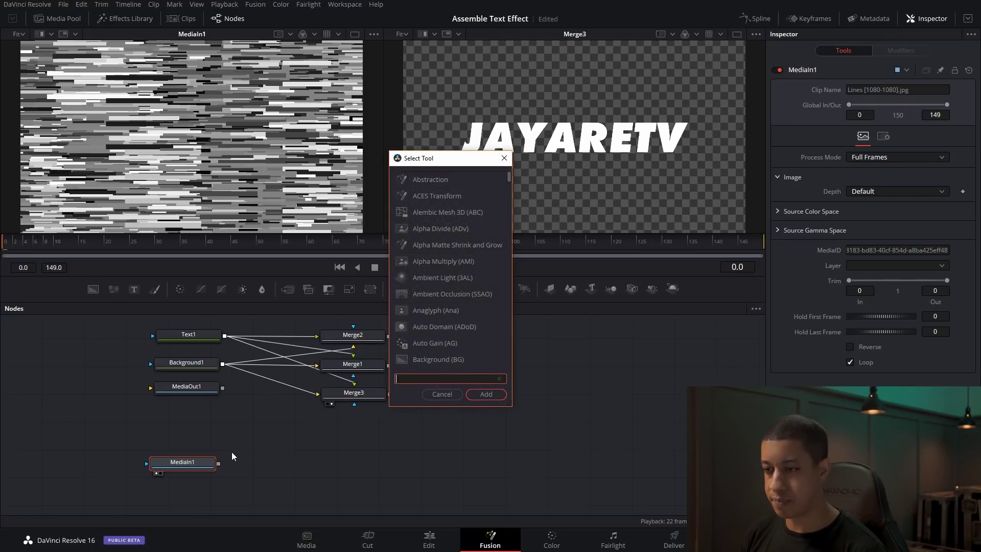
{"action": "type", "text": "key"}
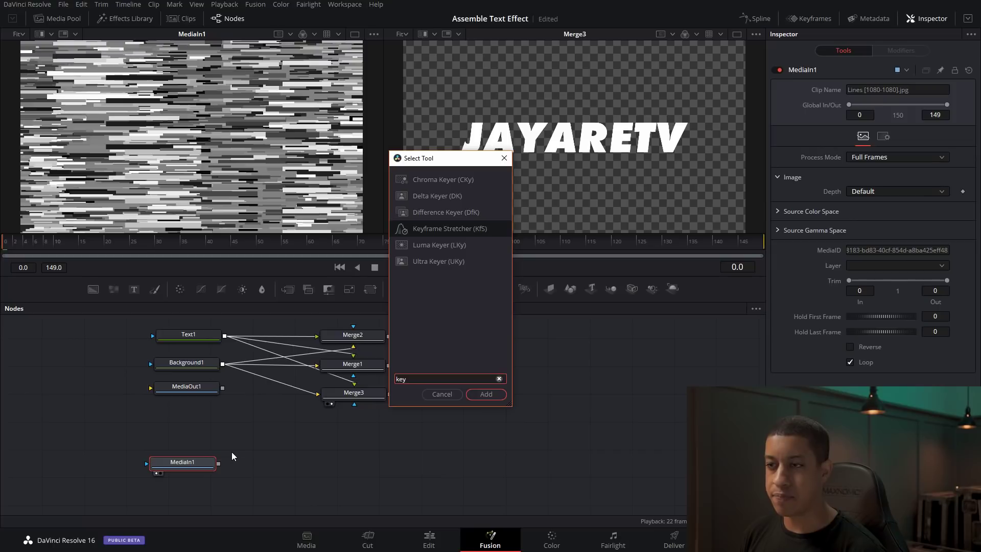
{"action": "key", "text": "Up"}
{"action": "key", "text": "Up"}
{"action": "key", "text": "Up"}
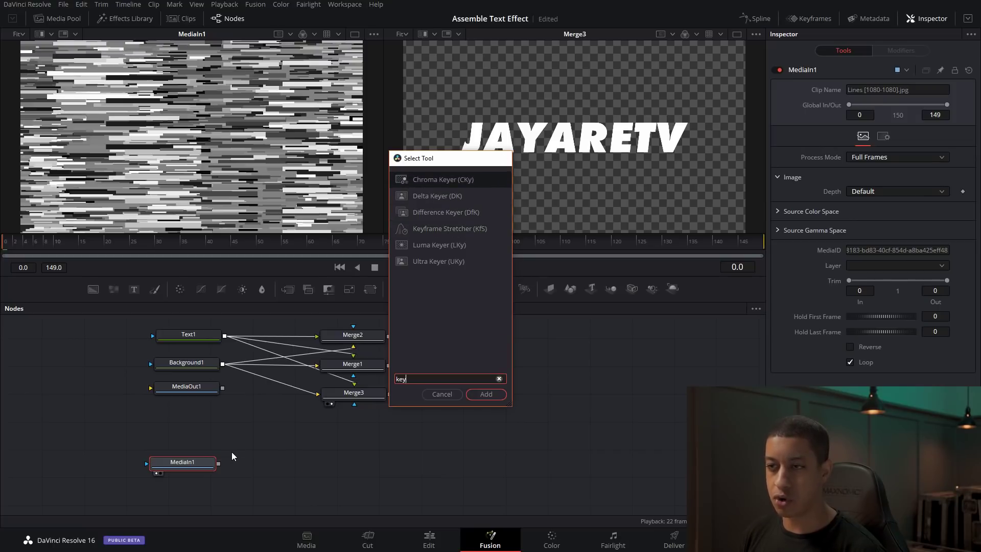
{"action": "key", "text": "Return"}
{"action": "left_click_drag", "start_coordinate": [262, 461], "coordinate": [301, 457]}
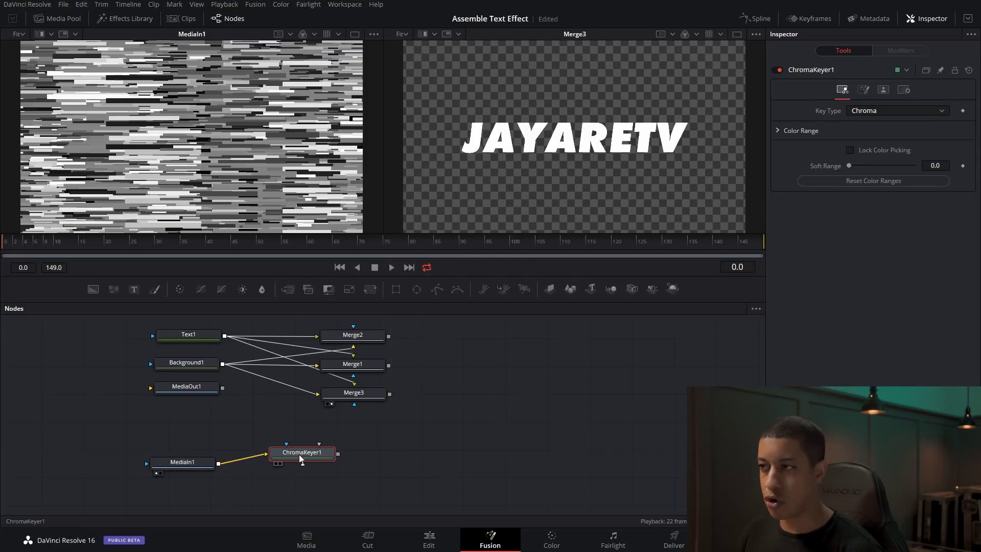
- Set the high luminance limit of ChromaKeyer1's color range to 0.33 and open its matte settings
{"action": "left_click", "coordinate": [777, 131]}
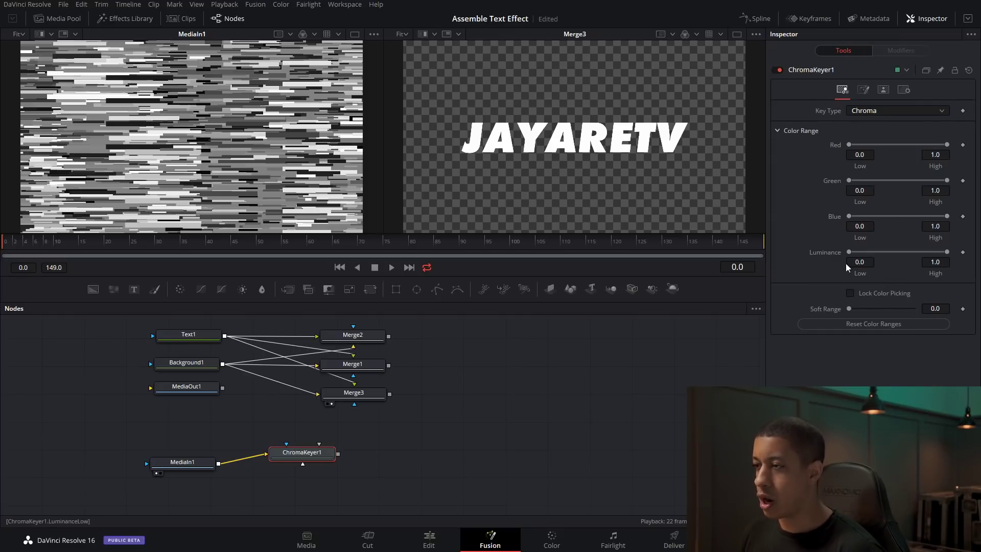
{"action": "left_click", "coordinate": [940, 262]}
{"action": "key", "text": "BackSpace"}
{"action": "type", "text": ".33"}
{"action": "key", "text": "Tab"}
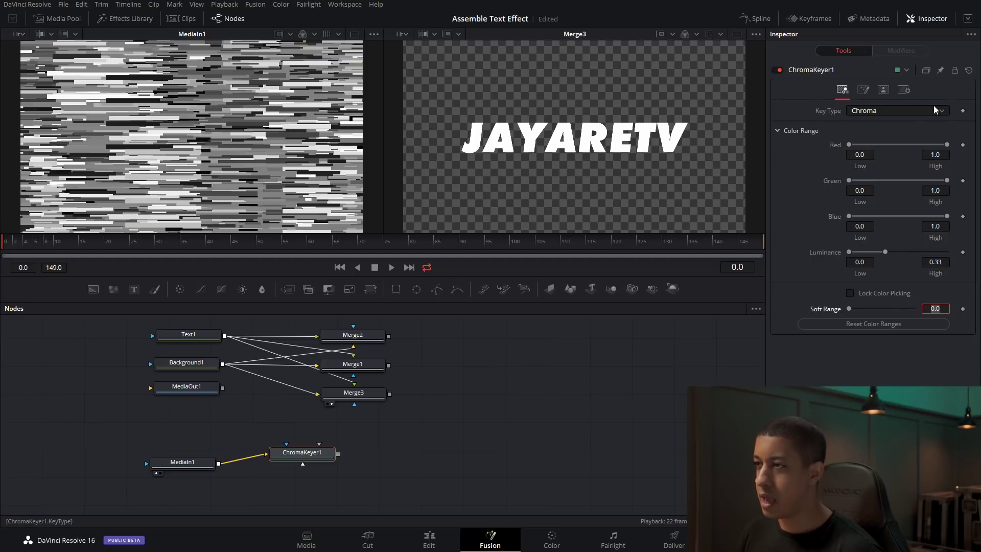
{"action": "left_click", "coordinate": [884, 89]}
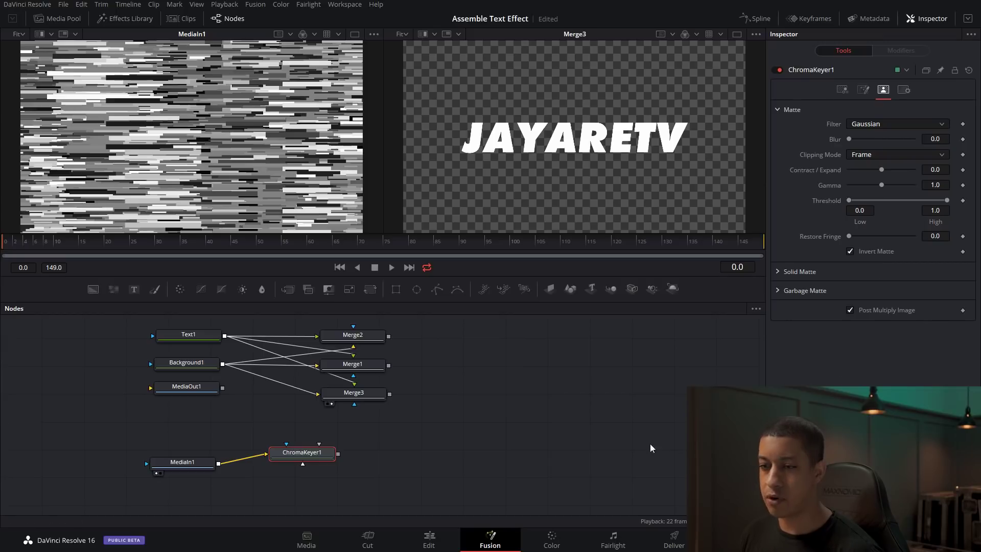
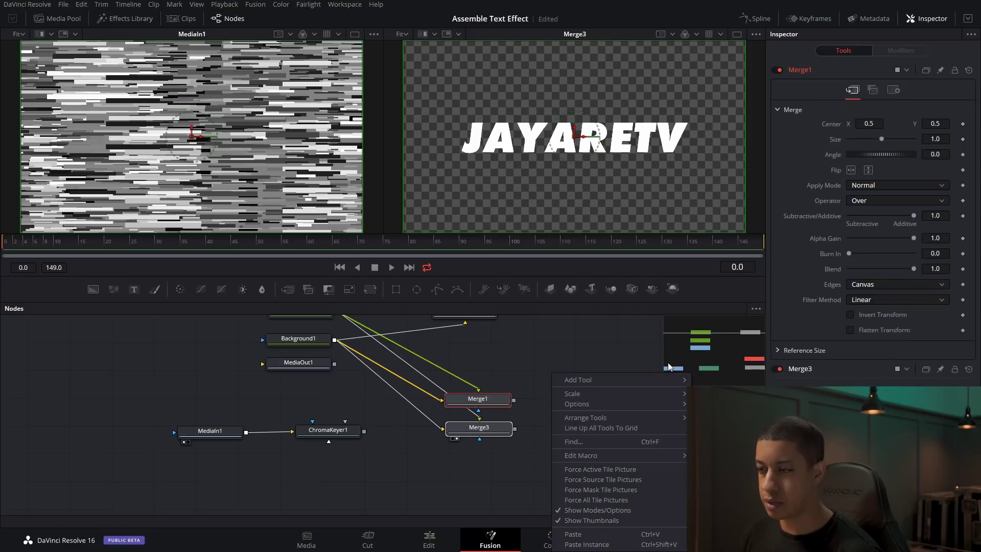
- Turn on arranging tools to the grid in the node editor
{"action": "left_click", "coordinate": [620, 427]}
{"action": "right_click", "coordinate": [575, 391]}
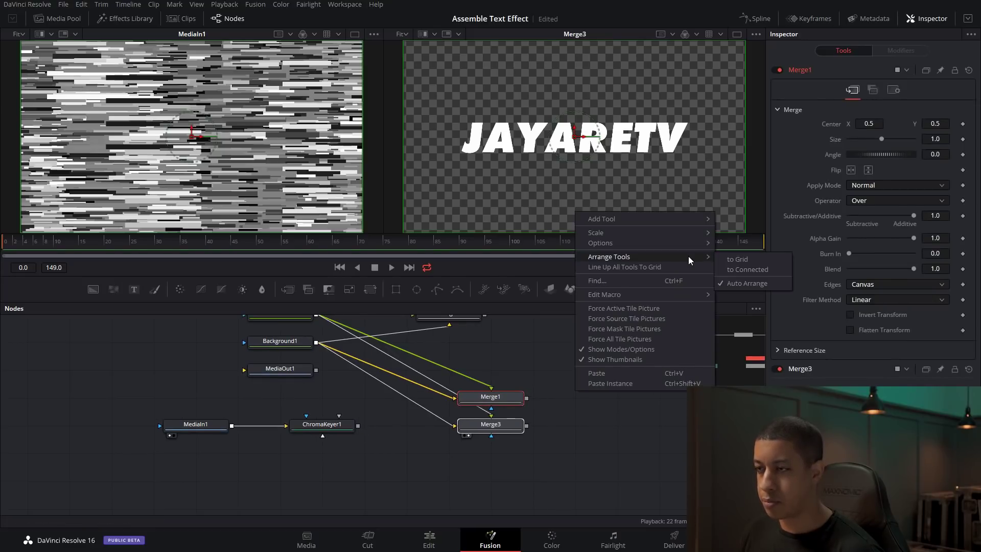
{"action": "left_click", "coordinate": [756, 260]}
- Space Merge2, Merge1 and Merge3 evenly apart in a vertical column and move MediaIn1 with ChromaKeyer1 below them
{"action": "left_click_drag", "start_coordinate": [471, 337], "coordinate": [513, 340]}
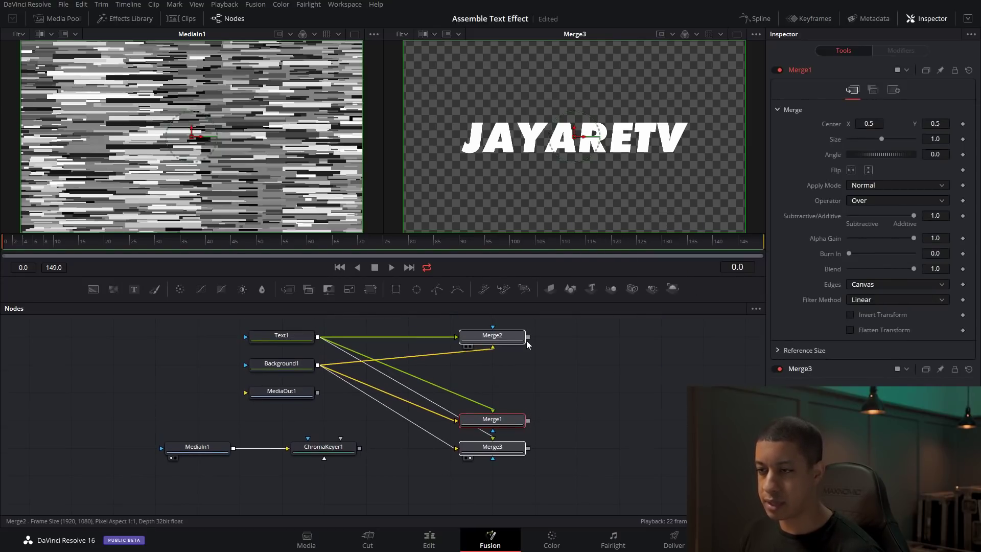
{"action": "left_click_drag", "start_coordinate": [551, 476], "coordinate": [575, 419]}
{"action": "left_click_drag", "start_coordinate": [529, 394], "coordinate": [529, 423]}
{"action": "left_click", "coordinate": [530, 427]}
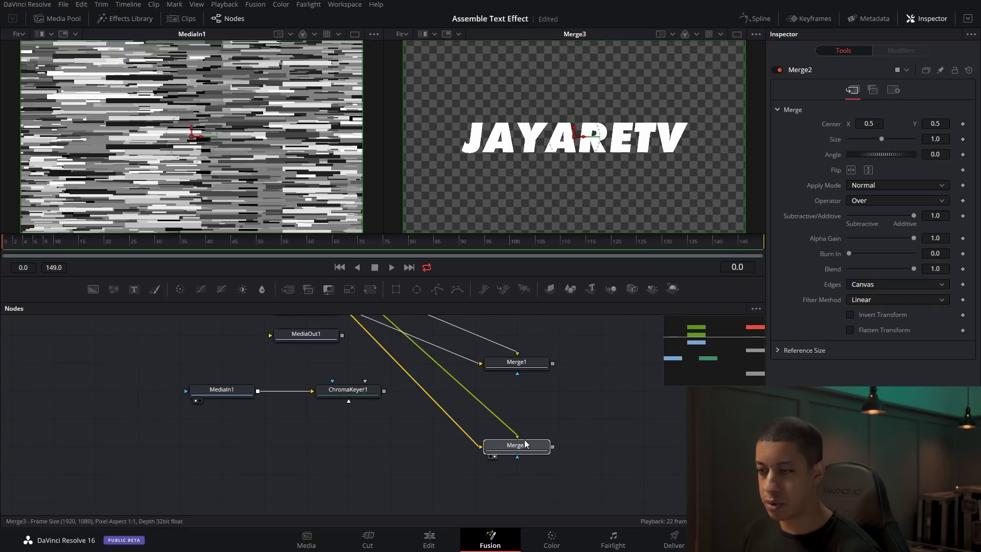
{"action": "scroll", "coordinate": [559, 421], "scroll_direction": "down", "scroll_amount": 3}
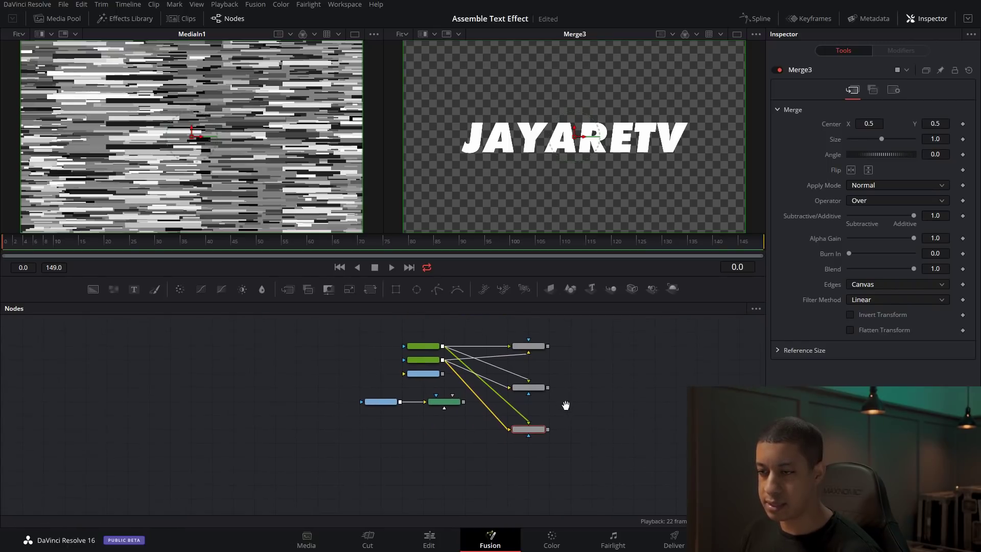
{"action": "left_click_drag", "start_coordinate": [350, 397], "coordinate": [447, 457]}
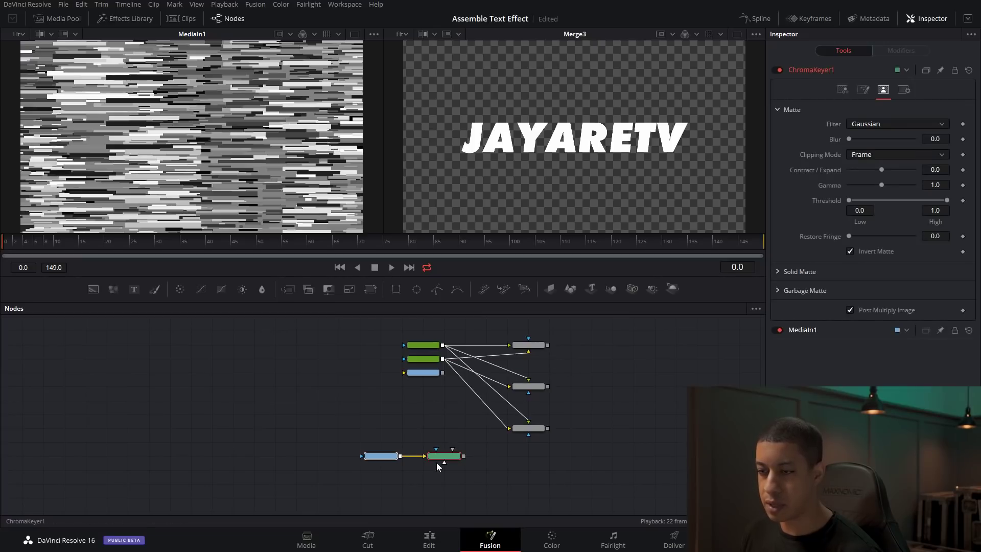
{"action": "scroll", "coordinate": [428, 440], "scroll_direction": "up", "scroll_amount": 4}
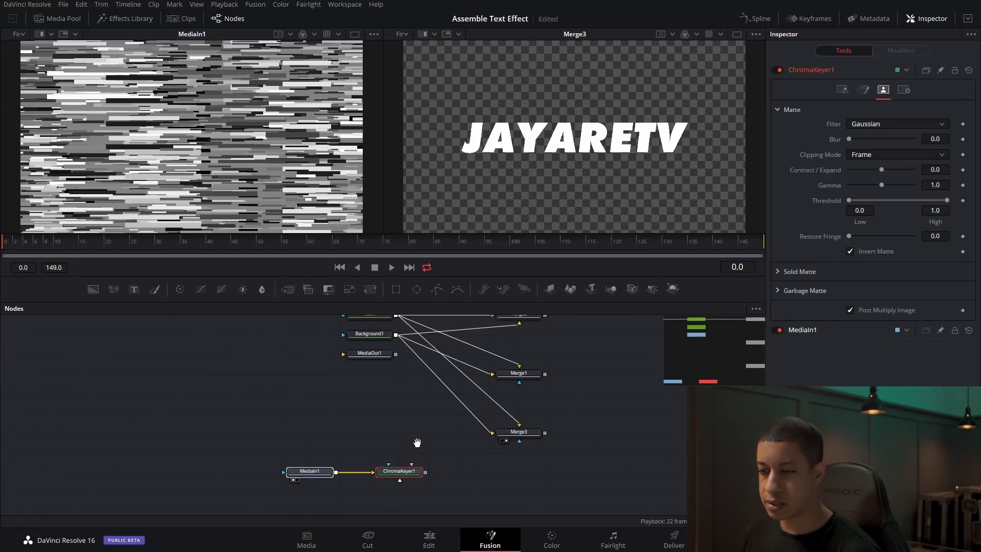
- Connect ChromaKeyer1 as the effect mask of Merge2, with Merge2 shown in the second viewer and ChromaKeyer1 in the first
{"action": "left_click_drag", "start_coordinate": [410, 494], "coordinate": [566, 216]}
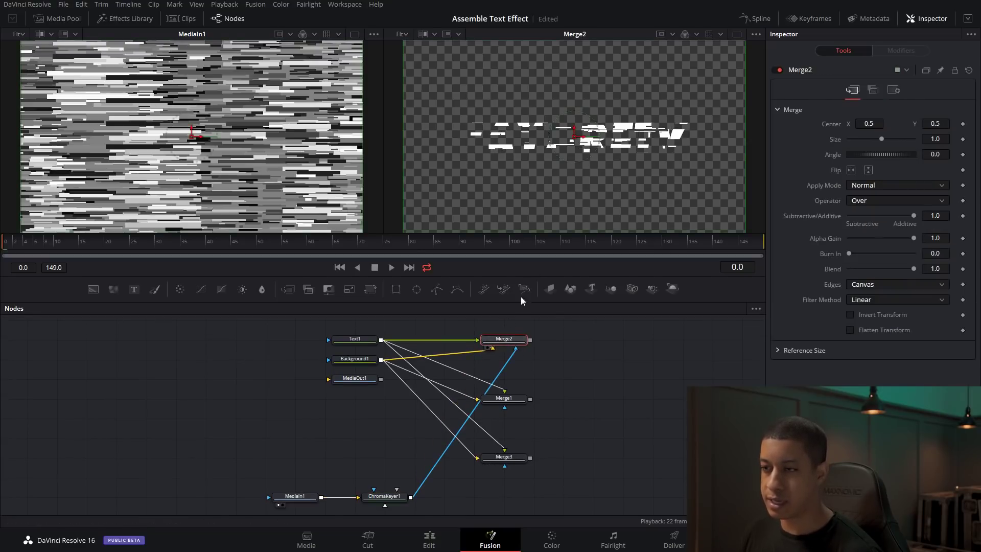
{"action": "left_click", "coordinate": [590, 357]}
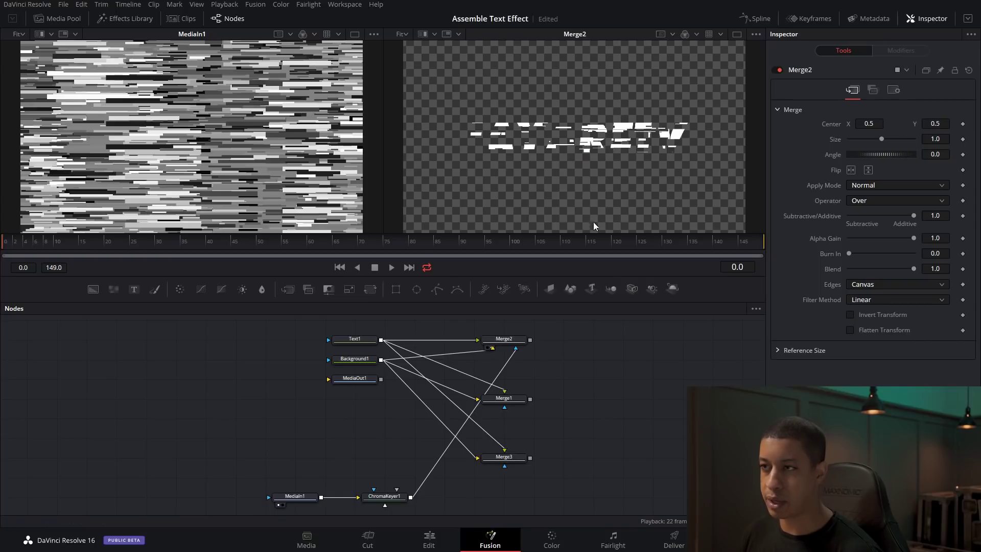
{"action": "left_click_drag", "start_coordinate": [384, 465], "coordinate": [218, 139]}
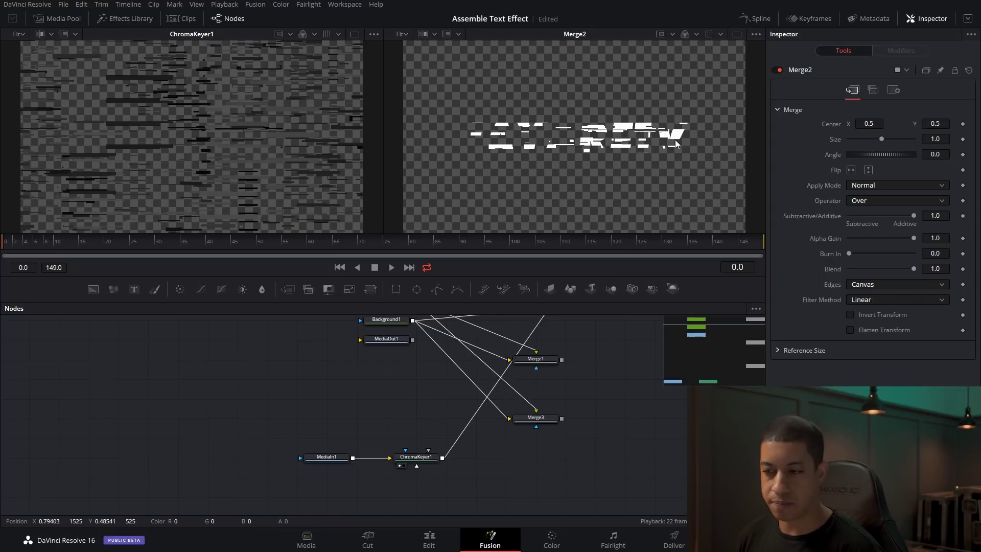
- Copy ChromaKeyer1 and paste two duplicates of it below the original
{"action": "left_click_drag", "start_coordinate": [474, 491], "coordinate": [480, 471]}
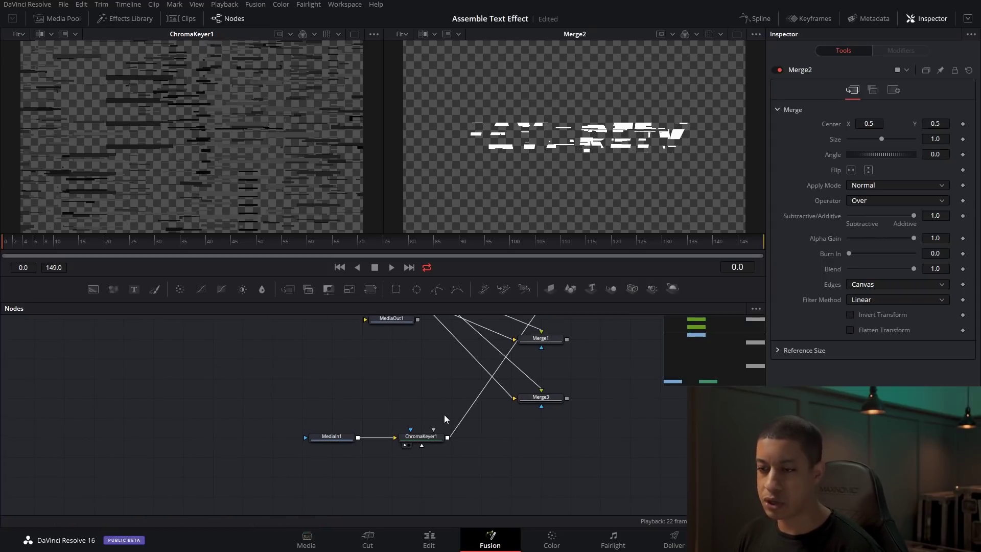
{"action": "left_click", "coordinate": [418, 445]}
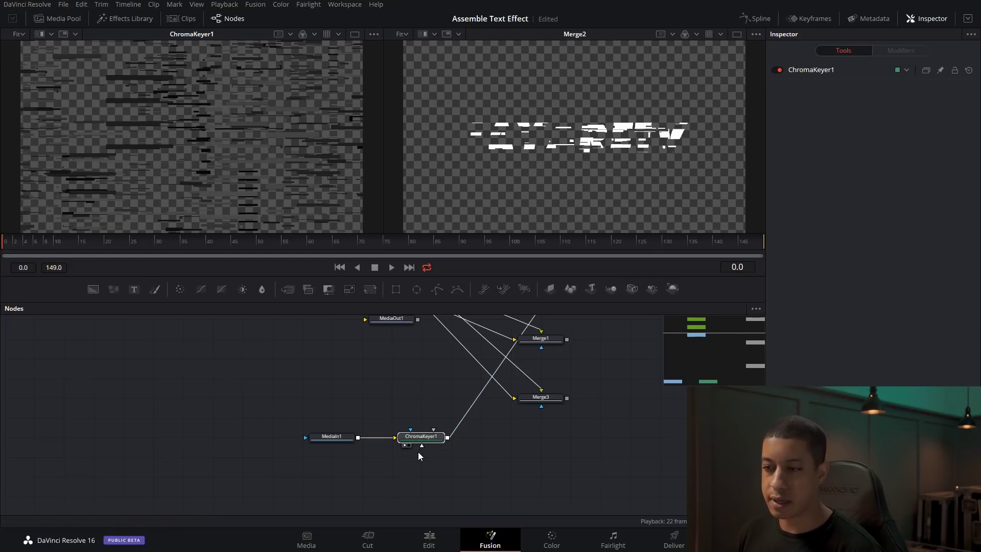
{"action": "key", "text": "ctrl+v"}
{"action": "scroll", "coordinate": [448, 471], "scroll_direction": "down", "scroll_amount": 3}
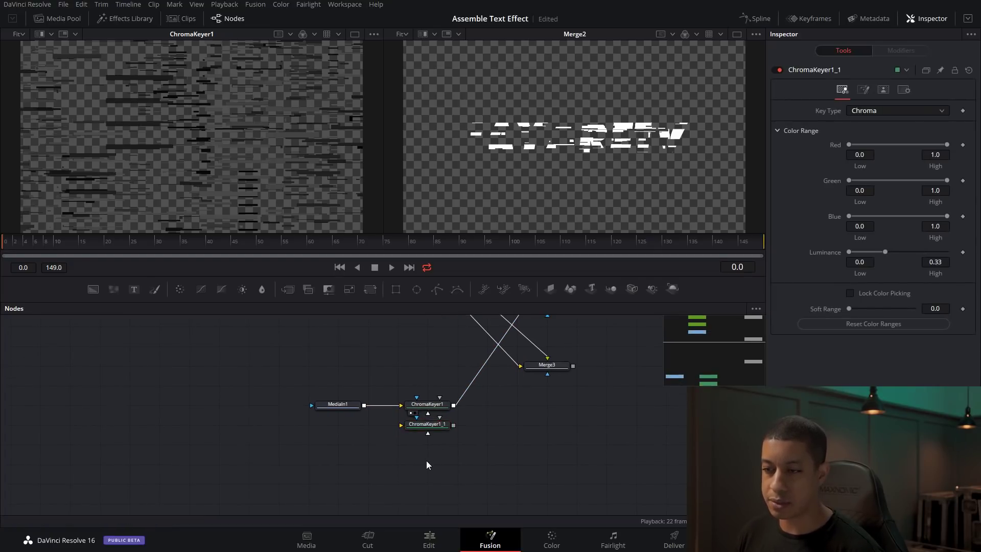
{"action": "key", "text": "ctrl+v"}
- Feed MediaIn1 into both duplicated chroma keyers and shift the keyers and MediaIn1 left, away from the merges
{"action": "left_click_drag", "start_coordinate": [344, 388], "coordinate": [452, 458]}
{"action": "left_click_drag", "start_coordinate": [411, 398], "coordinate": [341, 444]}
{"action": "left_click", "coordinate": [352, 405]}
{"action": "left_click_drag", "start_coordinate": [289, 402], "coordinate": [240, 423]}
- Set the luminance range of ChromaKeyer1_1 to 0.33 low and 0.66 high
{"action": "left_click", "coordinate": [368, 424]}
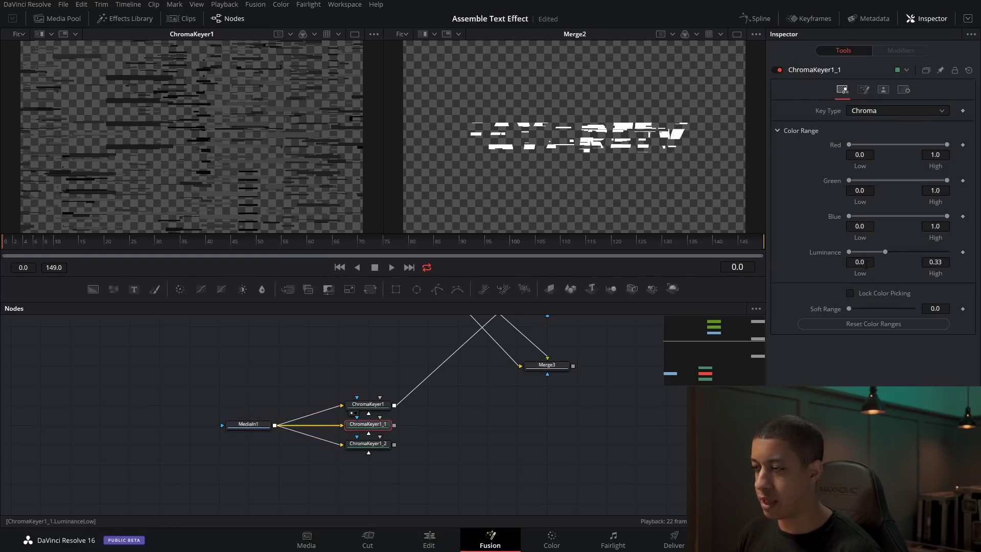
{"action": "left_click_drag", "start_coordinate": [867, 252], "coordinate": [891, 258]}
{"action": "double_click", "coordinate": [871, 263]}
{"action": "type", "text": ".33"}
{"action": "key", "text": "Tab"}
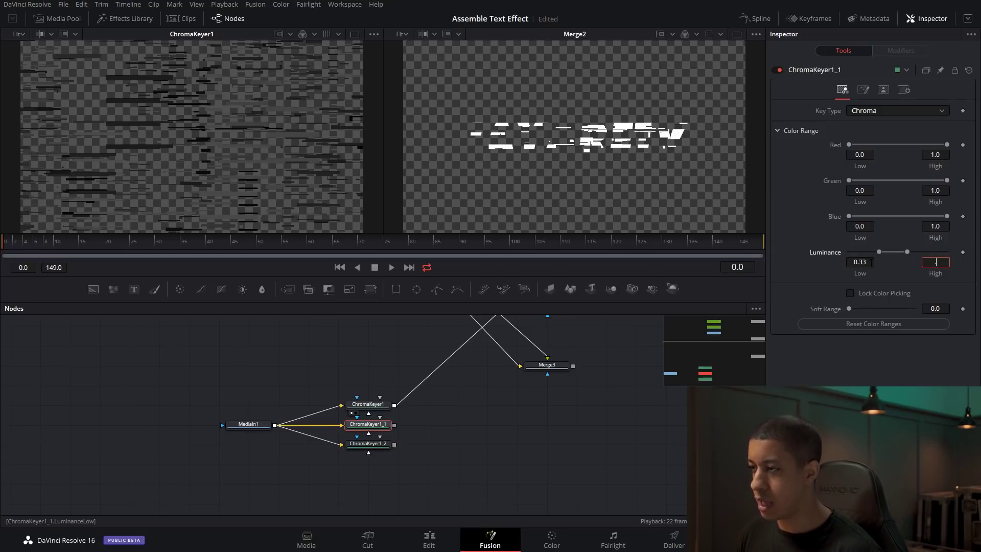
{"action": "key", "text": "Tab"}
- Set the luminance range of ChromaKeyer1_2 to 0.66 low and 1.0 high
{"action": "left_click", "coordinate": [367, 444]}
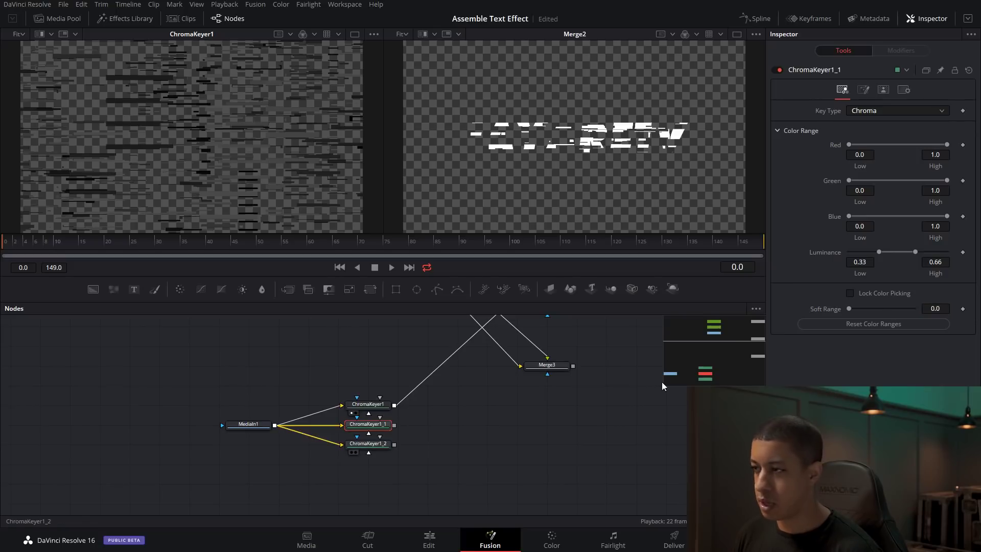
{"action": "left_click", "coordinate": [860, 262]}
{"action": "type", "text": "0.66"}
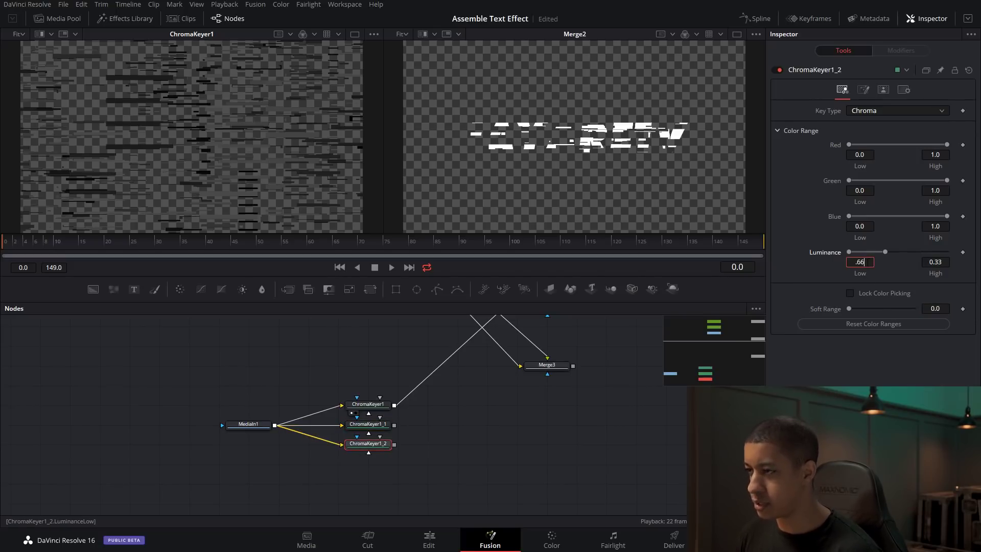
{"action": "key", "text": "Tab"}
{"action": "type", "text": "1"}
{"action": "key", "text": "Tab"}
- Connect ChromaKeyer1_1 as the effect mask of Merge1 and ChromaKeyer1_2 as the effect mask of Merge3
{"action": "left_click_drag", "start_coordinate": [441, 415], "coordinate": [483, 406]}
{"action": "scroll", "coordinate": [434, 452], "scroll_direction": "down", "scroll_amount": 3}
{"action": "left_click_drag", "start_coordinate": [414, 475], "coordinate": [484, 436]}
{"action": "left_click_drag", "start_coordinate": [551, 428], "coordinate": [567, 431]}
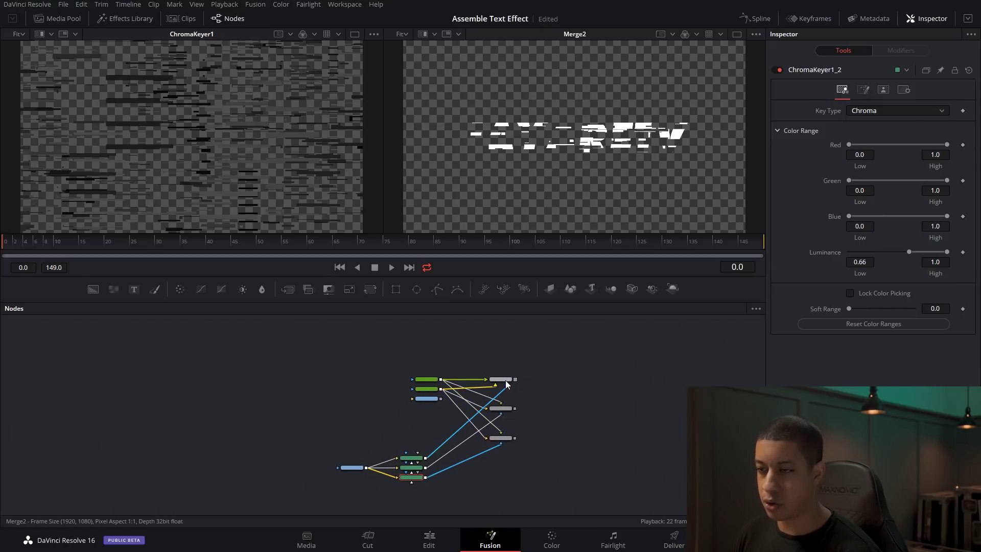
- Compare the masked outputs of Merge2, Merge1 and Merge3 in the two viewers, ending with Merge3 in both
{"action": "key", "text": "1"}
{"action": "left_click", "coordinate": [501, 409]}
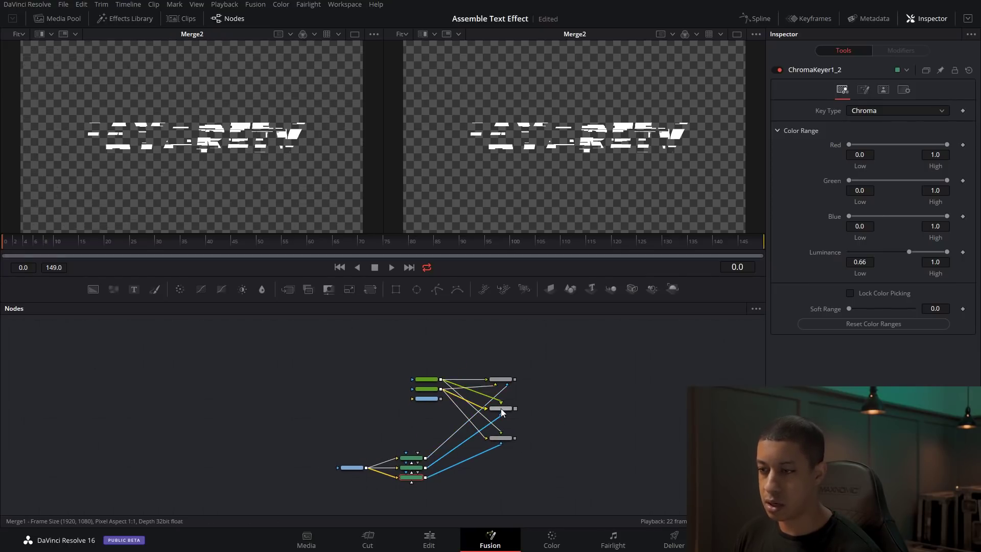
{"action": "key", "text": "2"}
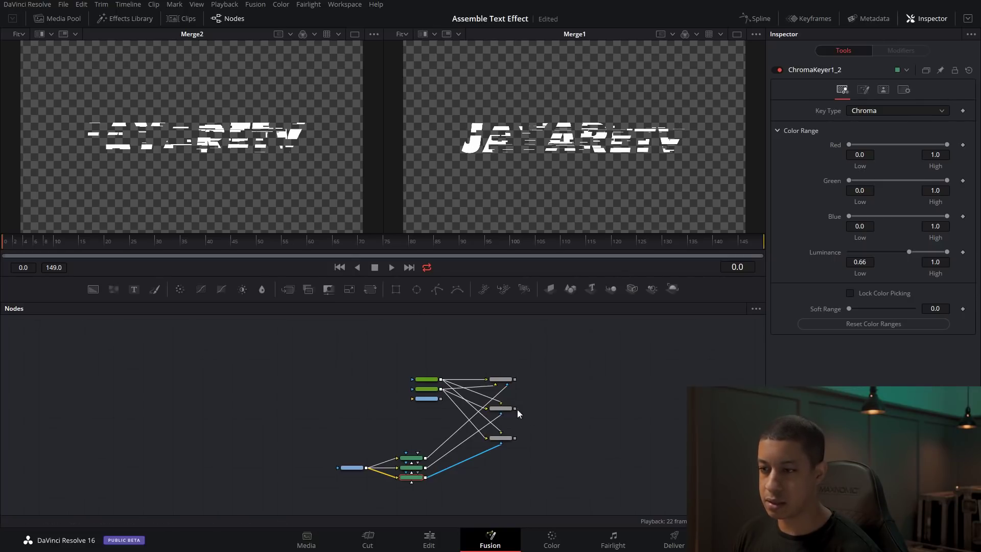
{"action": "left_click_drag", "start_coordinate": [506, 438], "coordinate": [615, 204]}
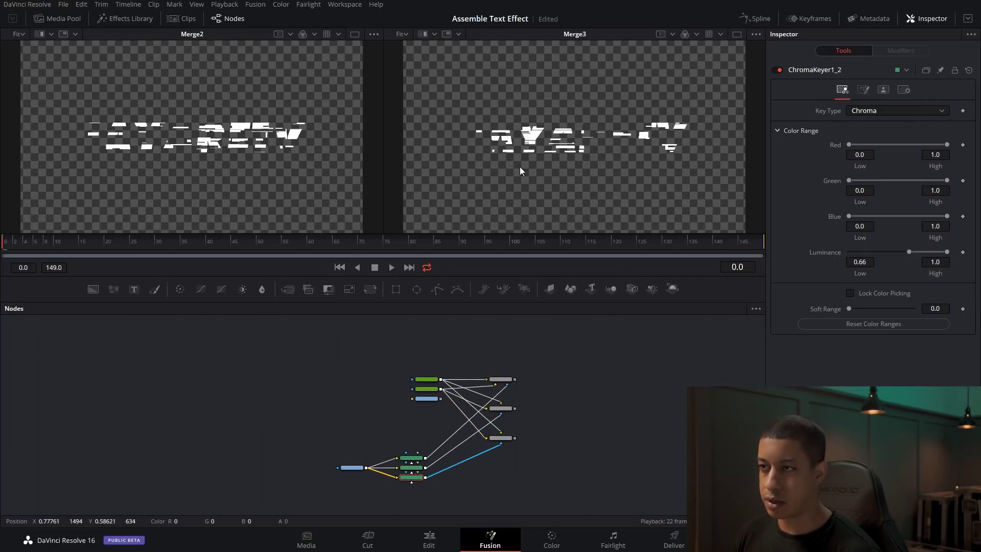
{"action": "scroll", "coordinate": [569, 459], "scroll_direction": "up", "scroll_amount": 2}
{"action": "key", "text": "1"}
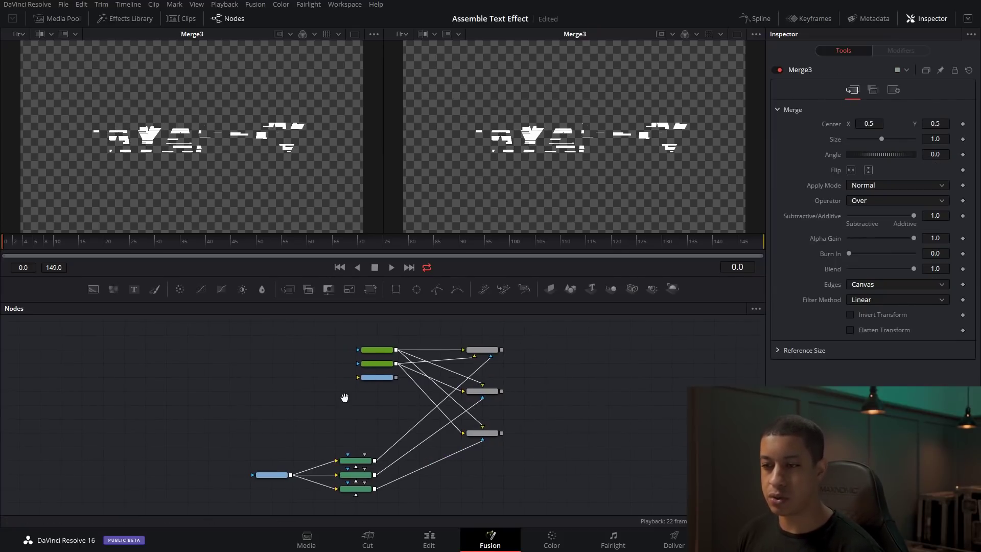
- Rename Background1 to Blank and move MediaOut1 out of the way to the lower left
{"action": "scroll", "coordinate": [271, 401], "scroll_direction": "up", "scroll_amount": 3}
{"action": "left_click", "coordinate": [286, 360]}
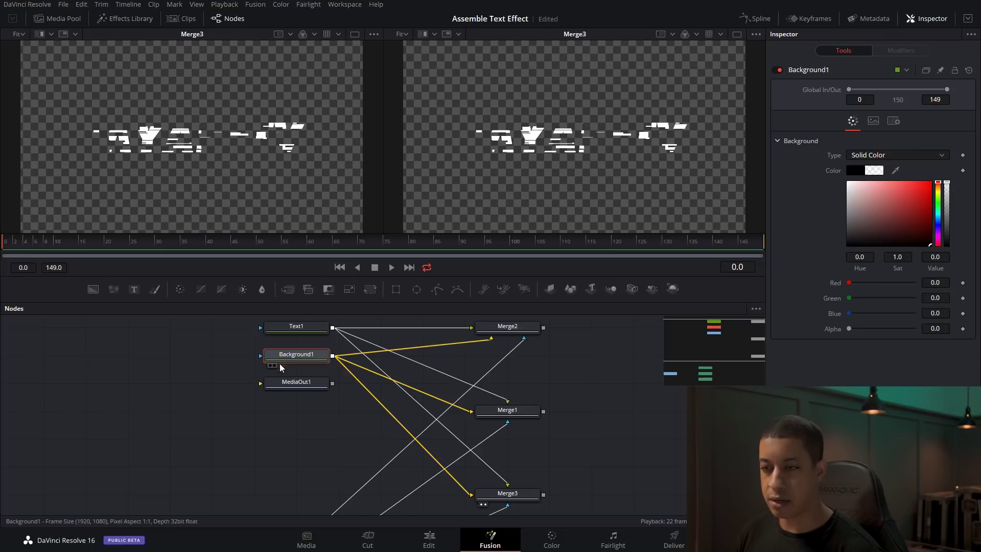
{"action": "key", "text": "F2"}
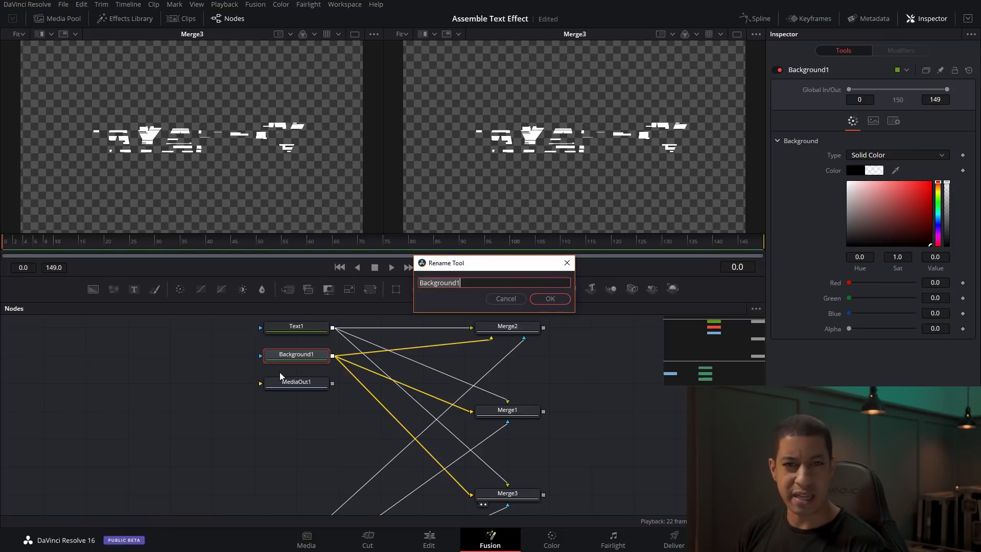
{"action": "type", "text": "Blank"}
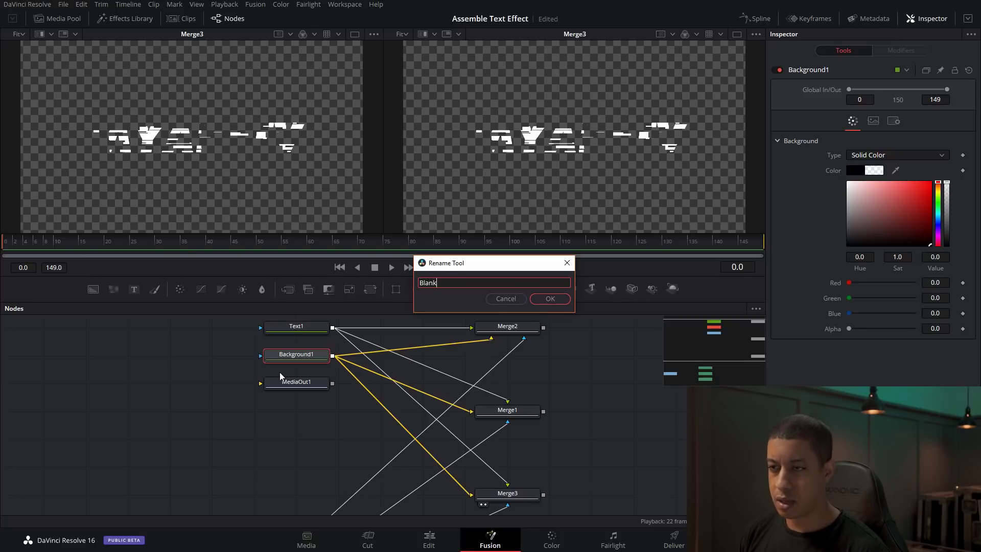
{"action": "key", "text": "Return"}
{"action": "left_click_drag", "start_coordinate": [296, 382], "coordinate": [212, 411]}
- Copy the Blank background and paste a duplicate above and to the right of the three merges
{"action": "left_click", "coordinate": [290, 356]}
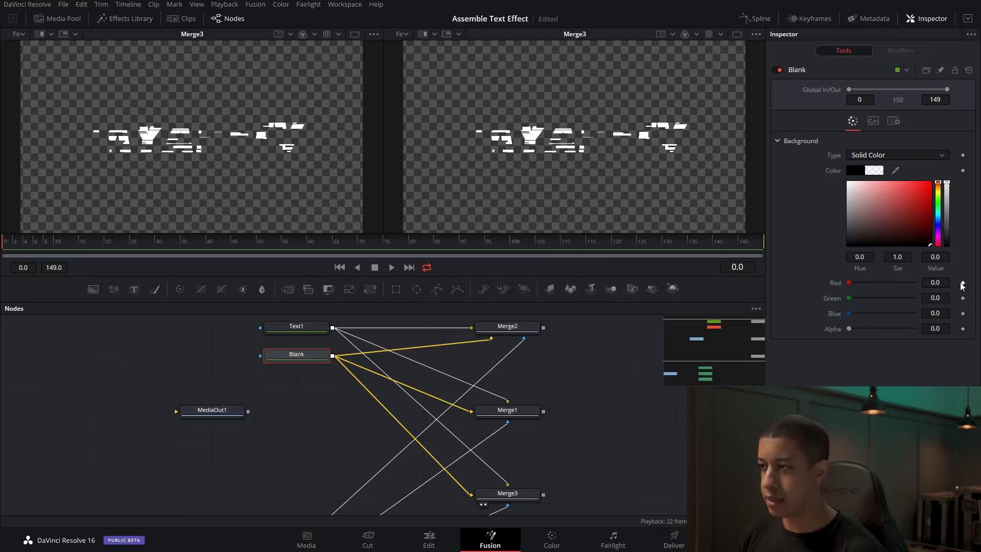
{"action": "left_click_drag", "start_coordinate": [579, 420], "coordinate": [455, 471]}
{"action": "left_click_drag", "start_coordinate": [152, 439], "coordinate": [165, 404]}
{"action": "left_click_drag", "start_coordinate": [511, 415], "coordinate": [272, 433]}
{"action": "left_click", "coordinate": [338, 344]}
{"action": "key", "text": "ctrl+v"}
{"action": "left_click_drag", "start_coordinate": [347, 408], "coordinate": [366, 401]}
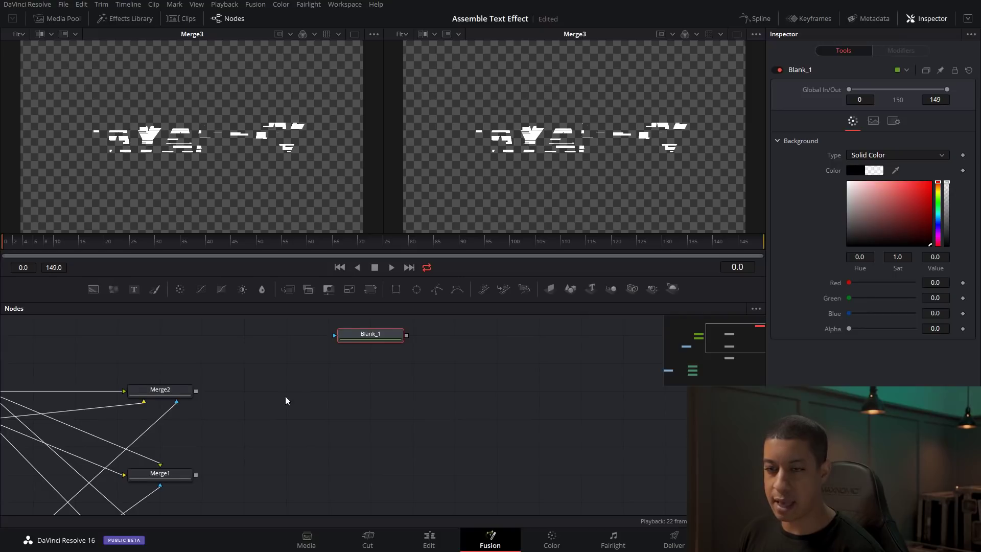
{"action": "left_click_drag", "start_coordinate": [262, 404], "coordinate": [308, 387]}
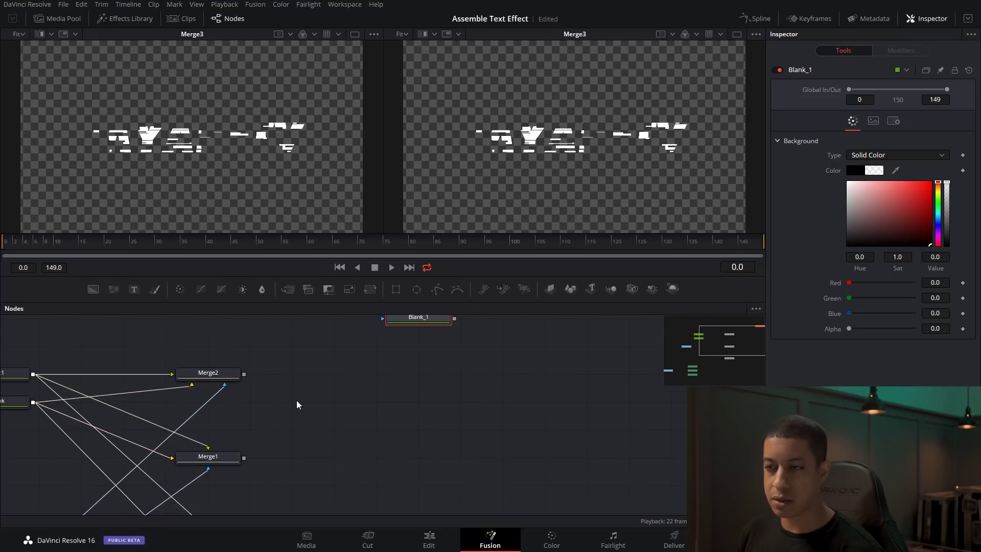
{"action": "scroll", "coordinate": [424, 368], "scroll_direction": "right", "scroll_amount": 3}
{"action": "scroll", "coordinate": [424, 368], "scroll_direction": "up", "scroll_amount": 1}
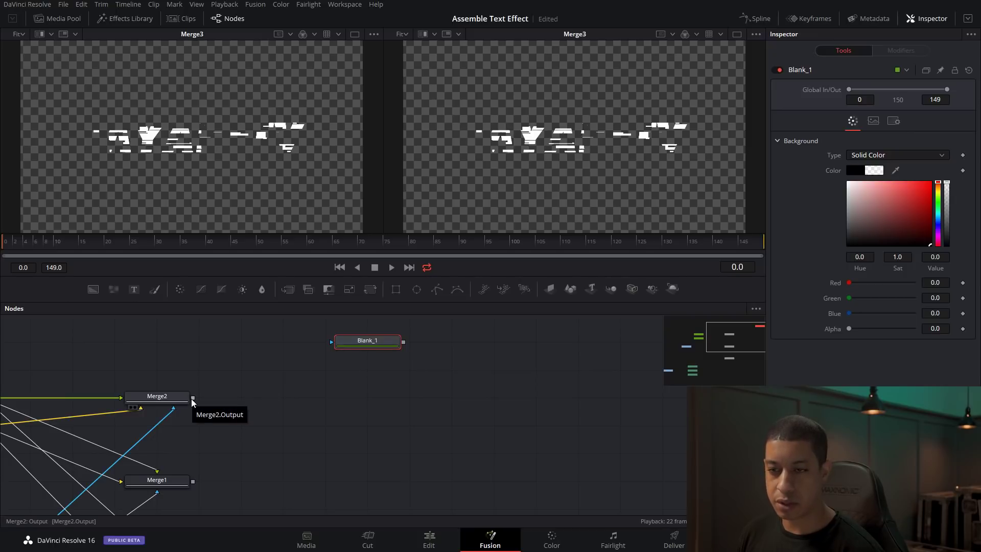
- Merge the outputs of Merge2, Merge1 and Merge3 over Blank_1 through a vertical chain of three new Merge nodes
{"action": "left_click_drag", "start_coordinate": [192, 398], "coordinate": [404, 343]}
{"action": "scroll", "coordinate": [332, 404], "scroll_direction": "down", "scroll_amount": 3}
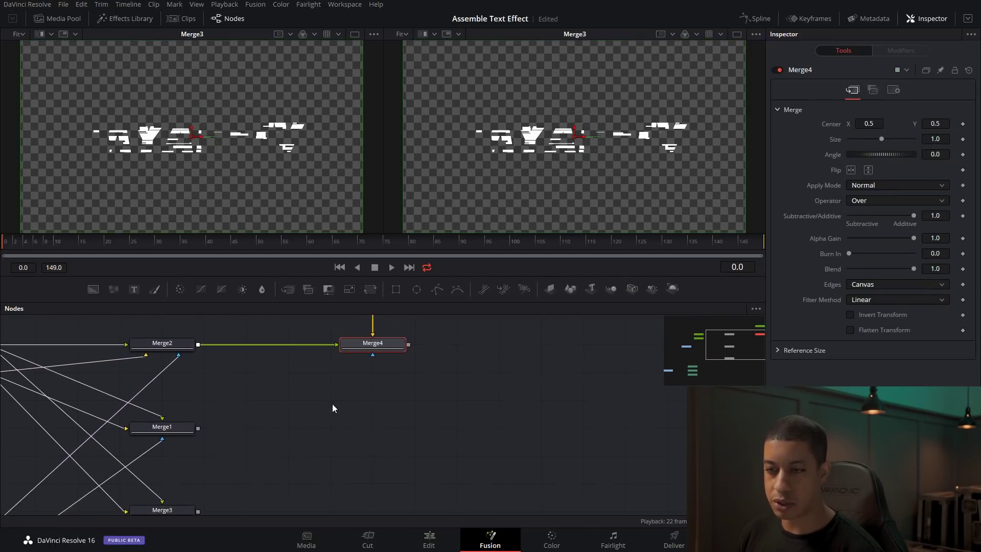
{"action": "left_click_drag", "start_coordinate": [272, 418], "coordinate": [409, 354]}
{"action": "scroll", "coordinate": [425, 455], "scroll_direction": "down", "scroll_amount": 4}
{"action": "left_click_drag", "start_coordinate": [203, 438], "coordinate": [415, 356]}
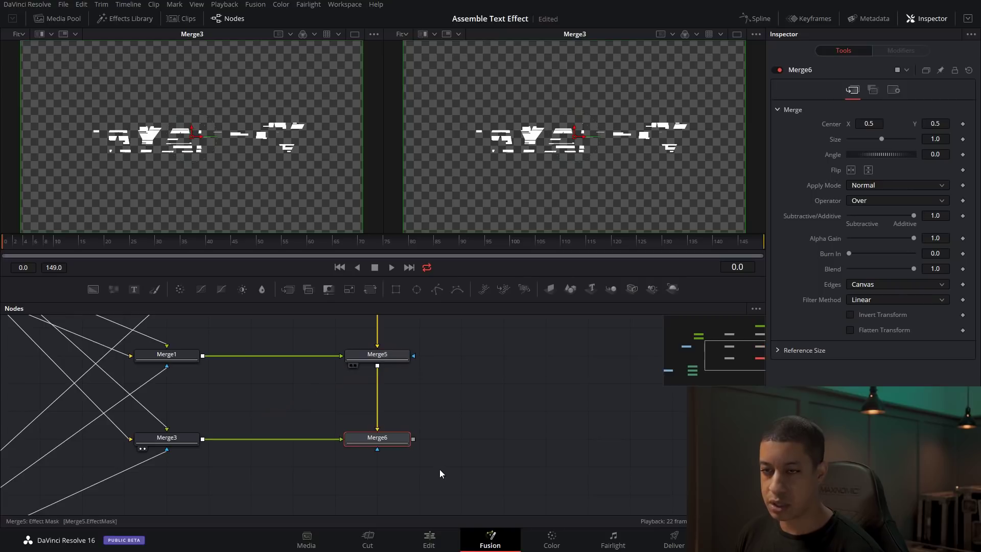
{"action": "left_click", "coordinate": [446, 451]}
- Show Merge4 in the second viewer, try shifting its center X to about 0.54, and undo the shift
{"action": "left_click_drag", "start_coordinate": [468, 376], "coordinate": [395, 455]}
{"action": "scroll", "coordinate": [394, 455], "scroll_direction": "up", "scroll_amount": 1}
{"action": "left_click", "coordinate": [304, 367]}
{"action": "left_click_drag", "start_coordinate": [310, 368], "coordinate": [480, 225]}
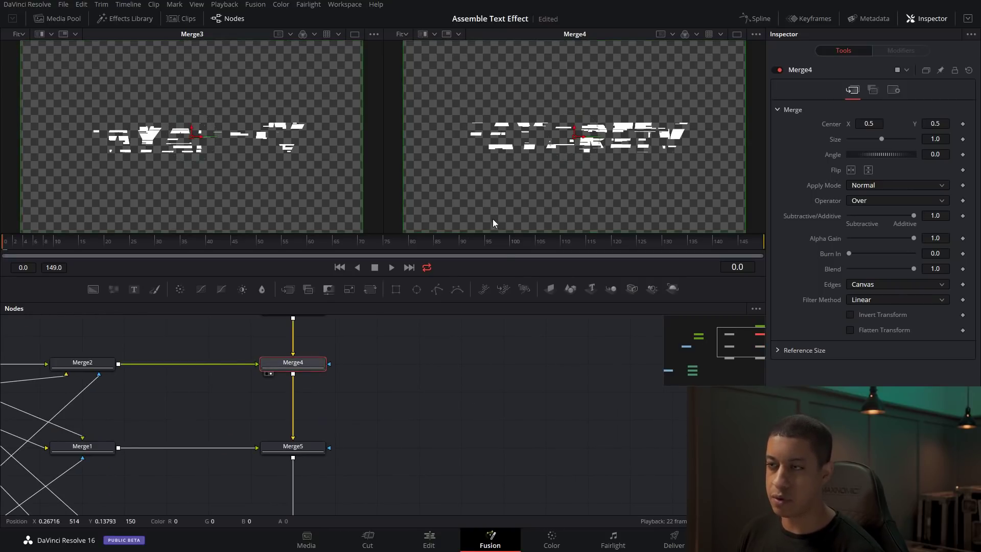
{"action": "left_click_drag", "start_coordinate": [582, 139], "coordinate": [594, 150]}
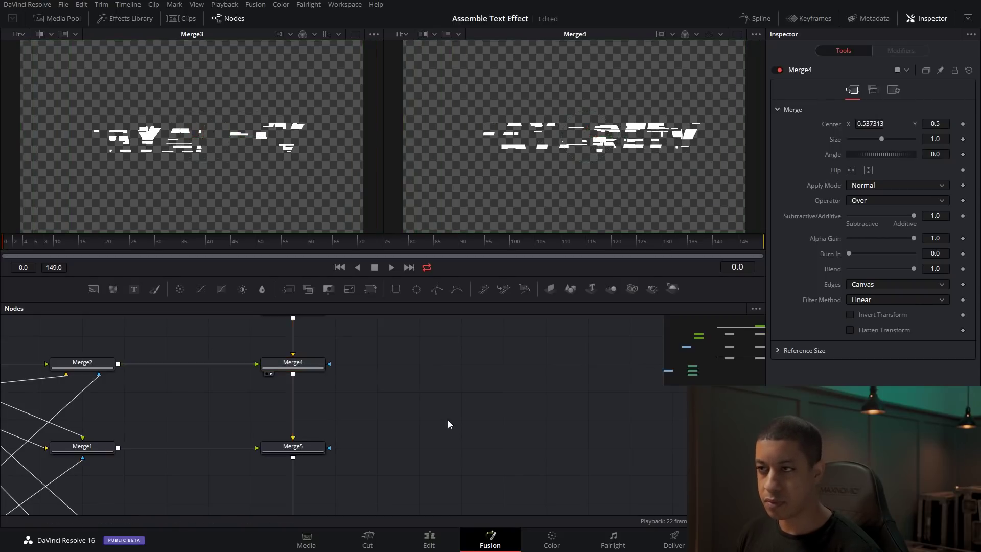
{"action": "key", "text": "ctrl+z"}
- Show Merge2 in the second viewer, try shifting its foreground text sideways, and undo the shift
{"action": "left_click_drag", "start_coordinate": [236, 412], "coordinate": [442, 406]}
{"action": "left_click_drag", "start_coordinate": [302, 360], "coordinate": [622, 87]}
{"action": "left_click", "coordinate": [282, 364]}
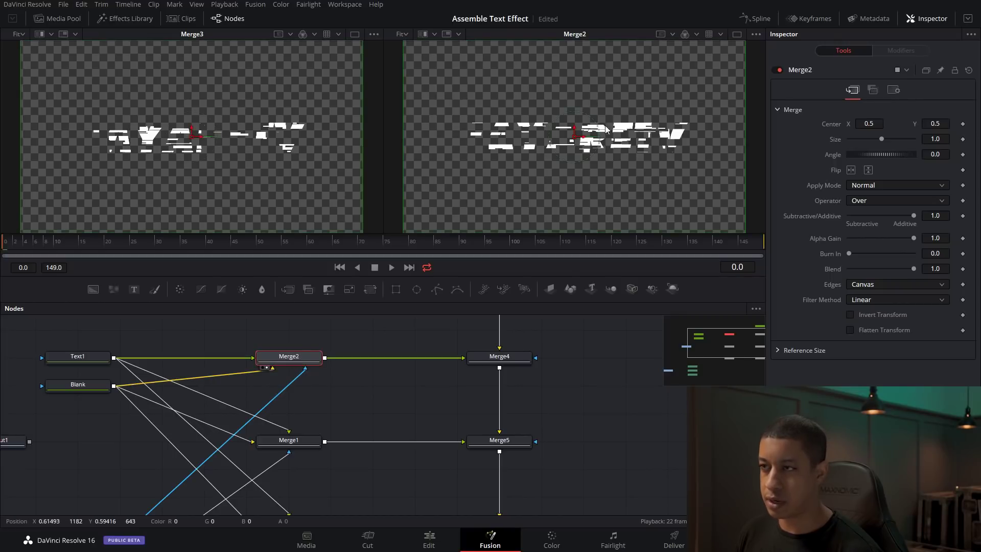
{"action": "mouse_move", "coordinate": [602, 137]}
{"action": "left_mouse_down"}
{"action": "mouse_move", "coordinate": [571, 141]}
{"action": "mouse_move", "coordinate": [595, 140]}
{"action": "mouse_move", "coordinate": [586, 140]}
{"action": "left_mouse_up"}
{"action": "key", "text": "ctrl+z"}
- Keyframe Merge4's center at X 0.5, Y 0.5 on frames 5 and 15
{"action": "left_click_drag", "start_coordinate": [583, 358], "coordinate": [448, 374]}
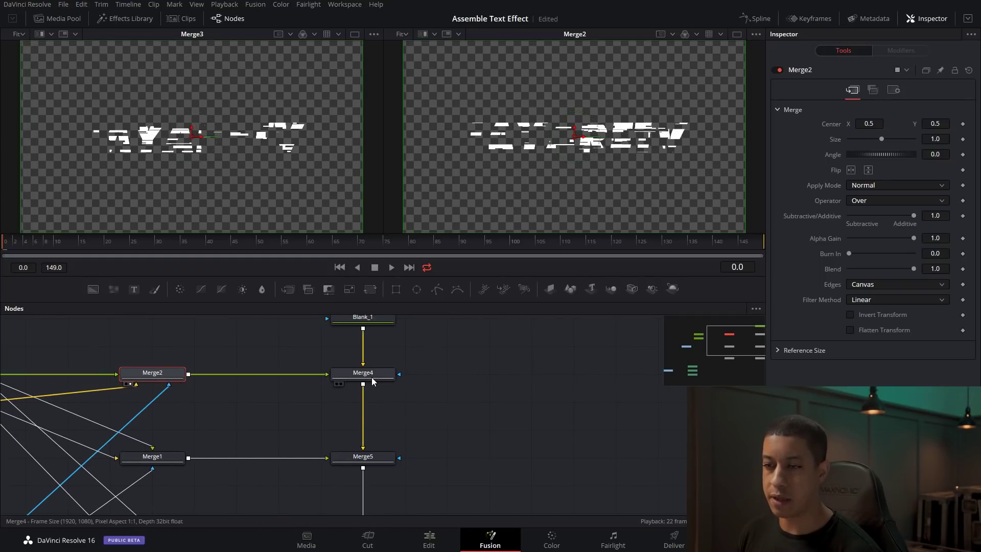
{"action": "left_click", "coordinate": [373, 378]}
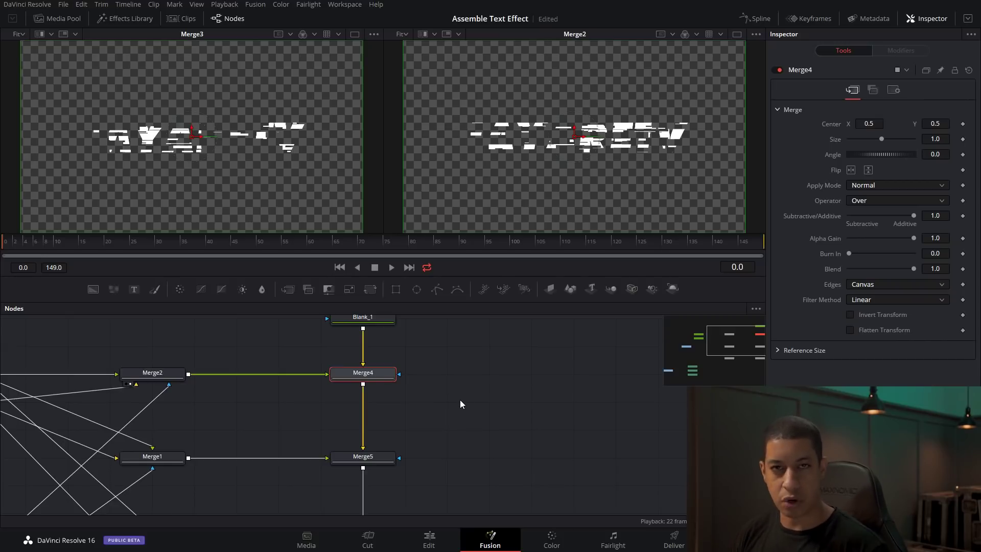
{"action": "left_click_drag", "start_coordinate": [497, 396], "coordinate": [514, 366]}
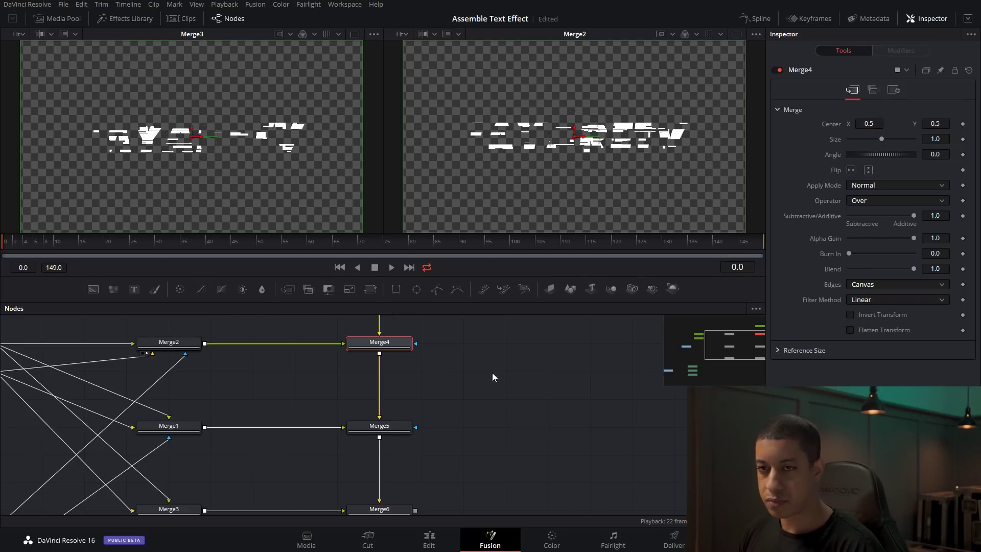
{"action": "left_click", "coordinate": [749, 268]}
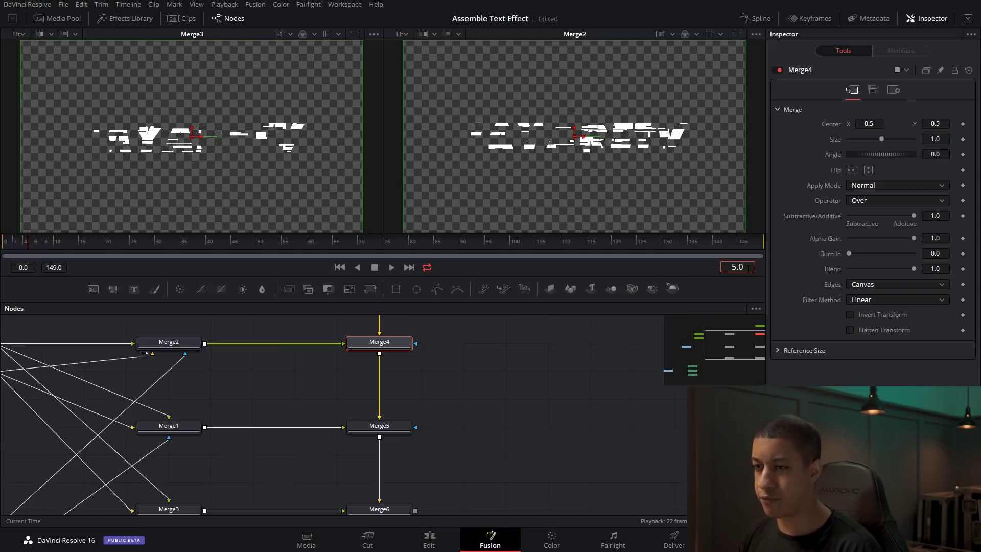
{"action": "left_click", "coordinate": [360, 349]}
{"action": "left_click_drag", "start_coordinate": [420, 380], "coordinate": [463, 383]}
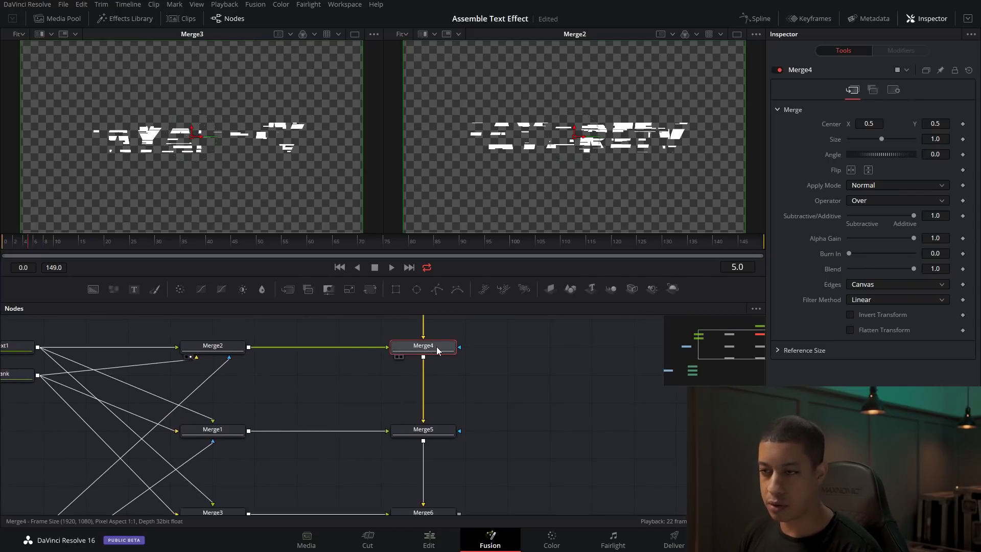
{"action": "left_click", "coordinate": [963, 124]}
{"action": "left_click", "coordinate": [749, 270]}
{"action": "type", "text": "15"}
{"action": "key", "text": "Return"}
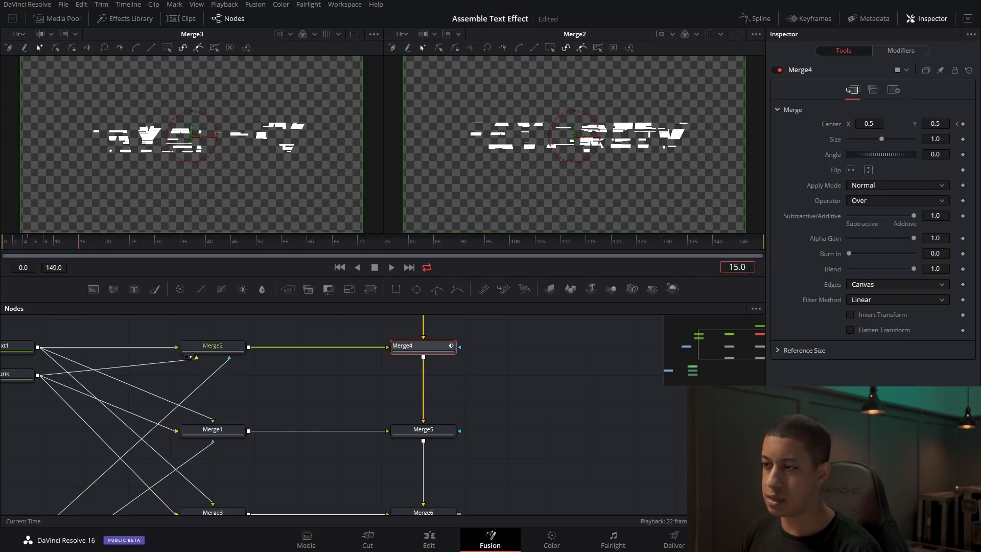
{"action": "left_click", "coordinate": [964, 124]}
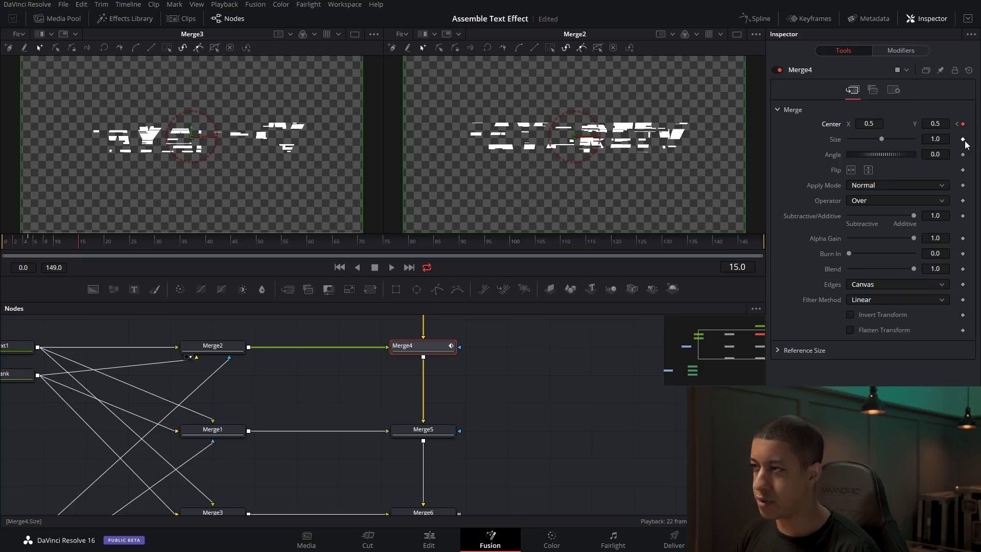
- Return to the frame 5 keyframe and set Merge4's center X to 0.6
{"action": "left_click", "coordinate": [958, 125]}
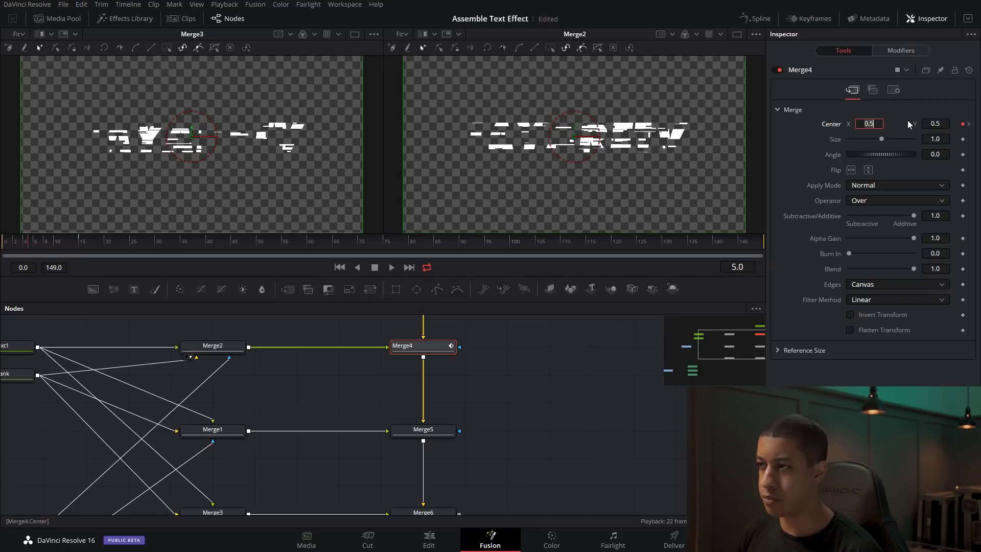
{"action": "left_click", "coordinate": [878, 123]}
{"action": "type", "text": "0.6"}
{"action": "key", "text": "Tab"}
- Show Merge4 in the second viewer and play back its sideways movement from just before frame 5
{"action": "left_click_drag", "start_coordinate": [425, 349], "coordinate": [530, 130]}
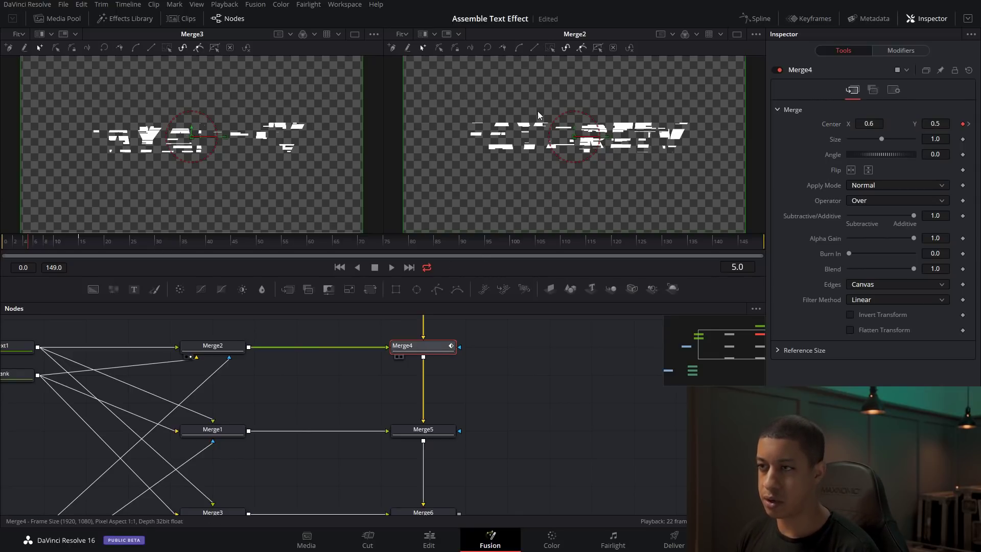
{"action": "left_click", "coordinate": [390, 268]}
{"action": "key", "text": "space"}
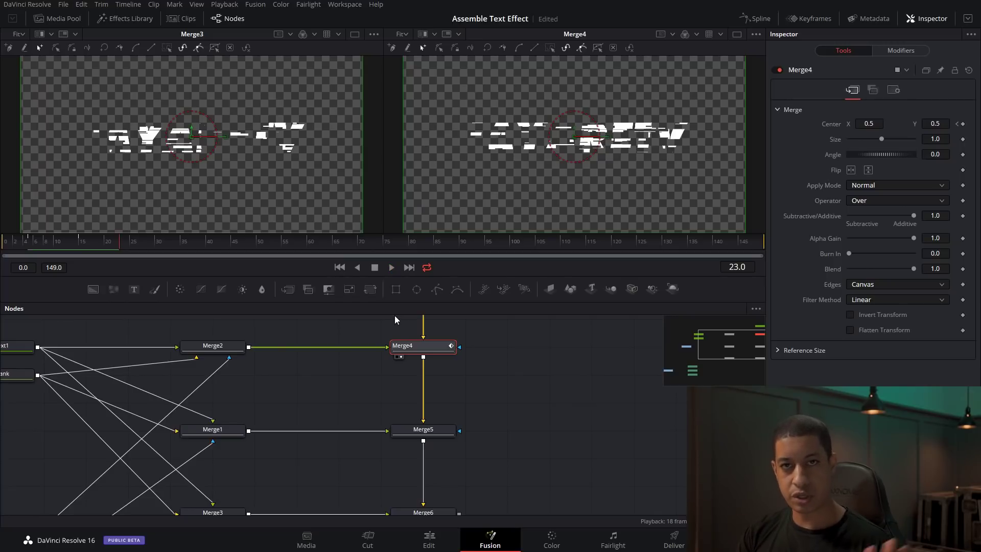
{"action": "left_click_drag", "start_coordinate": [41, 240], "coordinate": [22, 239]}
{"action": "key", "text": "space"}
{"action": "key", "text": "space"}
{"action": "left_click", "coordinate": [22, 240]}
{"action": "key", "text": "space"}
{"action": "key", "text": "space"}
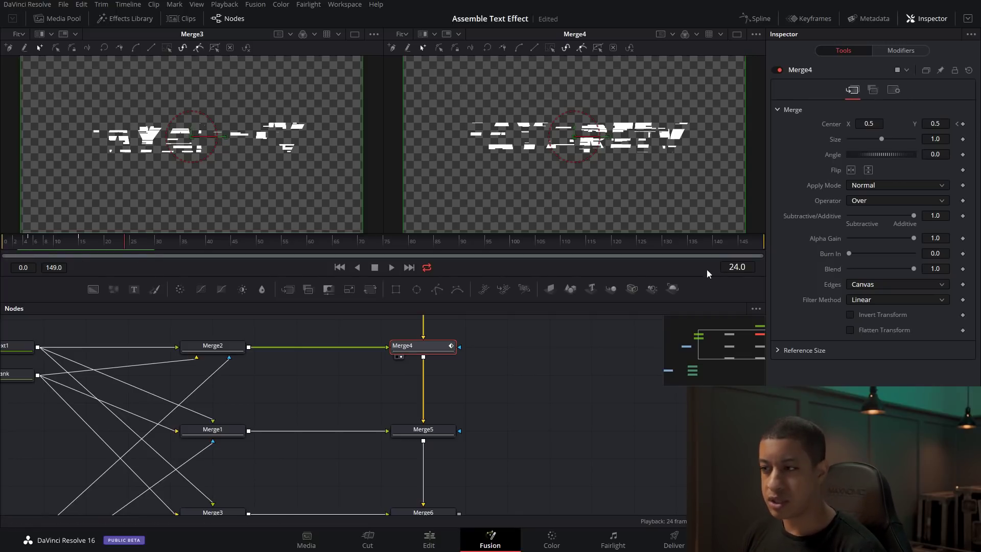
- Keyframe Merge4's Blend at 0.0 on frame 5 and at 1.0 on frame 7
{"action": "left_click", "coordinate": [737, 267]}
{"action": "type", "text": "5"}
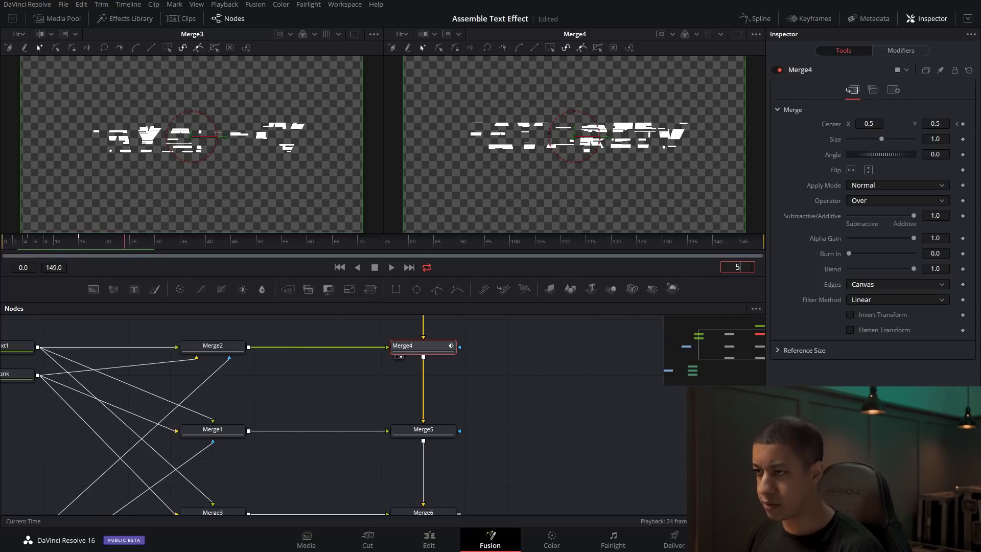
{"action": "key", "text": "Return"}
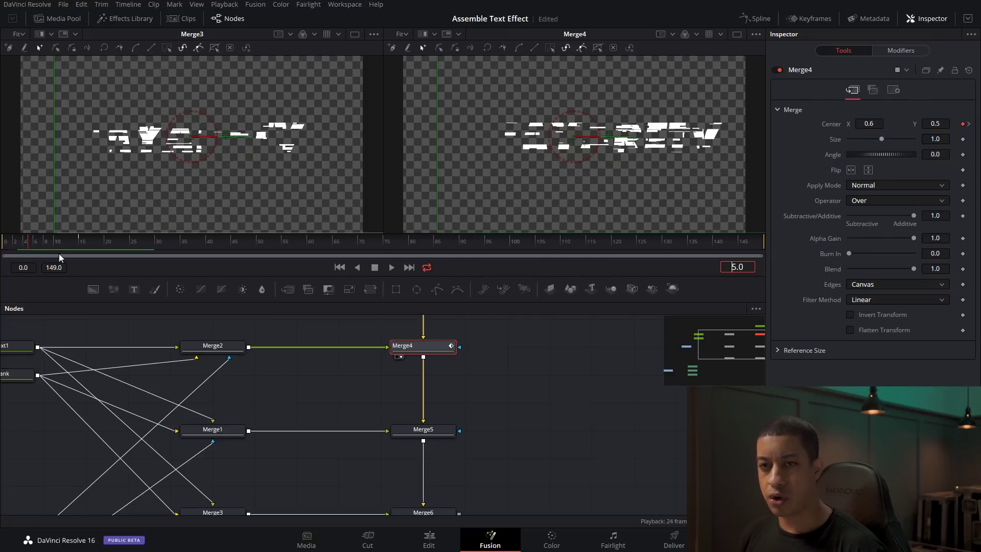
{"action": "left_click_drag", "start_coordinate": [24, 245], "coordinate": [21, 245]}
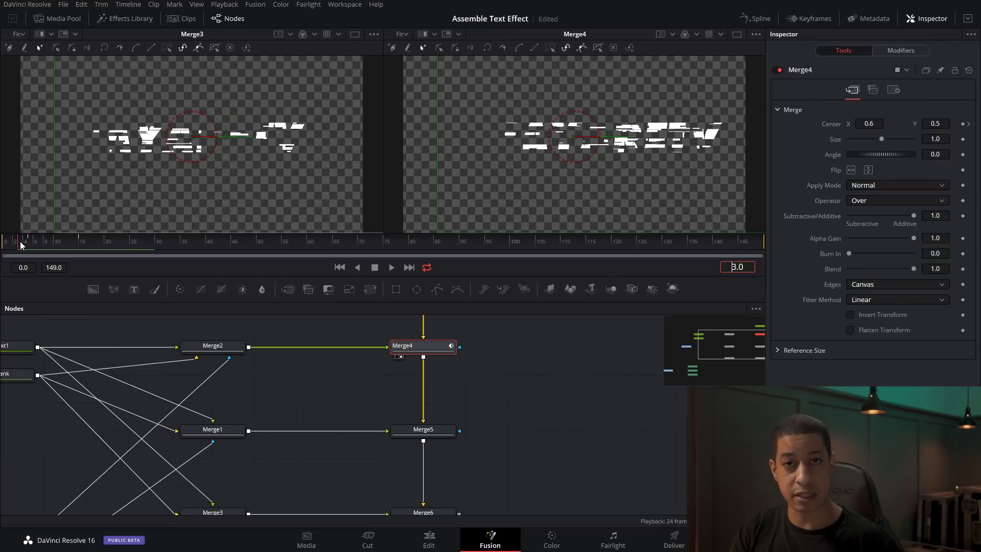
{"action": "left_click_drag", "start_coordinate": [21, 245], "coordinate": [26, 245]}
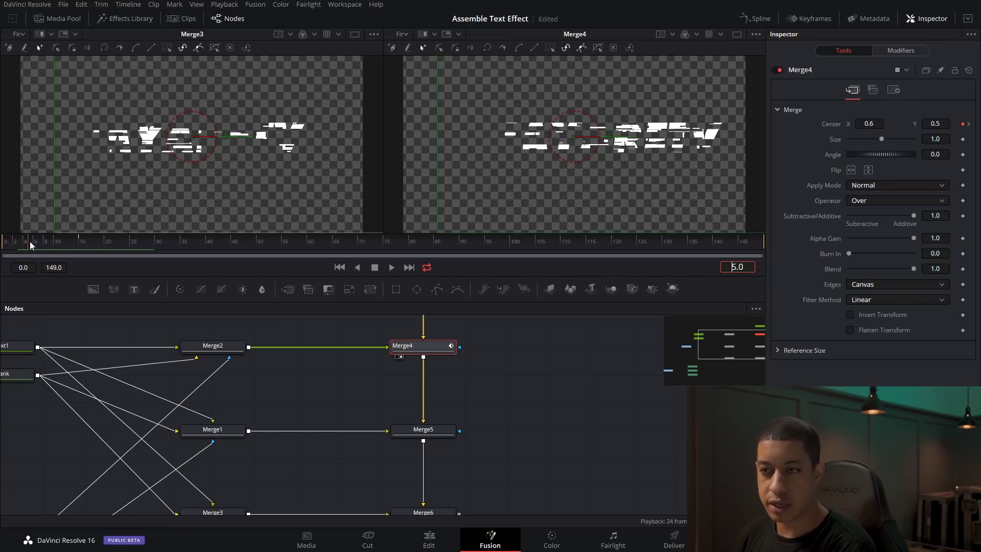
{"action": "left_click", "coordinate": [899, 90]}
{"action": "left_click_drag", "start_coordinate": [914, 123], "coordinate": [816, 134]}
{"action": "left_click", "coordinate": [963, 124]}
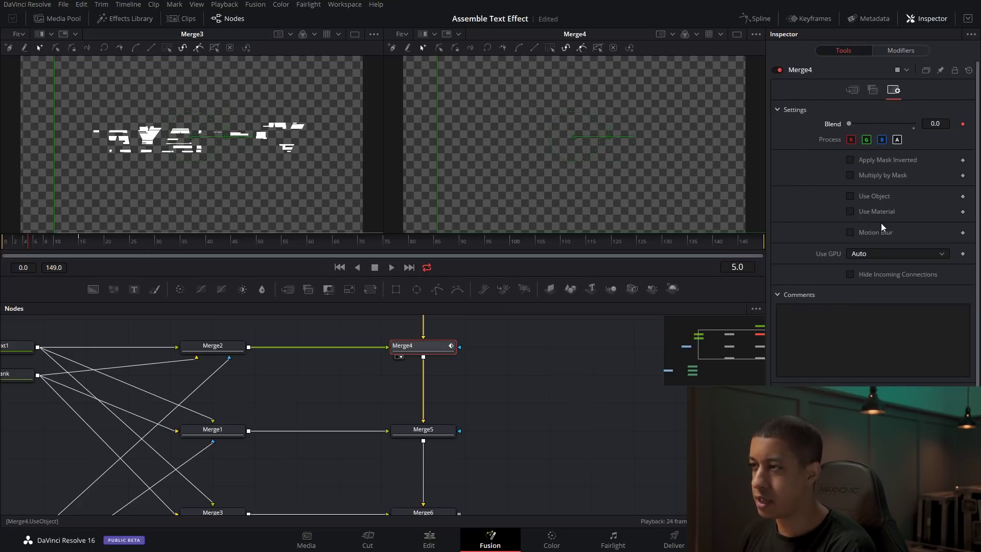
{"action": "key", "text": "Right"}
{"action": "key", "text": "Right"}
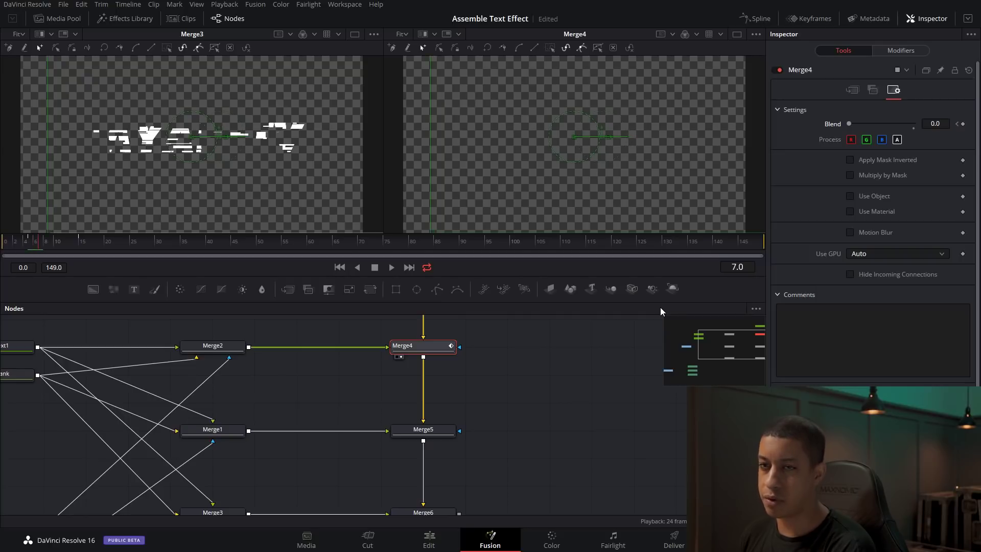
{"action": "left_click_drag", "start_coordinate": [847, 124], "coordinate": [914, 124]}
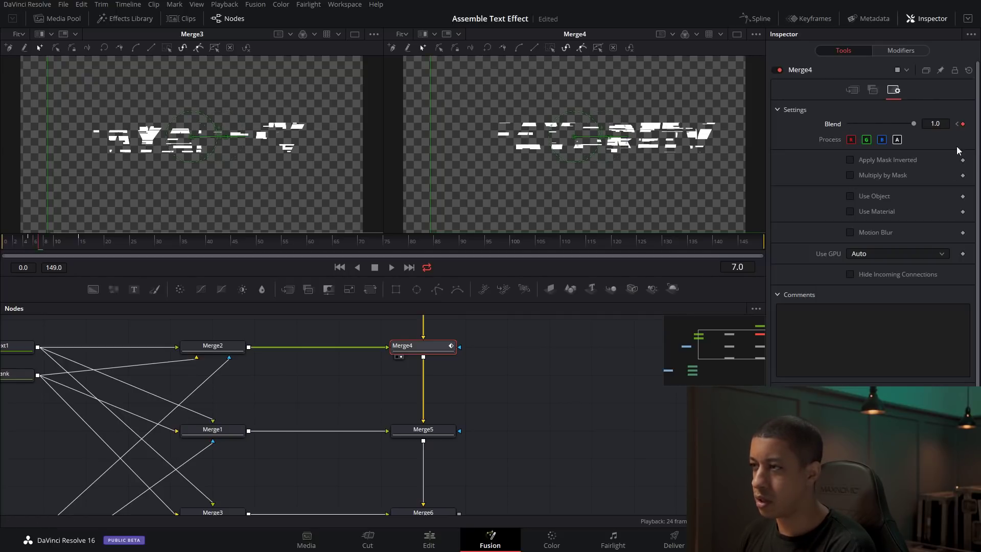
- Keyframe Merge5's center at X 0.5, Y 0.5 on frames 10 and 20
{"action": "left_click", "coordinate": [448, 436]}
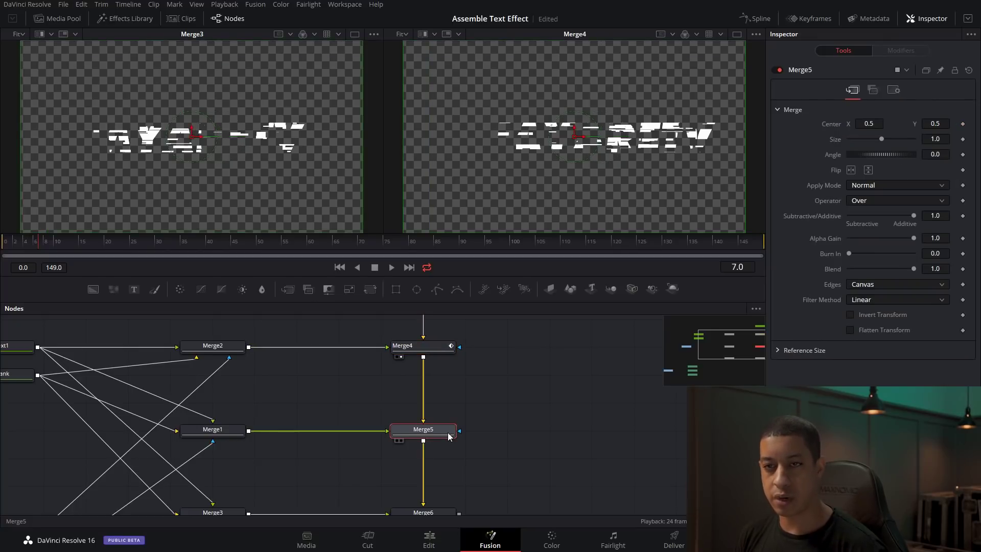
{"action": "left_click_drag", "start_coordinate": [52, 243], "coordinate": [56, 245]}
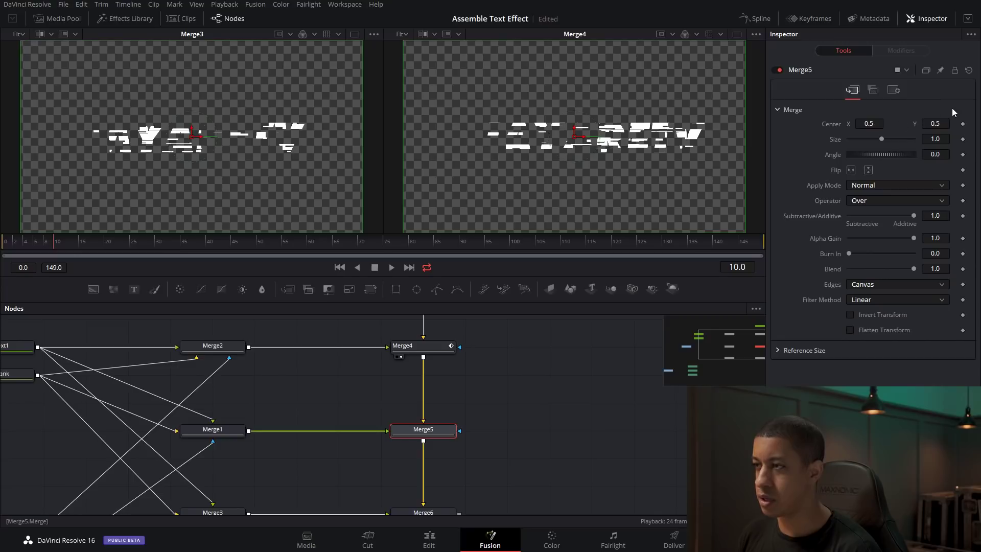
{"action": "left_click", "coordinate": [963, 124]}
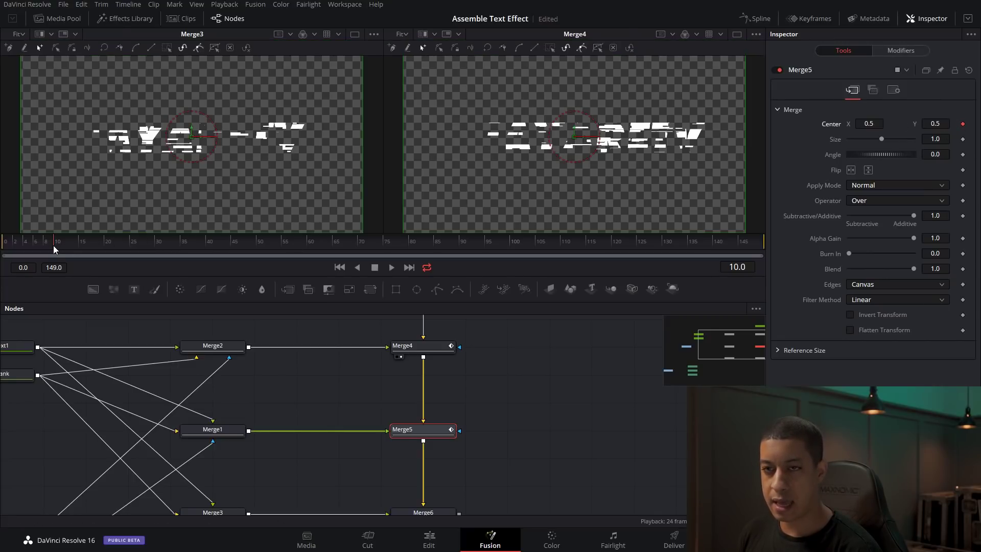
{"action": "left_click_drag", "start_coordinate": [53, 245], "coordinate": [105, 247]}
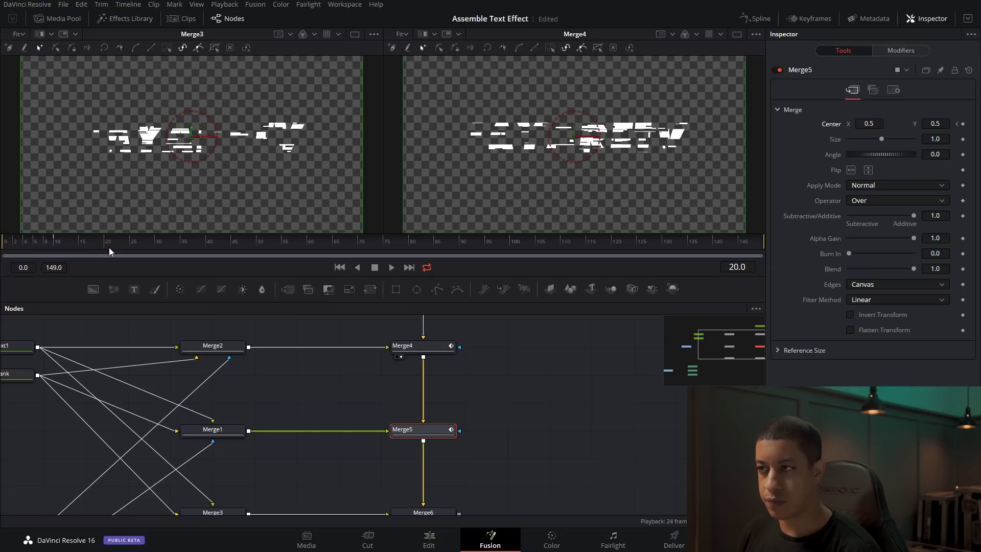
- Return to the frame 10 keyframe and set Merge5's center X to 0.6
{"action": "left_click", "coordinate": [958, 125]}
{"action": "left_click", "coordinate": [880, 124]}
{"action": "left_click", "coordinate": [880, 123]}
{"action": "key", "text": "BackSpace"}
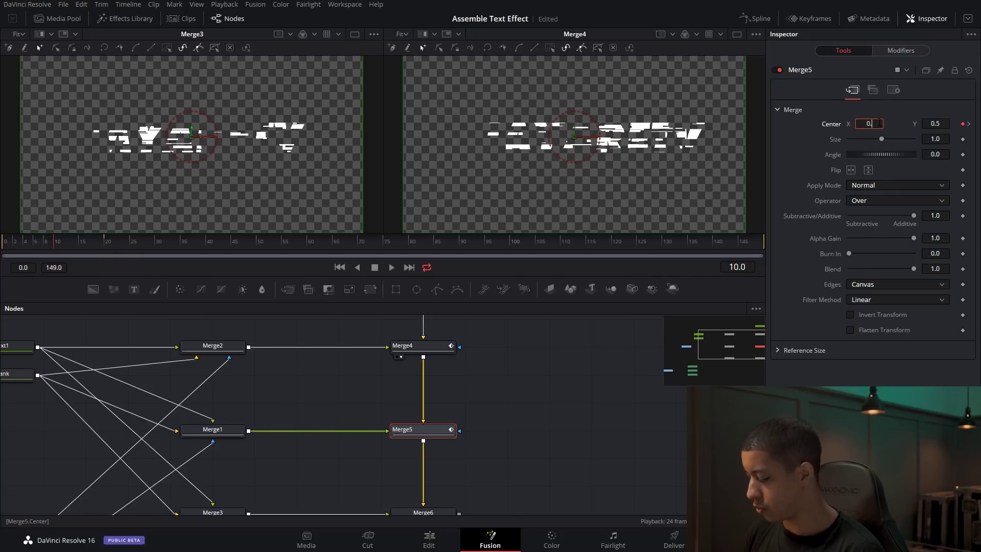
{"action": "key", "text": "Tab"}
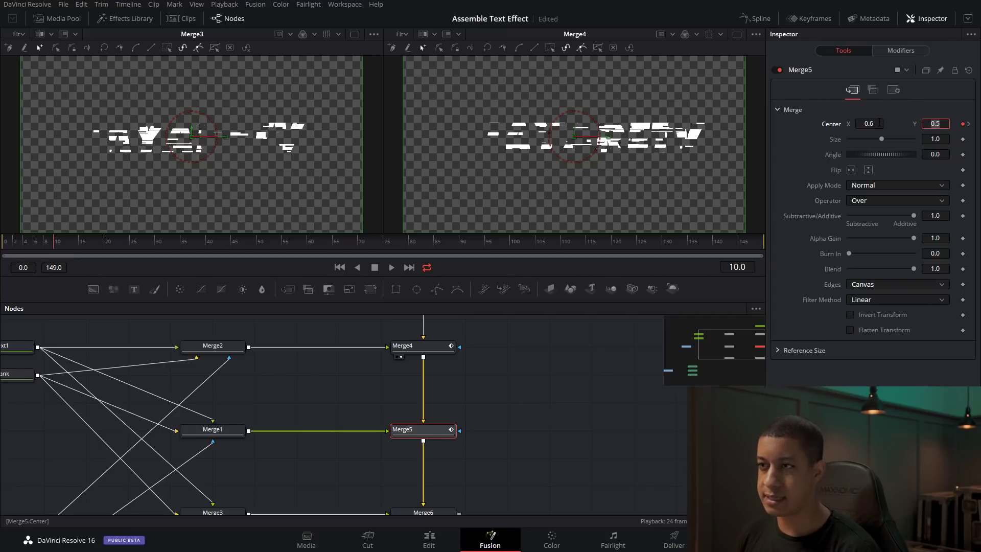
- Keyframe Merge5's Blend at 0.0 on frame 10 and at 1.0 on frame 13
{"action": "left_click", "coordinate": [894, 90]}
{"action": "left_click_drag", "start_coordinate": [913, 123], "coordinate": [846, 124]}
{"action": "left_click", "coordinate": [963, 124]}
{"action": "key", "text": "Right"}
{"action": "key", "text": "Right"}
{"action": "key", "text": "Right"}
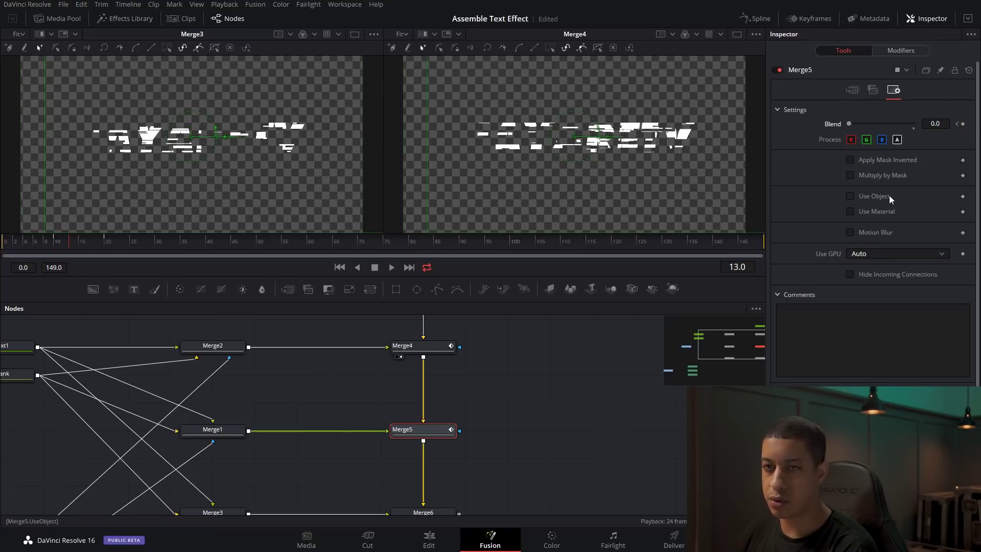
{"action": "left_click_drag", "start_coordinate": [849, 123], "coordinate": [928, 134]}
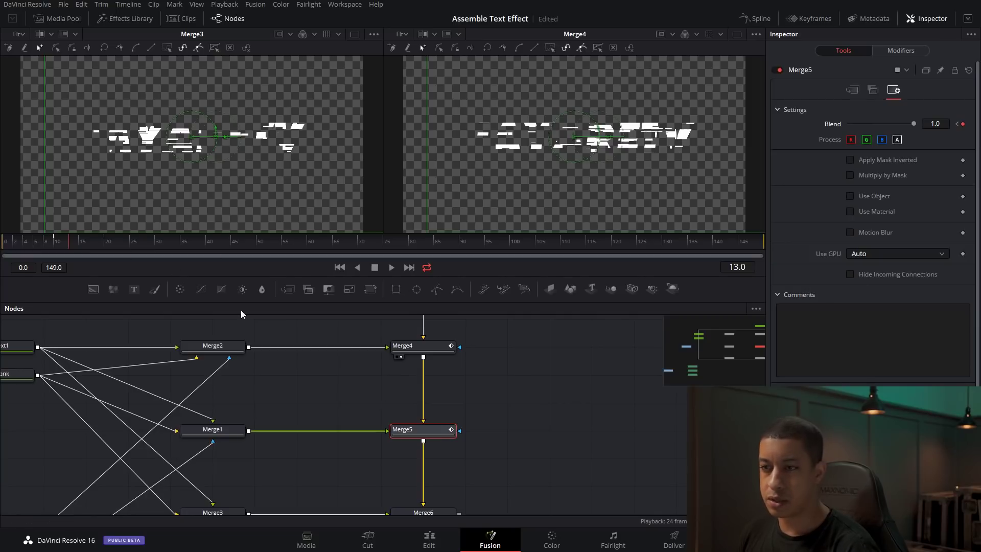
- Show Merge5 in the second viewer, play back the combined animation from about frame 10, and stop at frame 16
{"action": "left_click_drag", "start_coordinate": [440, 434], "coordinate": [510, 221]}
{"action": "left_click_drag", "start_coordinate": [71, 244], "coordinate": [57, 251]}
{"action": "key", "text": "space"}
{"action": "left_click", "coordinate": [76, 247]}
{"action": "mouse_move", "coordinate": [75, 247]}
{"action": "left_mouse_down"}
{"action": "mouse_move", "coordinate": [32, 247]}
{"action": "mouse_move", "coordinate": [103, 251]}
{"action": "mouse_move", "coordinate": [57, 252]}
{"action": "mouse_move", "coordinate": [84, 253]}
{"action": "left_mouse_up"}
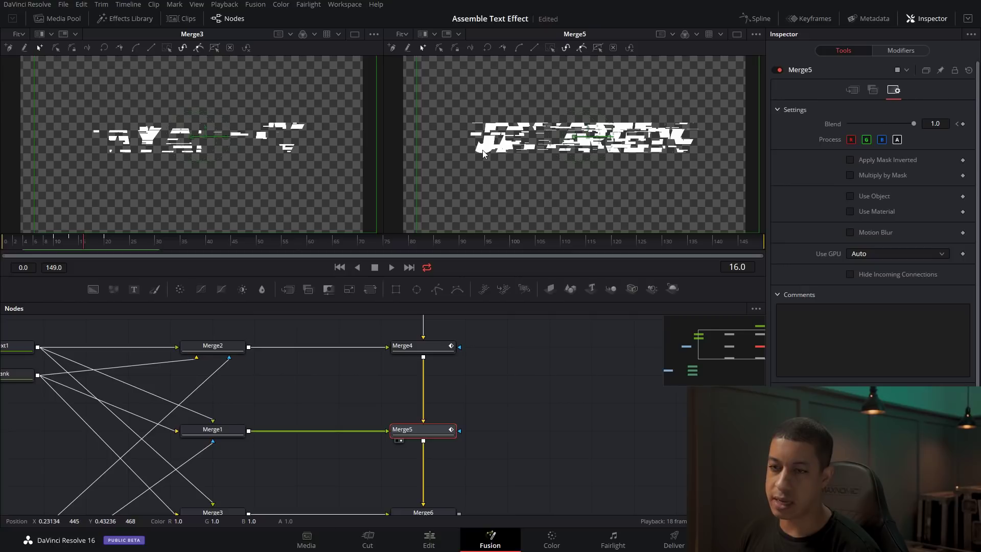
- Show Merge1 and ChromaKeyer1_1 in turn in the first viewer and examine the keyer's mask up close
{"action": "left_click_drag", "start_coordinate": [220, 430], "coordinate": [192, 164]}
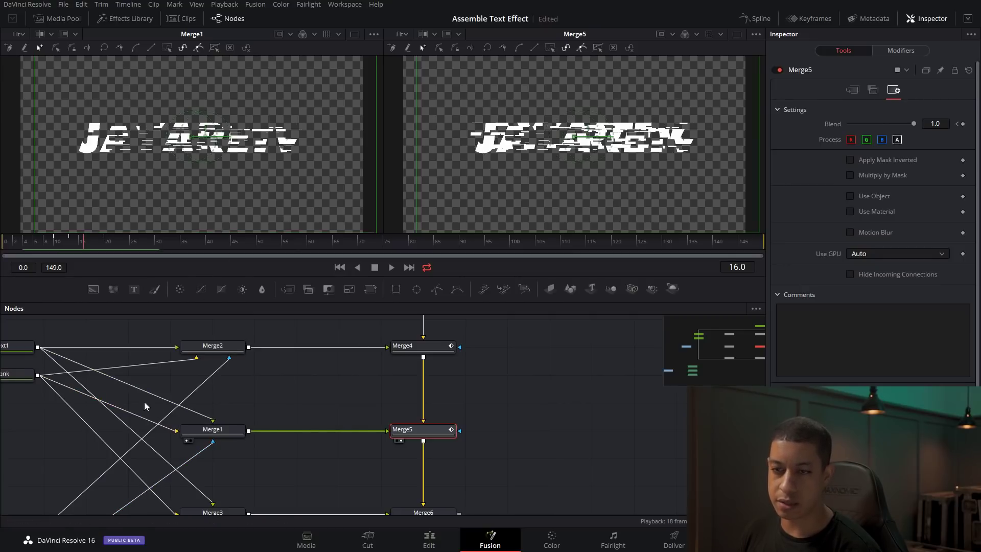
{"action": "left_click_drag", "start_coordinate": [246, 425], "coordinate": [323, 301]}
{"action": "scroll", "coordinate": [148, 406], "scroll_direction": "down", "scroll_amount": 2}
{"action": "scroll", "coordinate": [148, 406], "scroll_direction": "left", "scroll_amount": 5}
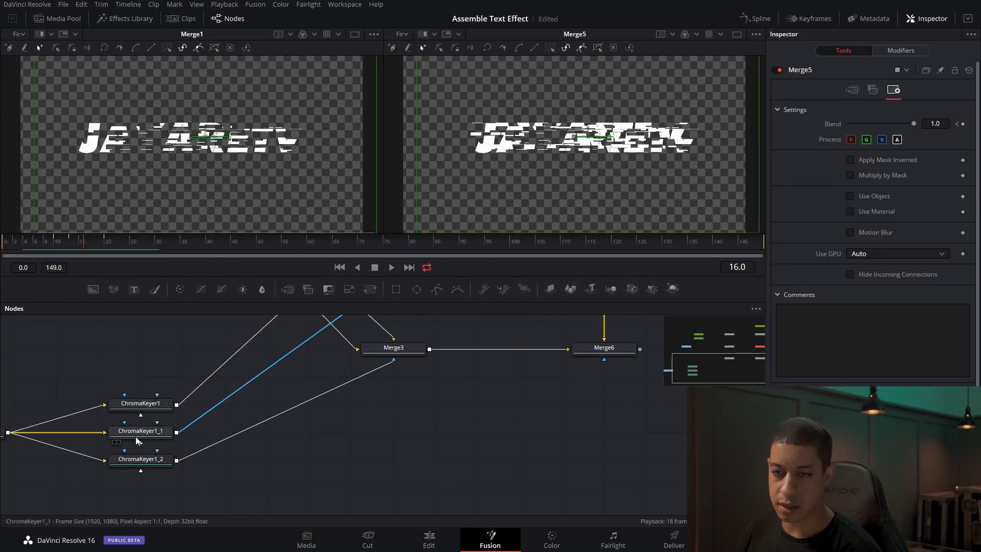
{"action": "left_click_drag", "start_coordinate": [139, 432], "coordinate": [161, 162]}
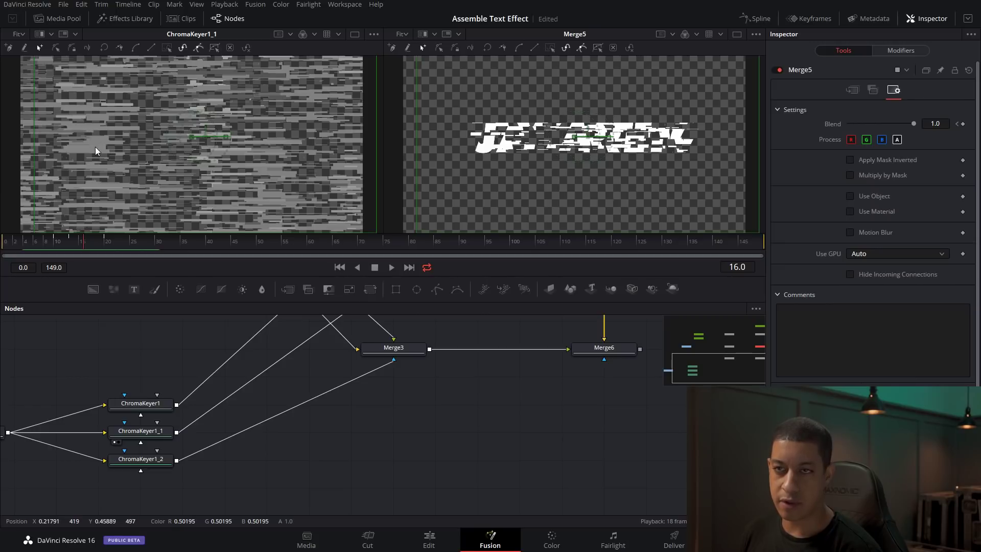
{"action": "scroll", "coordinate": [79, 146], "scroll_direction": "up", "scroll_amount": 3}
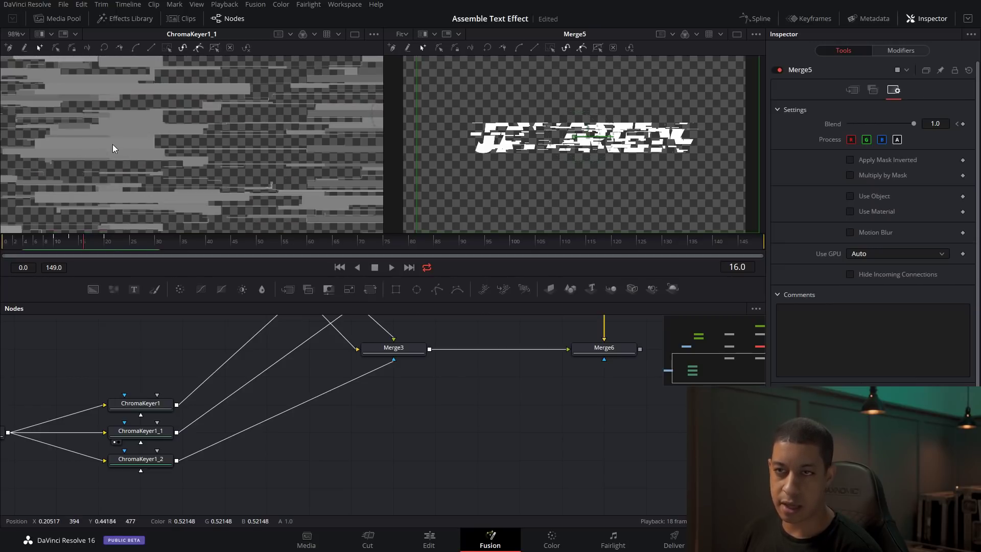
{"action": "scroll", "coordinate": [116, 142], "scroll_direction": "up", "scroll_amount": 3}
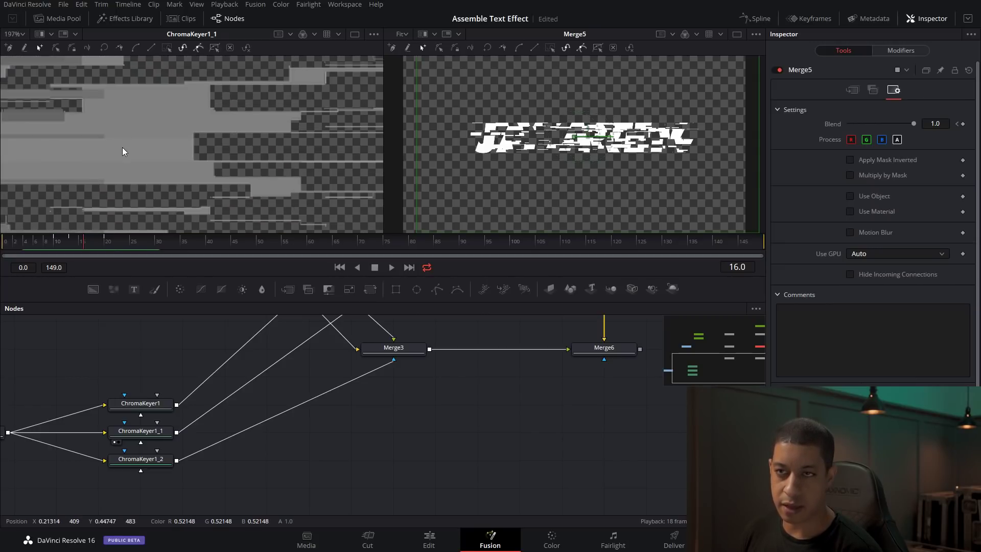
{"action": "scroll", "coordinate": [168, 176], "scroll_direction": "down", "scroll_amount": 2}
{"action": "scroll", "coordinate": [167, 175], "scroll_direction": "down", "scroll_amount": 4}
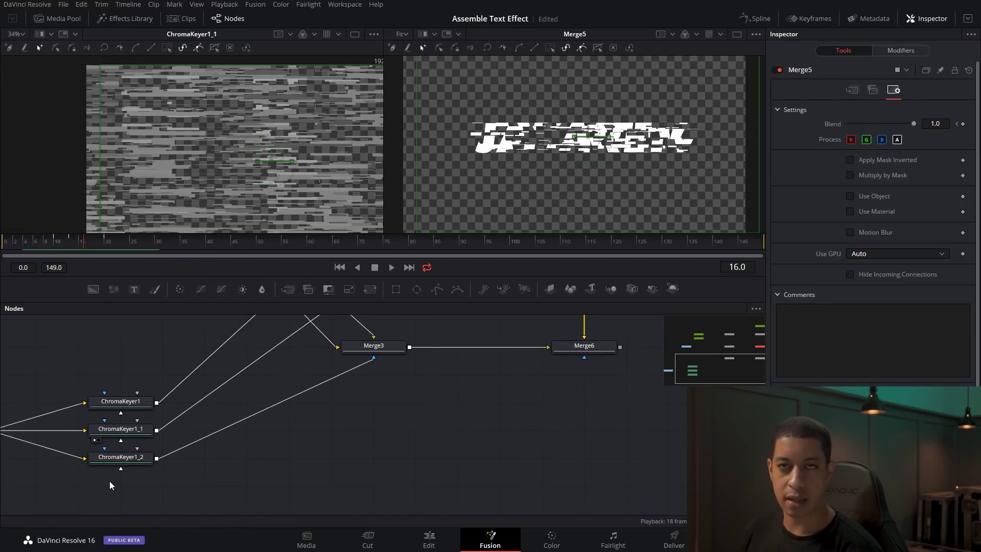
- Select ChromaKeyer1_1 and examine its semi-transparent grey mask areas up close in the first viewer
{"action": "left_click", "coordinate": [133, 430]}
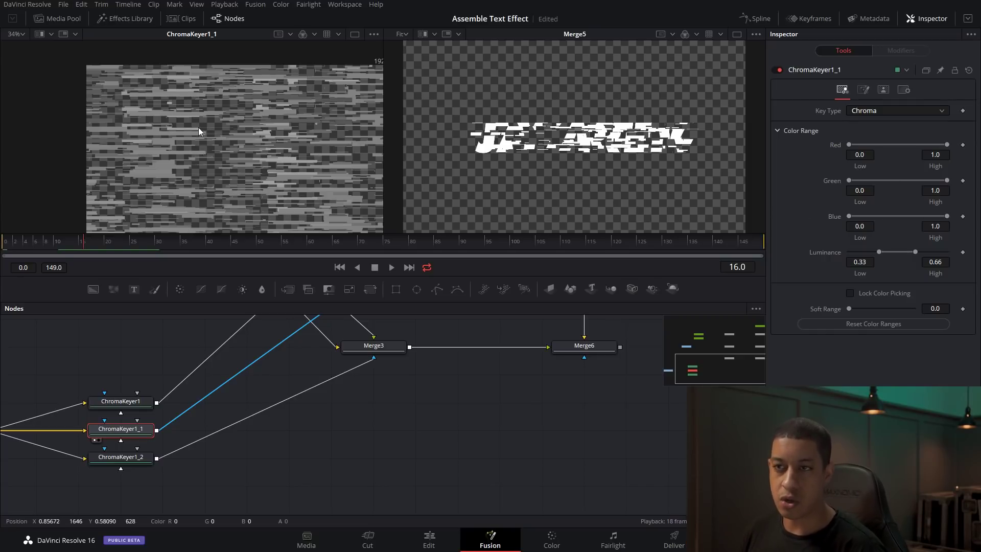
{"action": "scroll", "coordinate": [164, 158], "scroll_direction": "up", "scroll_amount": 2}
{"action": "scroll", "coordinate": [172, 176], "scroll_direction": "up", "scroll_amount": 3}
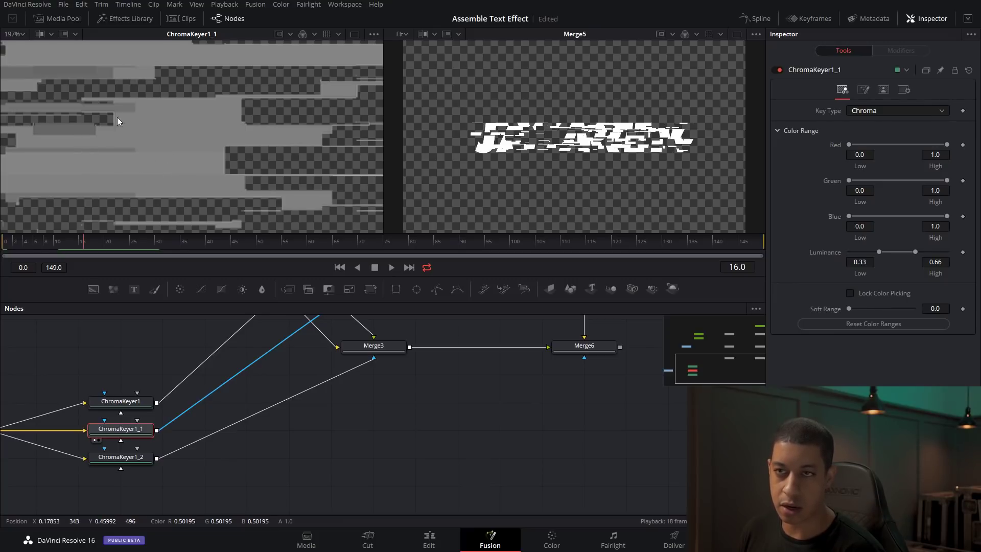
{"action": "scroll", "coordinate": [237, 157], "scroll_direction": "down", "scroll_amount": 6}
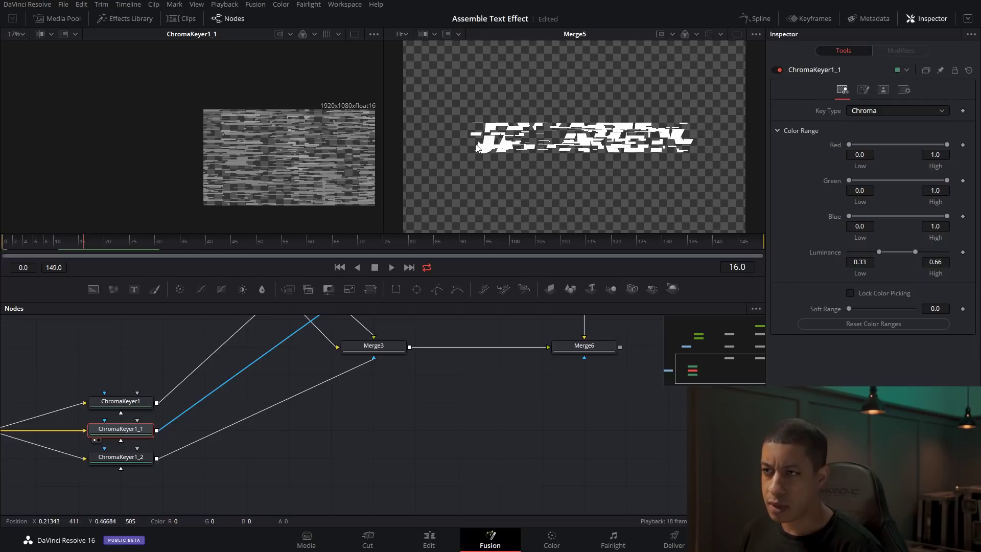
- Keyframe Merge6's Center at X 0.5, Y 0.5 on frames 15 and 25
{"action": "left_click_drag", "start_coordinate": [470, 384], "coordinate": [319, 486]}
{"action": "left_click_drag", "start_coordinate": [486, 418], "coordinate": [405, 440]}
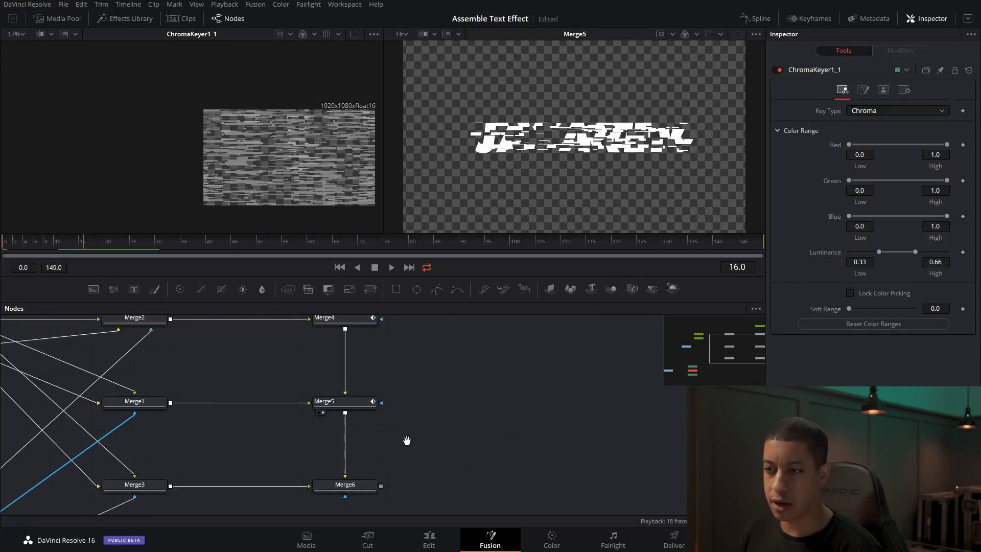
{"action": "left_click", "coordinate": [329, 402]}
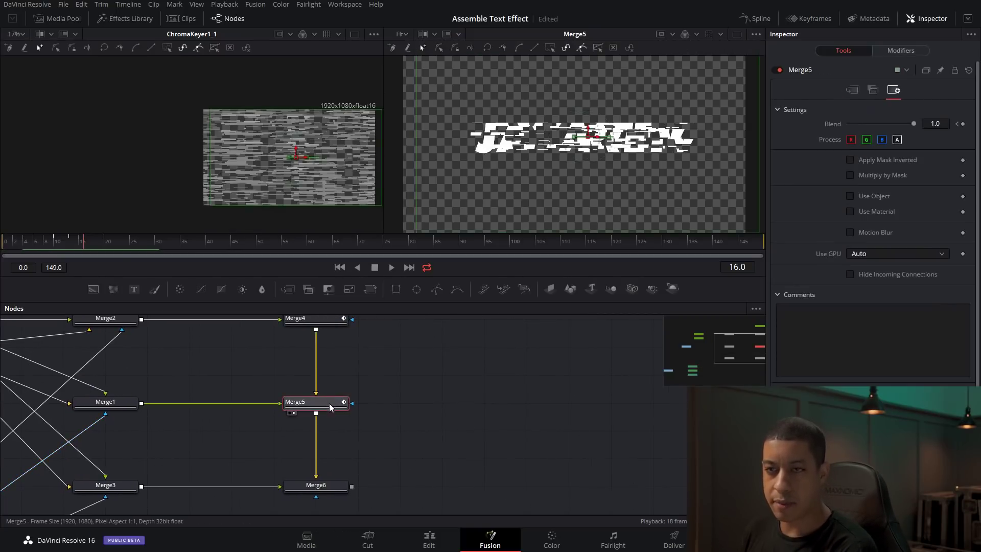
{"action": "left_click", "coordinate": [322, 487]}
{"action": "left_click", "coordinate": [81, 244]}
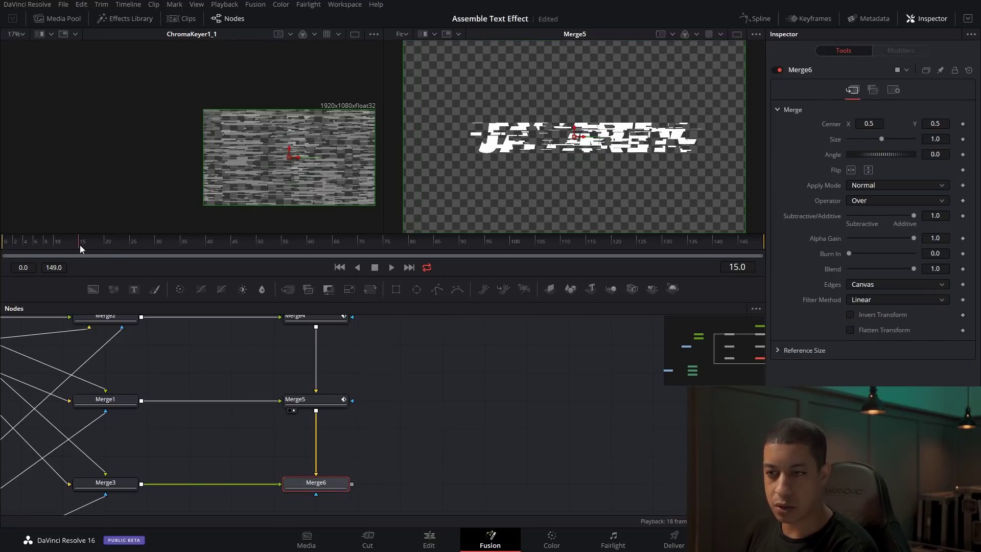
{"action": "left_click", "coordinate": [318, 401]}
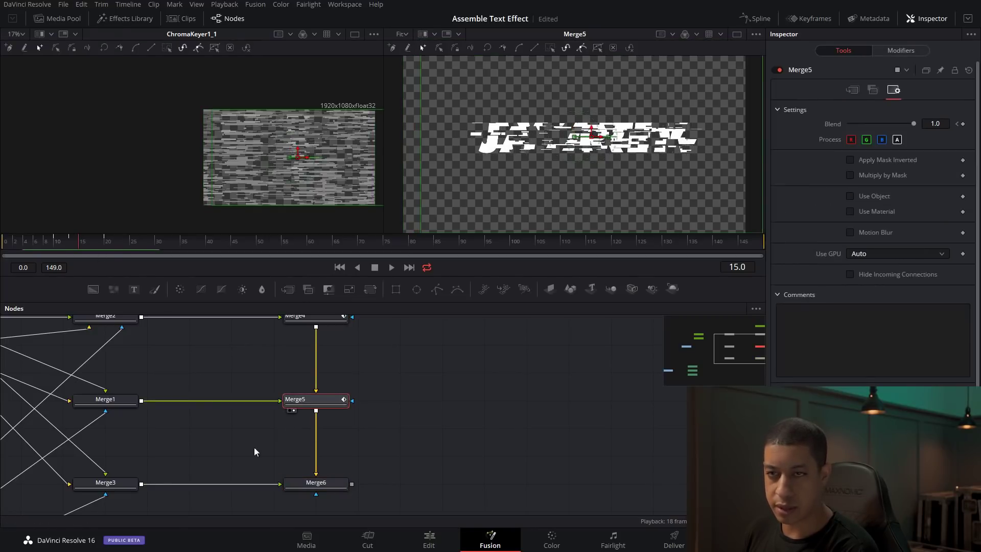
{"action": "left_click", "coordinate": [333, 484]}
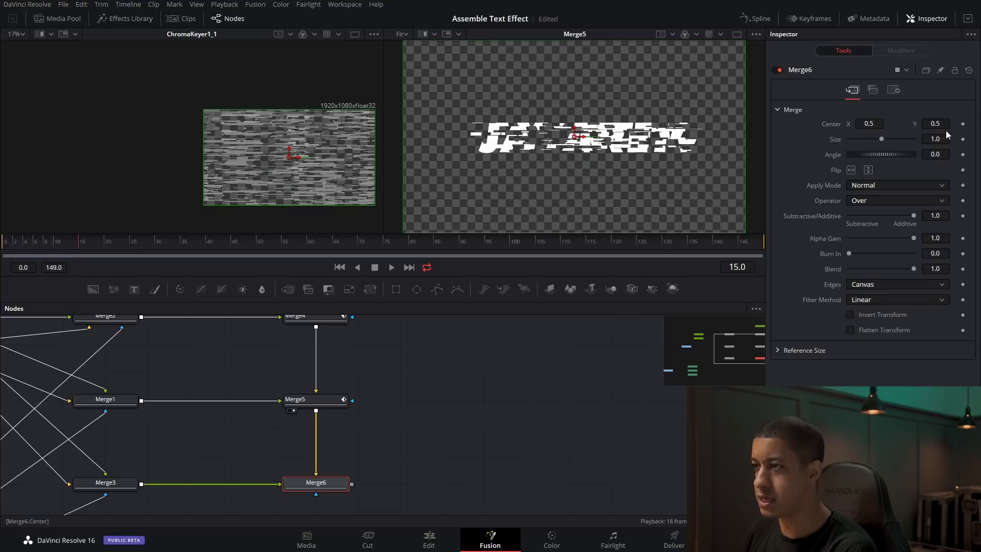
{"action": "left_click", "coordinate": [962, 124]}
{"action": "left_click", "coordinate": [134, 243]}
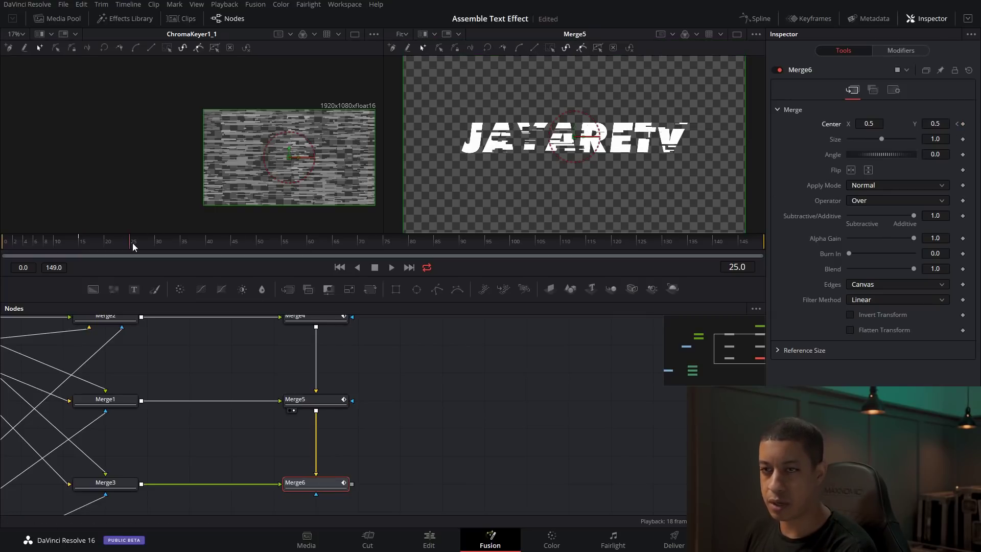
- Return to the frame 15 keyframe and set Merge6's center X to 0.6
{"action": "left_click", "coordinate": [957, 125]}
{"action": "double_click", "coordinate": [883, 124]}
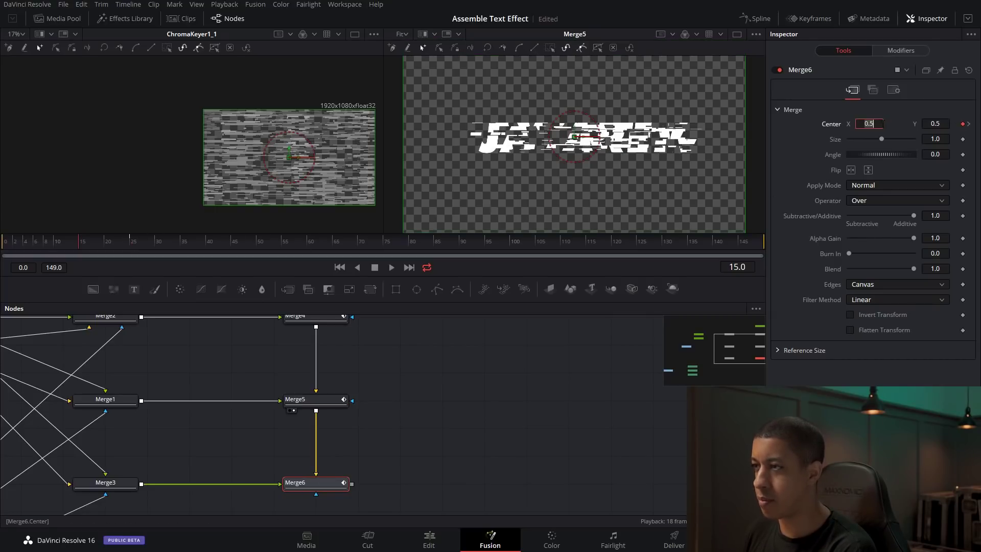
{"action": "type", "text": "0.6"}
{"action": "key", "text": "Tab"}
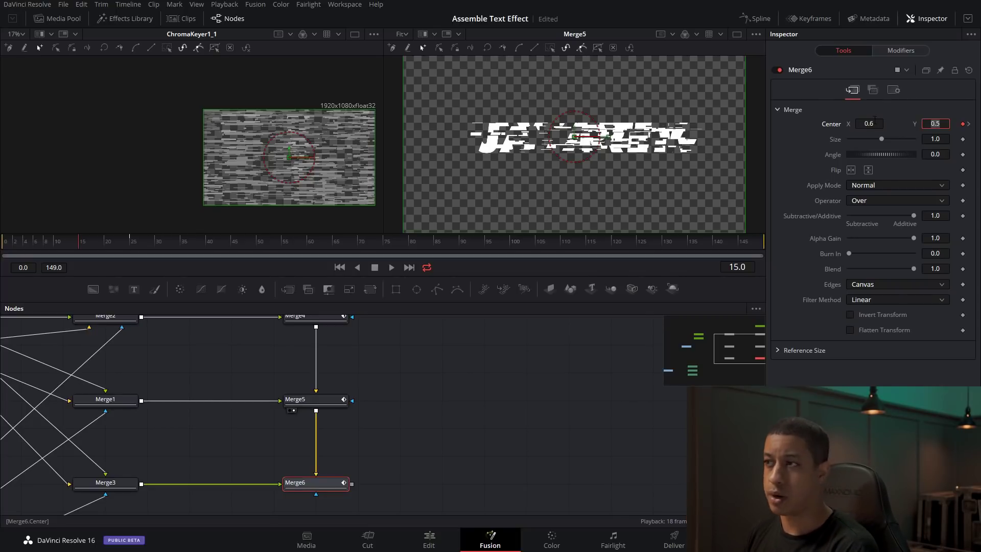
- Keyframe Merge6's Blend at 0.0 on frame 15 and at 1.0 on frame 18
{"action": "left_click", "coordinate": [894, 90]}
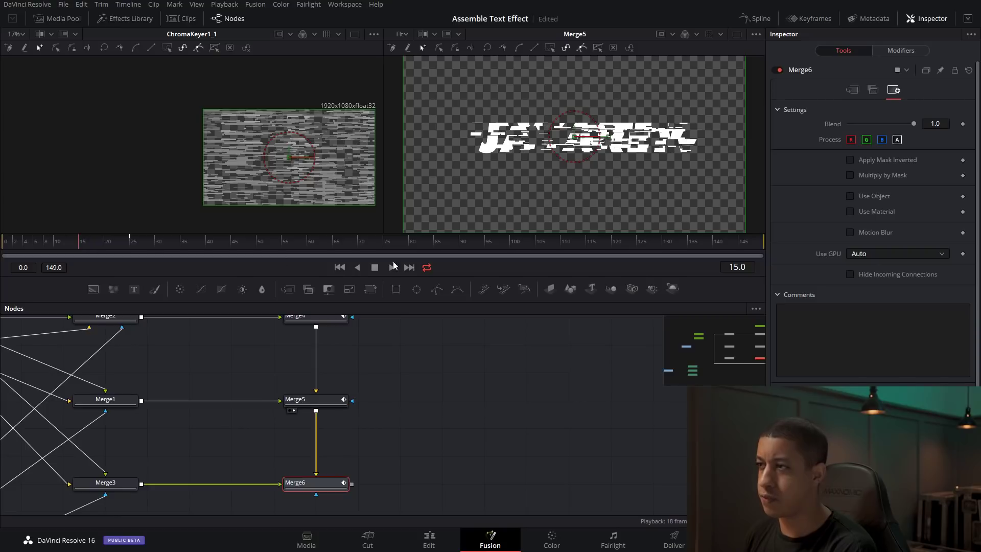
{"action": "left_click_drag", "start_coordinate": [914, 123], "coordinate": [794, 131]}
{"action": "left_click", "coordinate": [963, 124]}
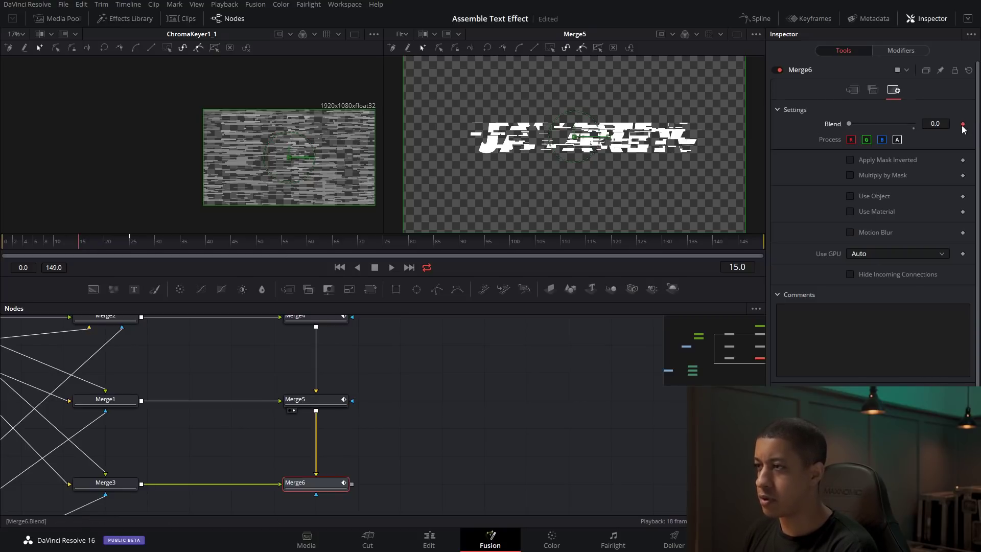
{"action": "key", "text": "Right"}
{"action": "key", "text": "Right"}
{"action": "key", "text": "Right"}
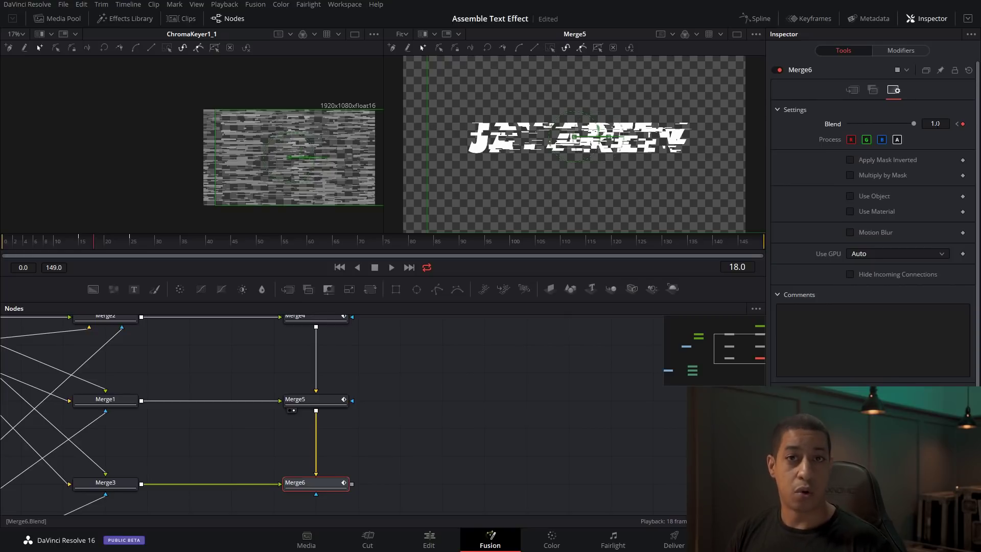
- Add a Background node beside the last merges and set its solid color to bright red
{"action": "key", "text": "ctrl+f"}
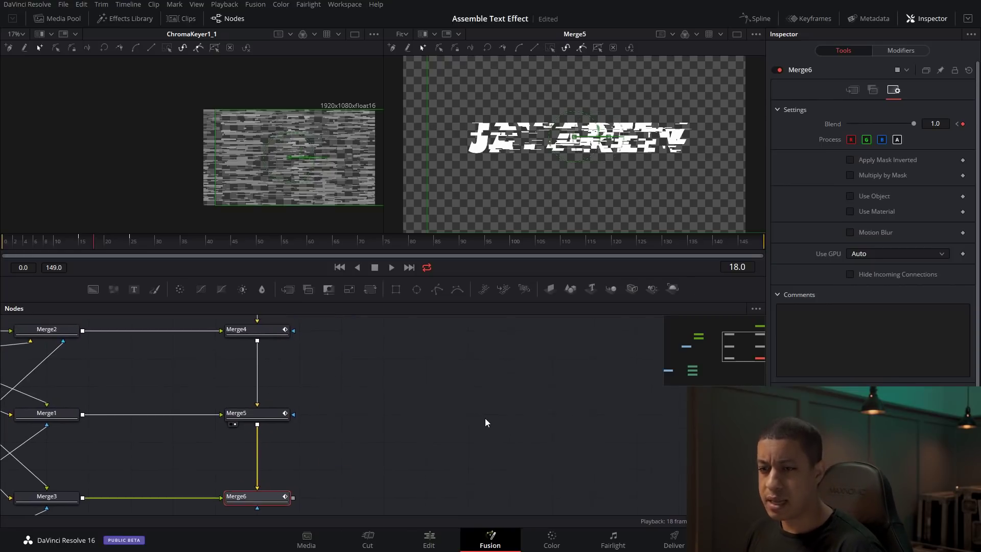
{"action": "left_click_drag", "start_coordinate": [494, 419], "coordinate": [438, 412]}
{"action": "left_click", "coordinate": [451, 417]}
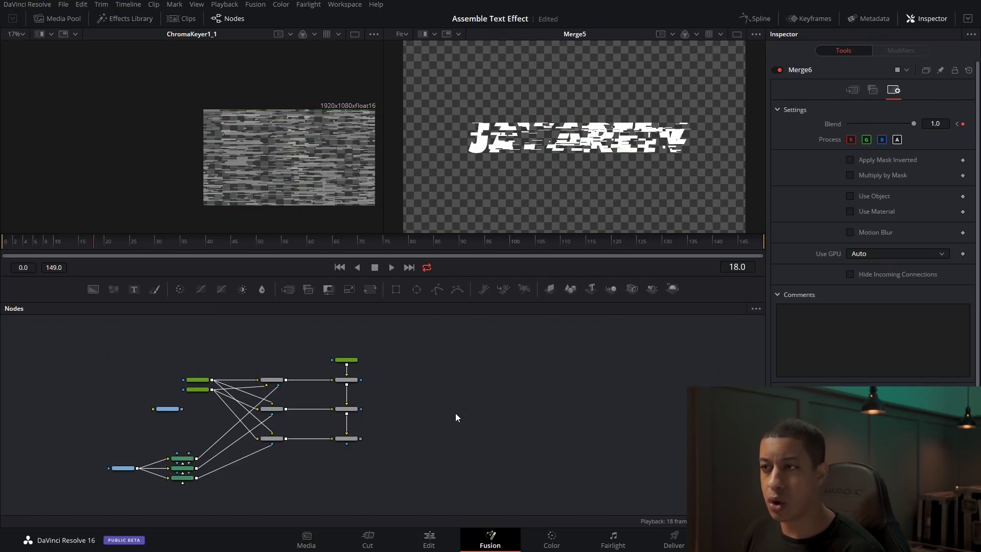
{"action": "left_click_drag", "start_coordinate": [93, 289], "coordinate": [421, 419]}
{"action": "scroll", "coordinate": [398, 429], "scroll_direction": "up", "scroll_amount": 5}
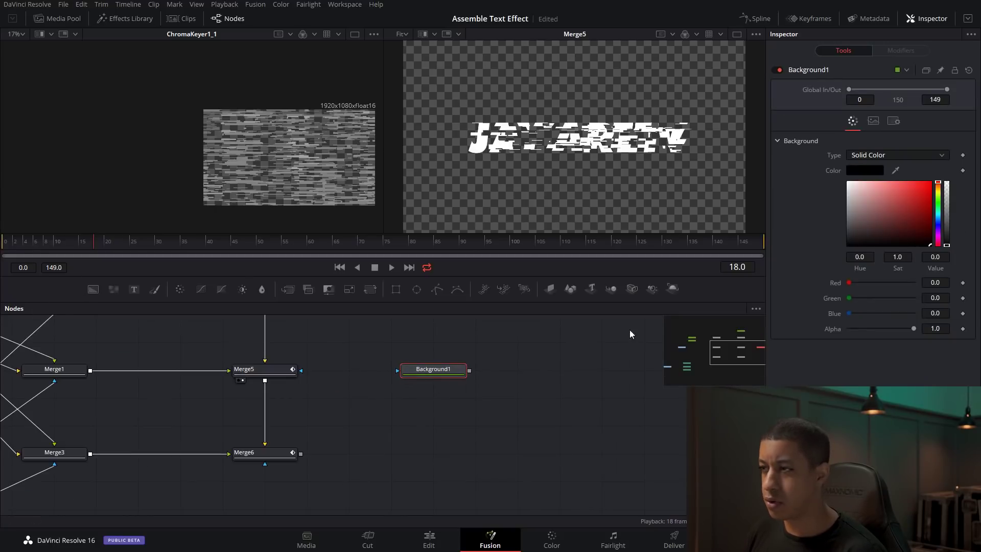
{"action": "left_click_drag", "start_coordinate": [912, 219], "coordinate": [931, 182]}
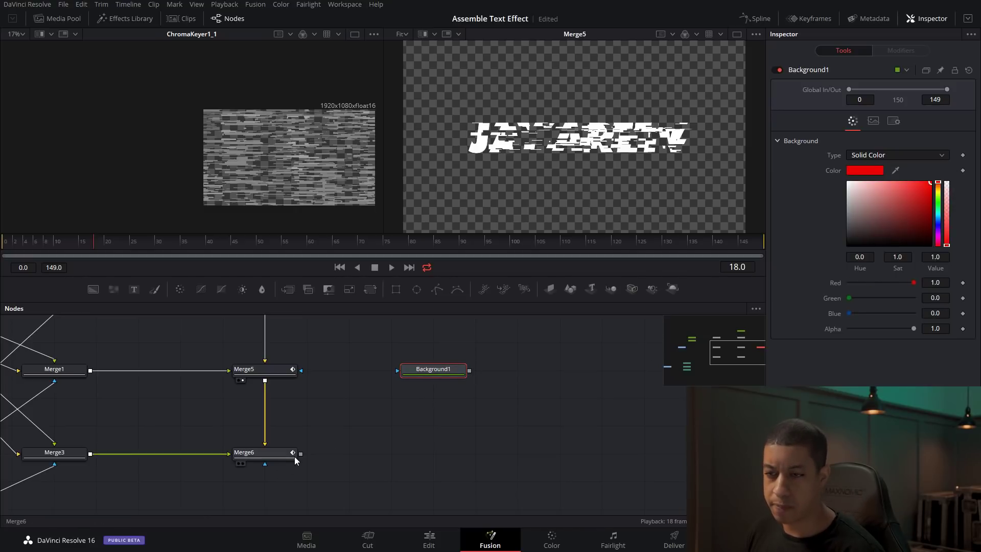
- Merge Merge6's output over the red background and play the composite in the second viewer
{"action": "left_click_drag", "start_coordinate": [301, 454], "coordinate": [470, 370]}
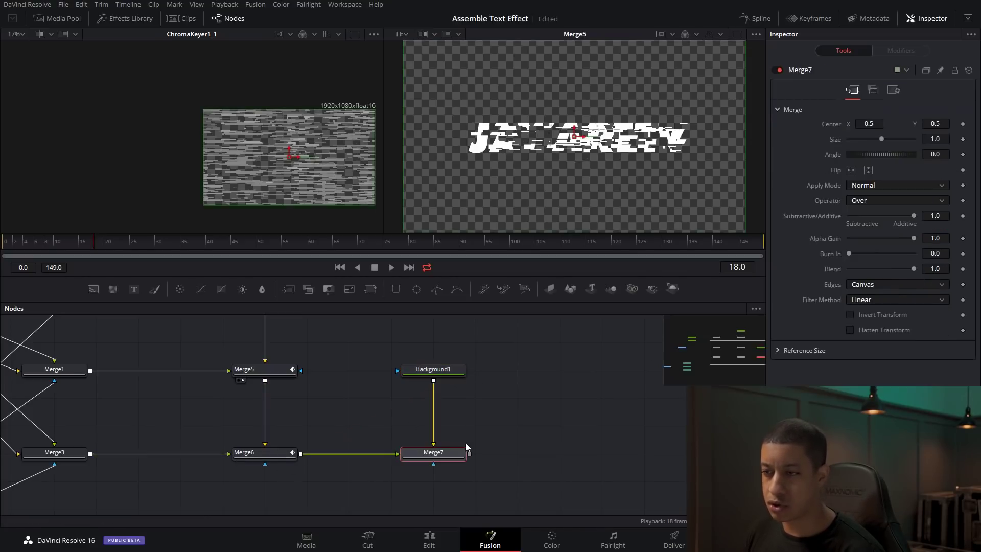
{"action": "key", "text": "2"}
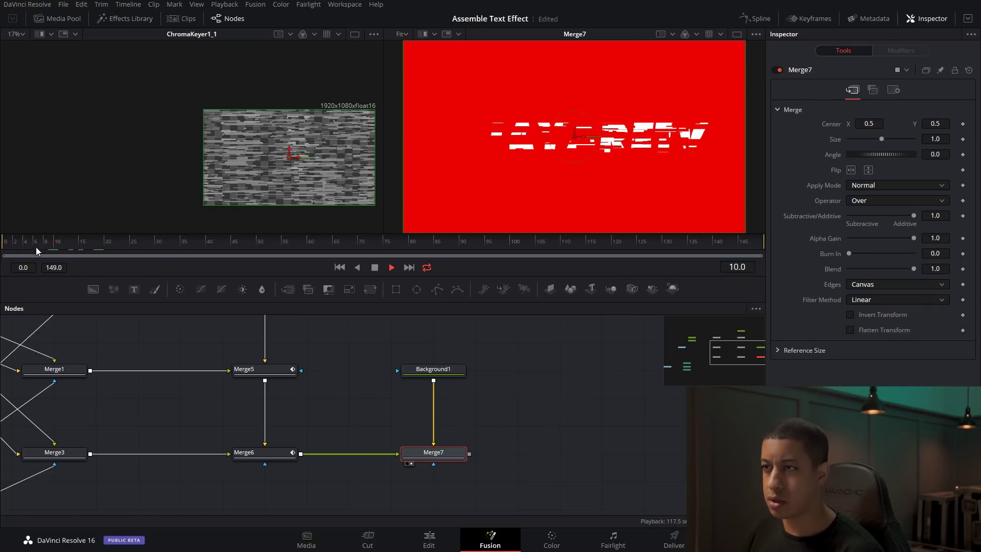
- Change the color of the Text1 node's JAYARETV text to black
{"action": "left_click_drag", "start_coordinate": [210, 408], "coordinate": [387, 439]}
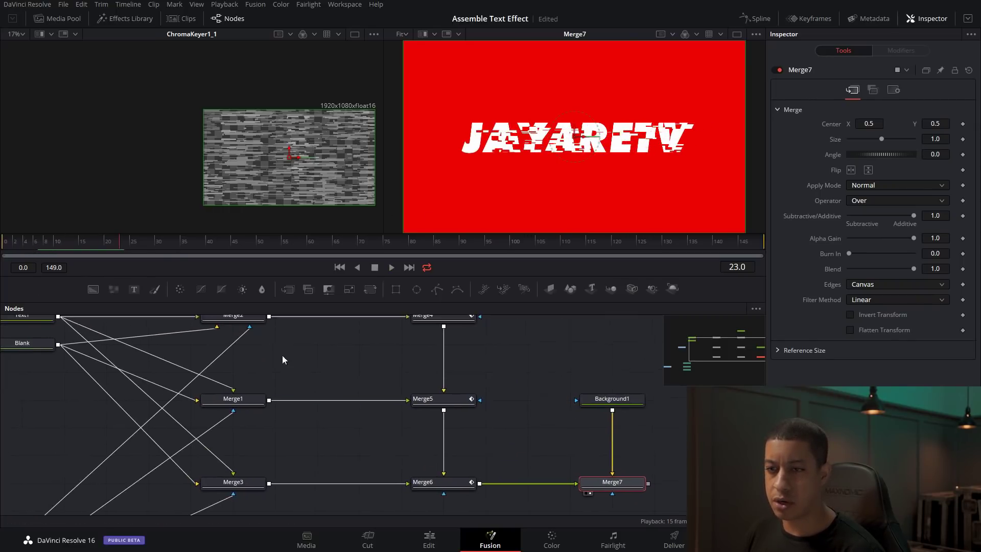
{"action": "left_click_drag", "start_coordinate": [282, 355], "coordinate": [412, 429]}
{"action": "left_click", "coordinate": [151, 388]}
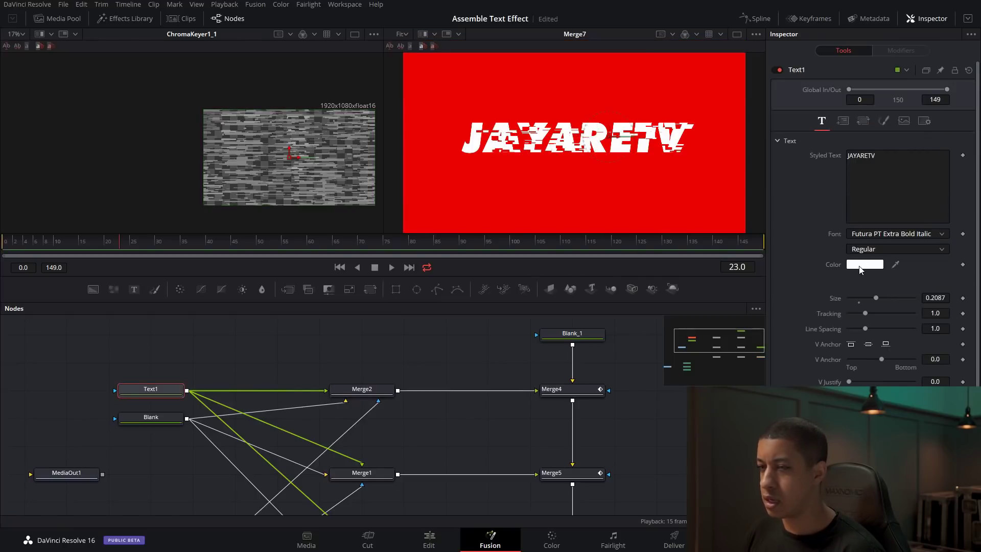
{"action": "left_click", "coordinate": [863, 265]}
{"action": "left_click_drag", "start_coordinate": [601, 216], "coordinate": [624, 341]}
{"action": "left_click", "coordinate": [617, 369]}
- Play back the black text assembling over red several times from about frame 7
{"action": "left_click_drag", "start_coordinate": [472, 395], "coordinate": [436, 386]}
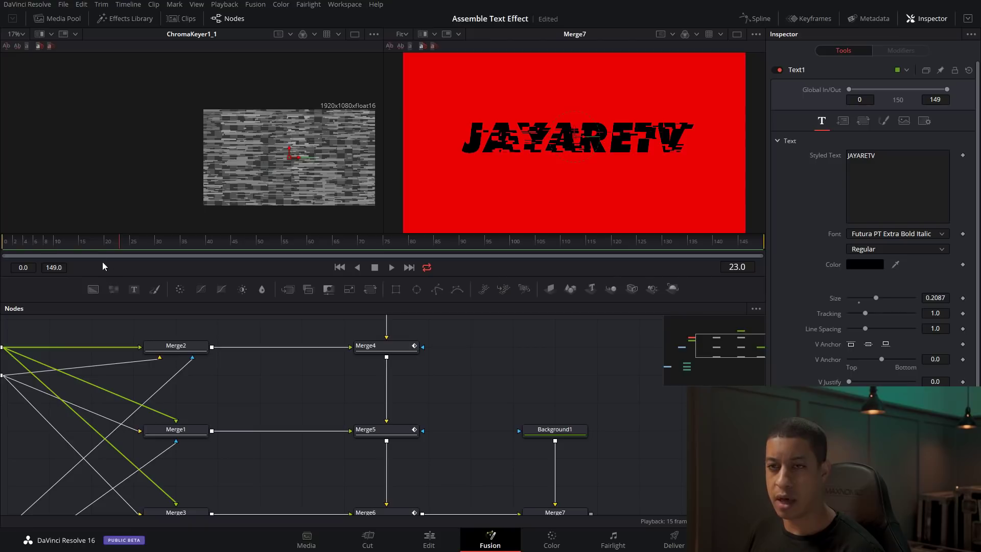
{"action": "key", "text": "space"}
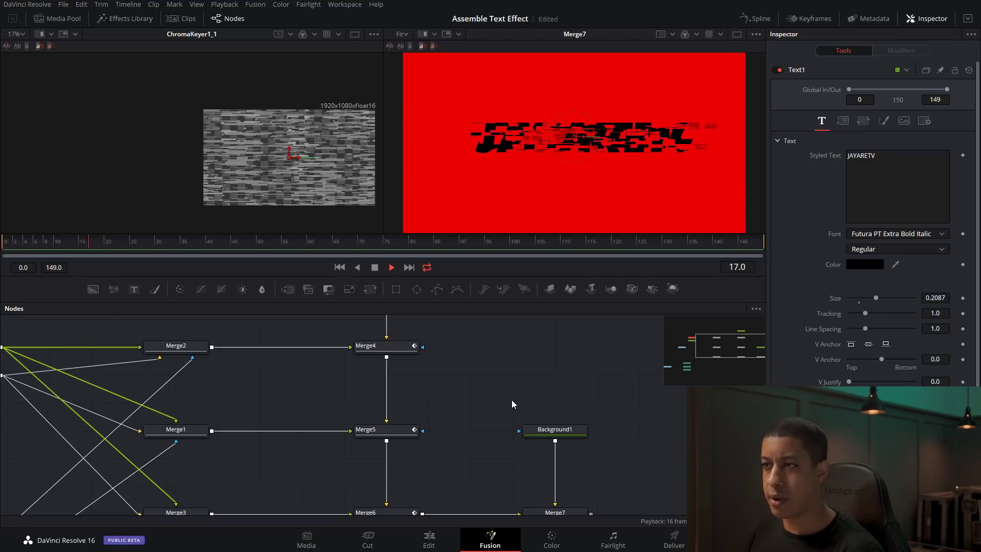
{"action": "key", "text": "space"}
{"action": "left_click_drag", "start_coordinate": [550, 396], "coordinate": [490, 372]}
{"action": "mouse_move", "coordinate": [37, 243]}
{"action": "left_mouse_down"}
{"action": "mouse_move", "coordinate": [120, 256]}
{"action": "mouse_move", "coordinate": [32, 258]}
{"action": "left_mouse_up"}
{"action": "key", "text": "space"}
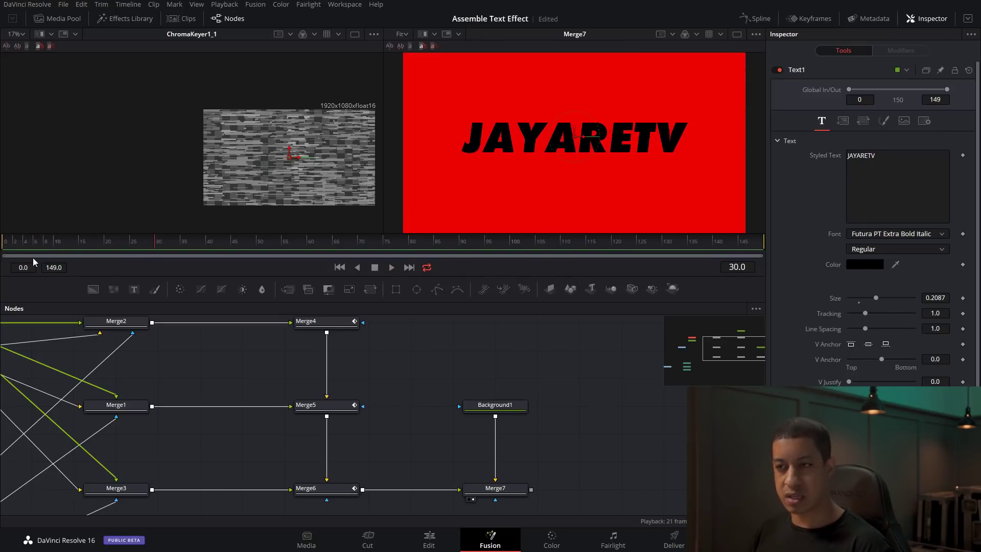
{"action": "left_click", "coordinate": [38, 244]}
{"action": "key", "text": "space"}
{"action": "key", "text": "space"}
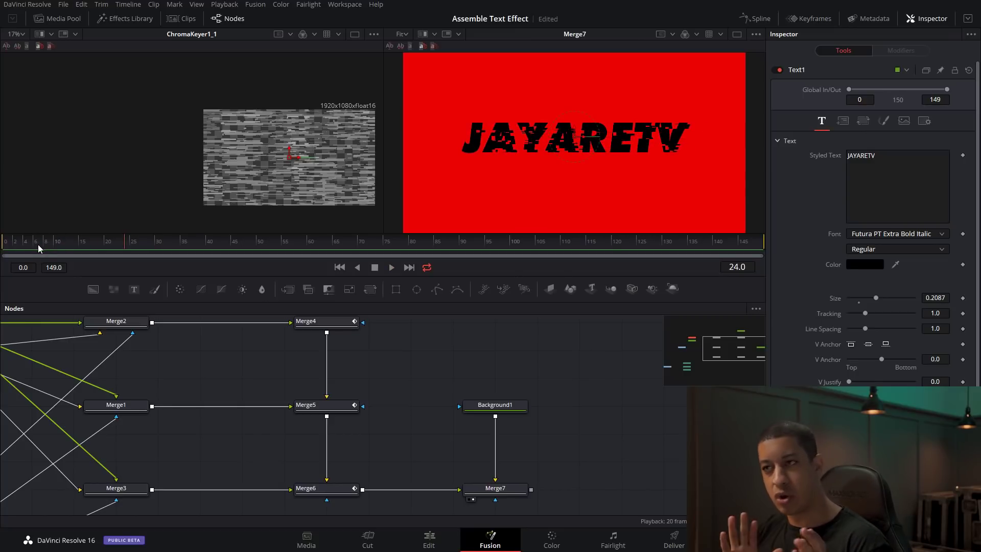
- Select Merge4, Merge5 and Merge6 together and open the Spline editor with a wider work area
{"action": "scroll", "coordinate": [364, 447], "scroll_direction": "down", "scroll_amount": 3}
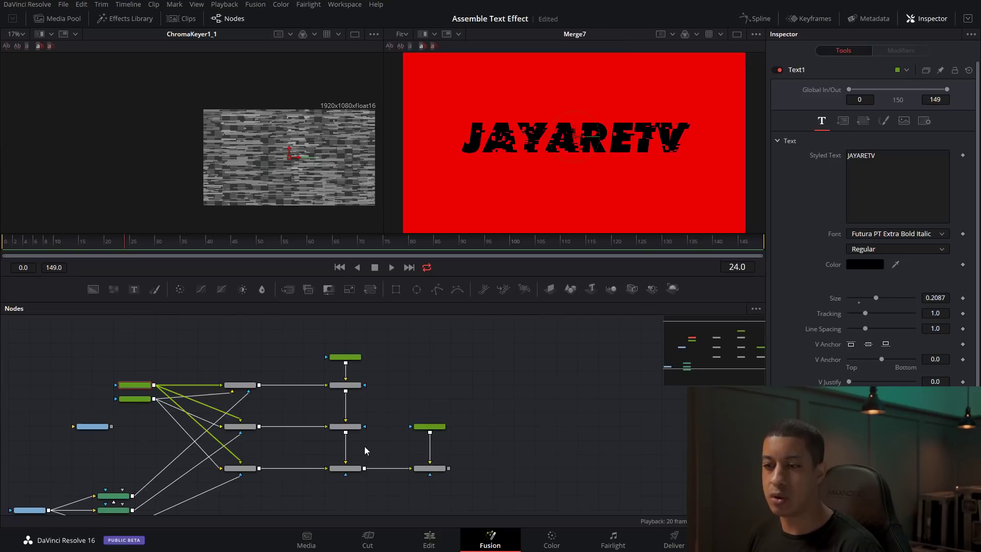
{"action": "left_click_drag", "start_coordinate": [365, 490], "coordinate": [336, 387]}
{"action": "scroll", "coordinate": [338, 387], "scroll_direction": "up", "scroll_amount": 3}
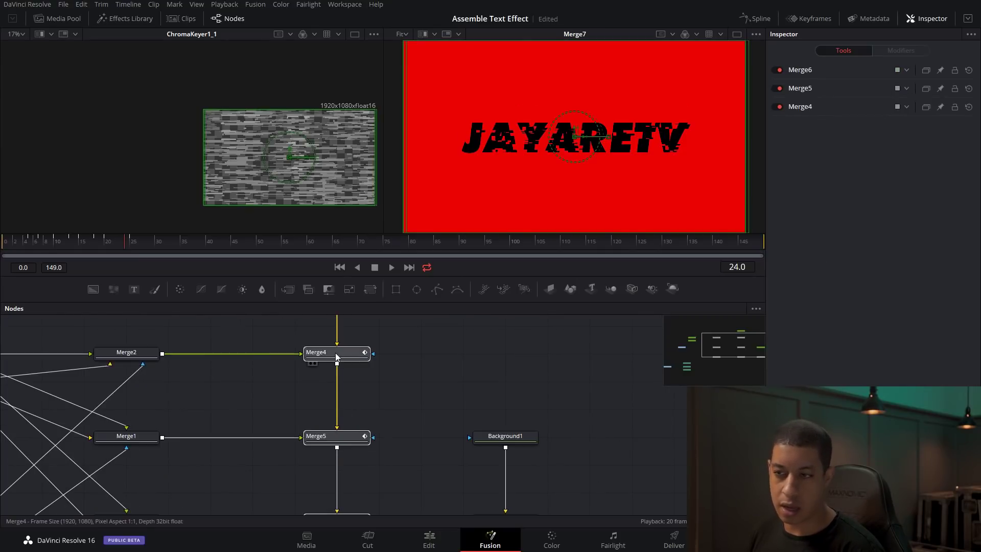
{"action": "left_click_drag", "start_coordinate": [385, 436], "coordinate": [398, 419]}
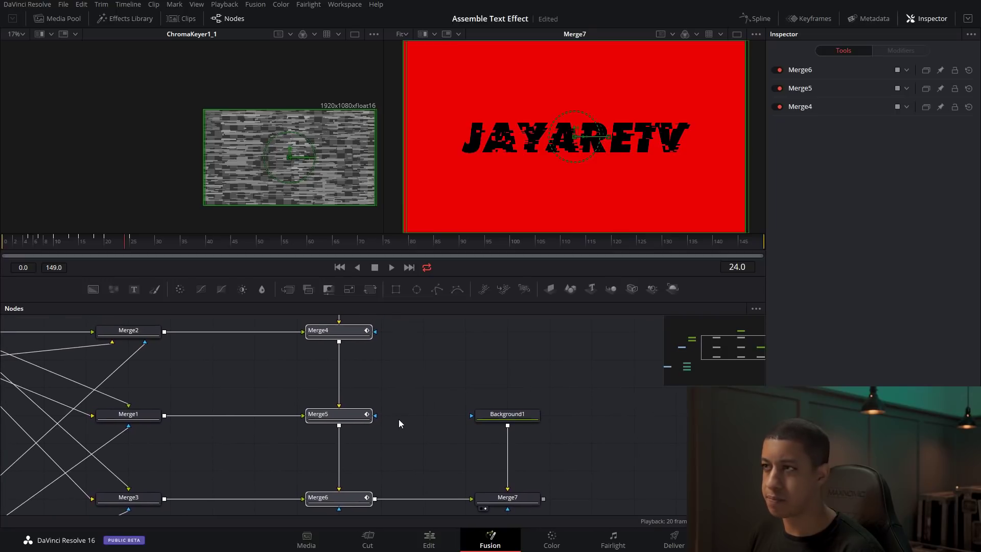
{"action": "left_click", "coordinate": [765, 20]}
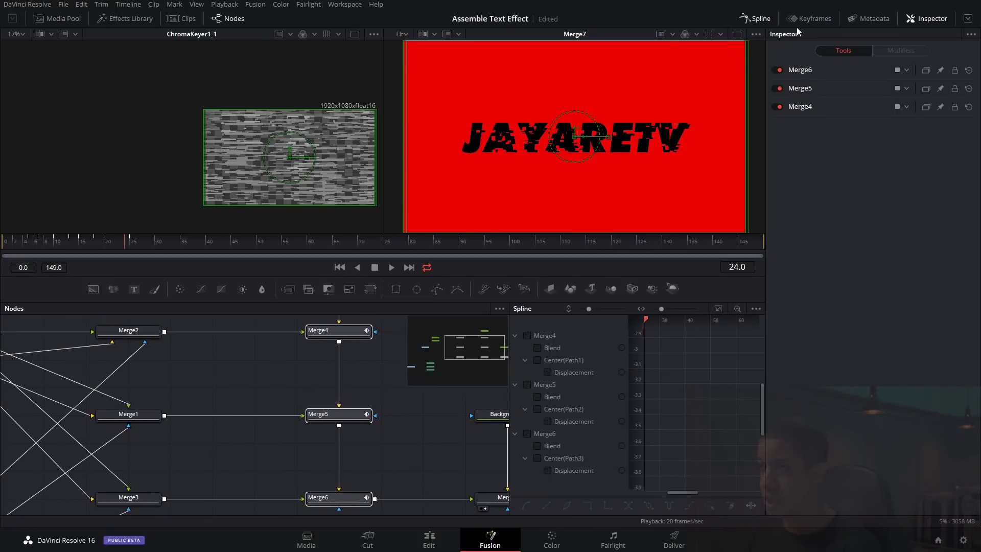
{"action": "left_click", "coordinate": [969, 19]}
{"action": "left_click_drag", "start_coordinate": [652, 426], "coordinate": [493, 352]}
- Display the Blend and Displacement curves of Merge4, Merge5 and Merge6, showing only selected tools, and fit them in the Spline editor
{"action": "left_click", "coordinate": [514, 336]}
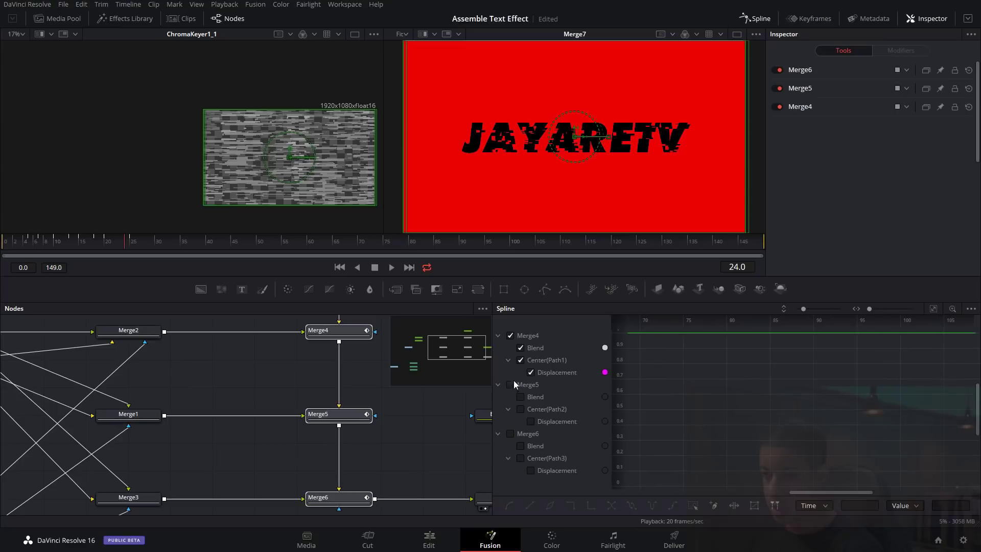
{"action": "left_click", "coordinate": [511, 385]}
{"action": "left_click", "coordinate": [512, 434]}
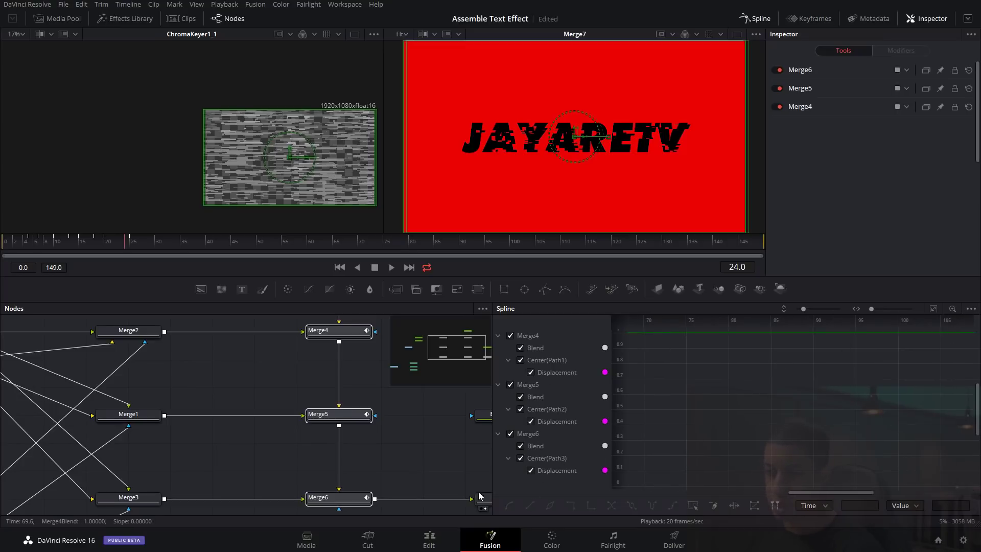
{"action": "left_click", "coordinate": [971, 309]}
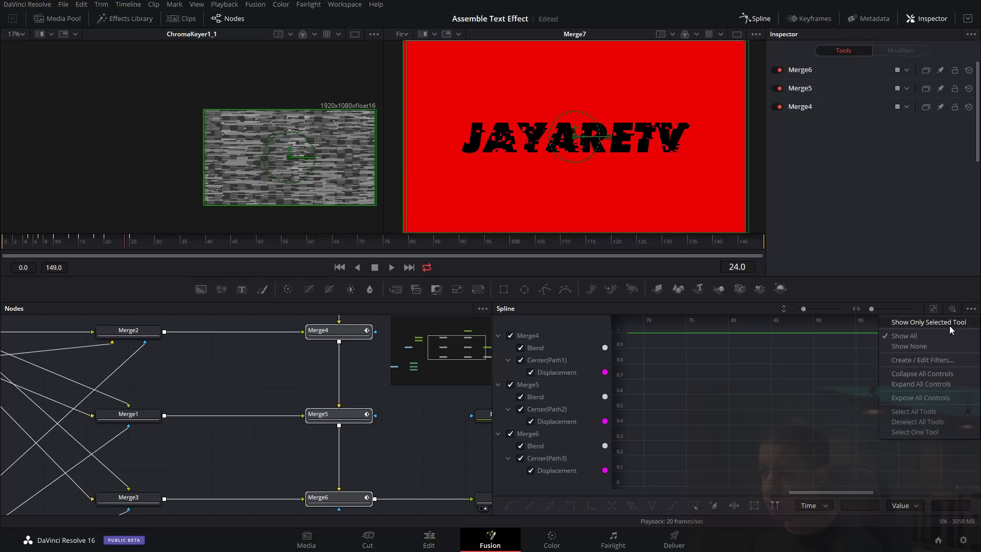
{"action": "left_click", "coordinate": [921, 322]}
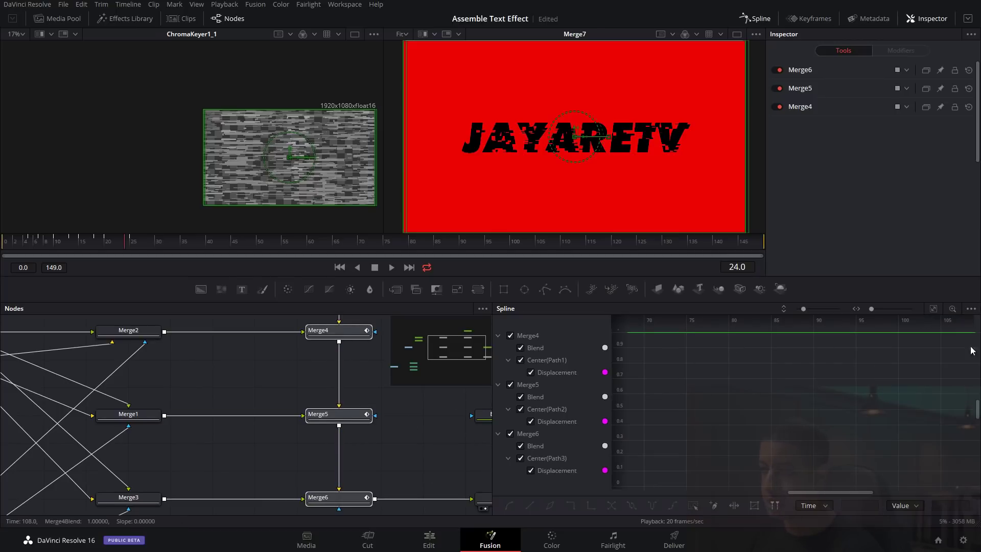
{"action": "left_click", "coordinate": [934, 310]}
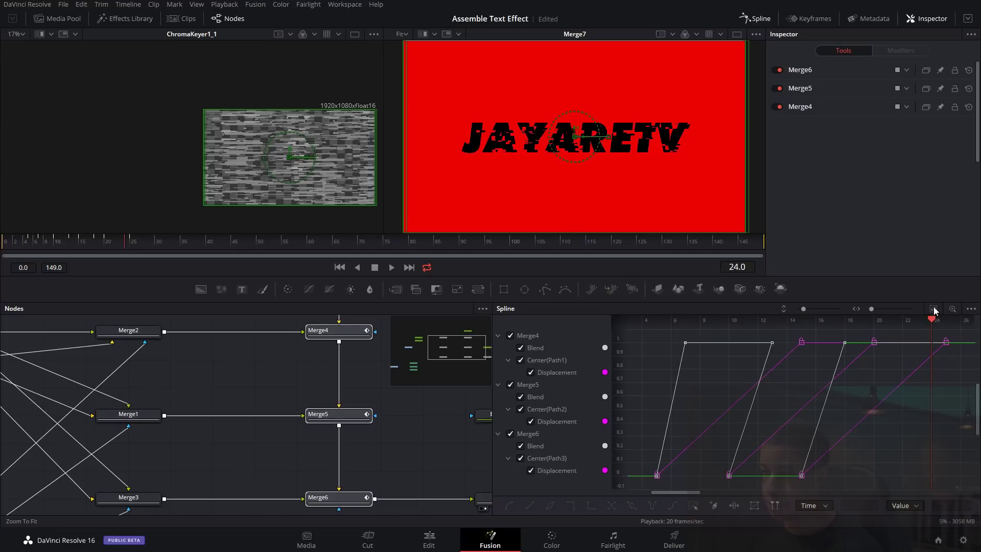
- Hide the Blend curves of Merge4, Merge5 and Merge6 and smooth the final keyframes of their three Displacement curves
{"action": "left_click", "coordinate": [521, 348]}
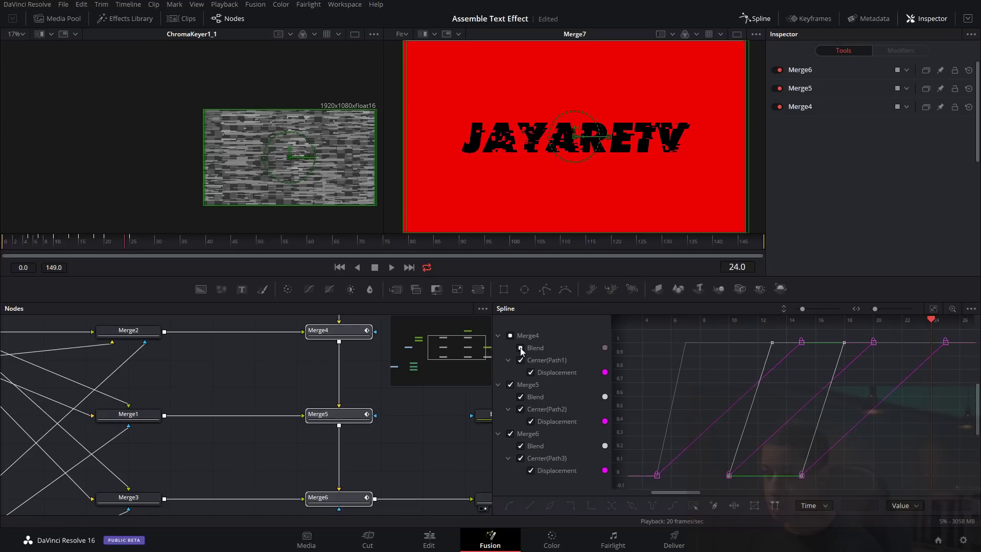
{"action": "left_click", "coordinate": [520, 397]}
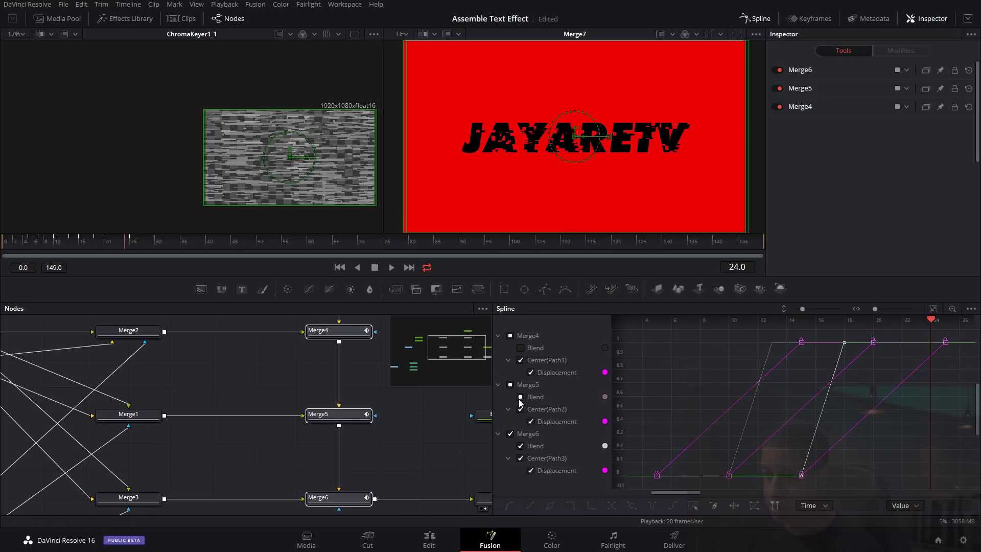
{"action": "left_click", "coordinate": [521, 447]}
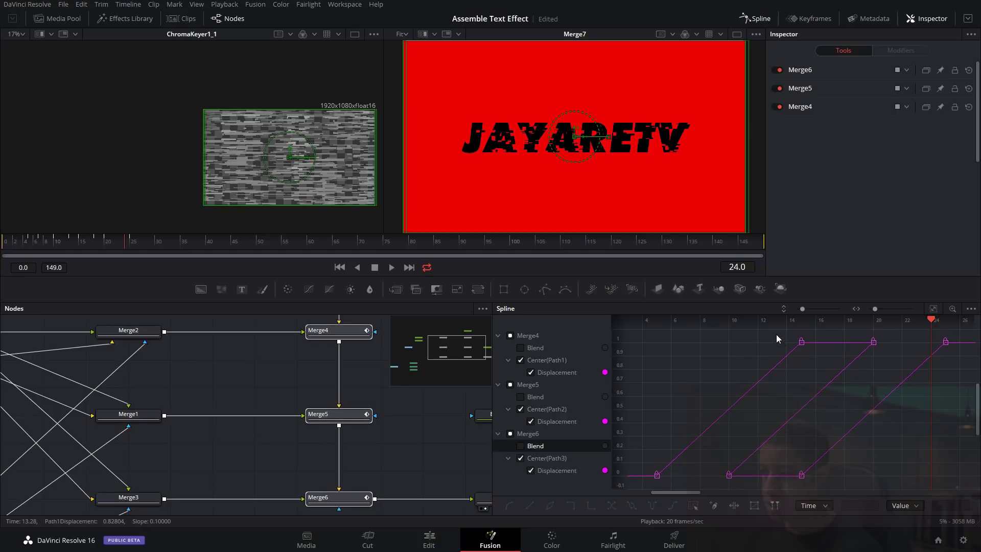
{"action": "left_click_drag", "start_coordinate": [888, 352], "coordinate": [964, 357]}
{"action": "key", "text": "shift+s"}
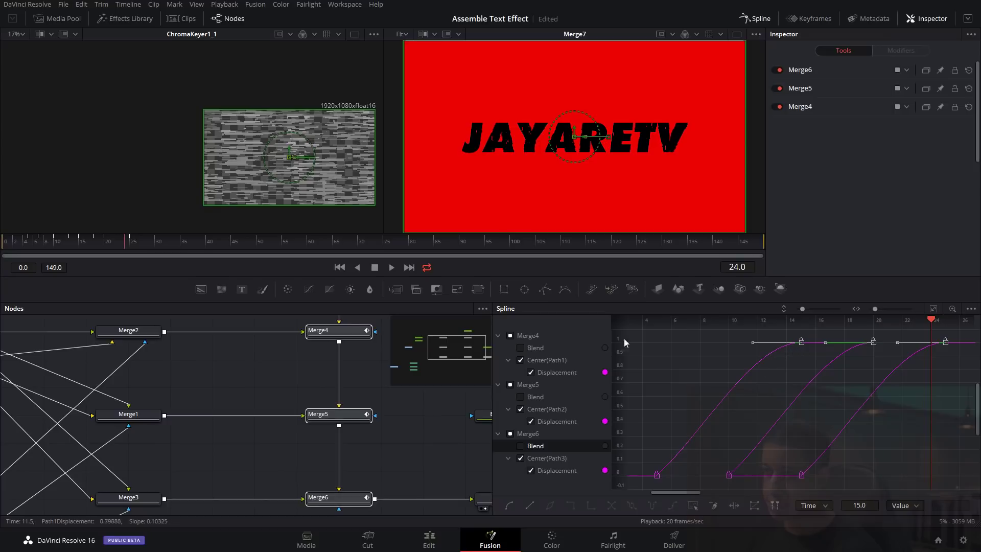
- Deselect the nodes and play back the eased text assembly several times from the first few frames
{"action": "left_click", "coordinate": [218, 463]}
{"action": "left_click", "coordinate": [18, 246]}
{"action": "key", "text": "space"}
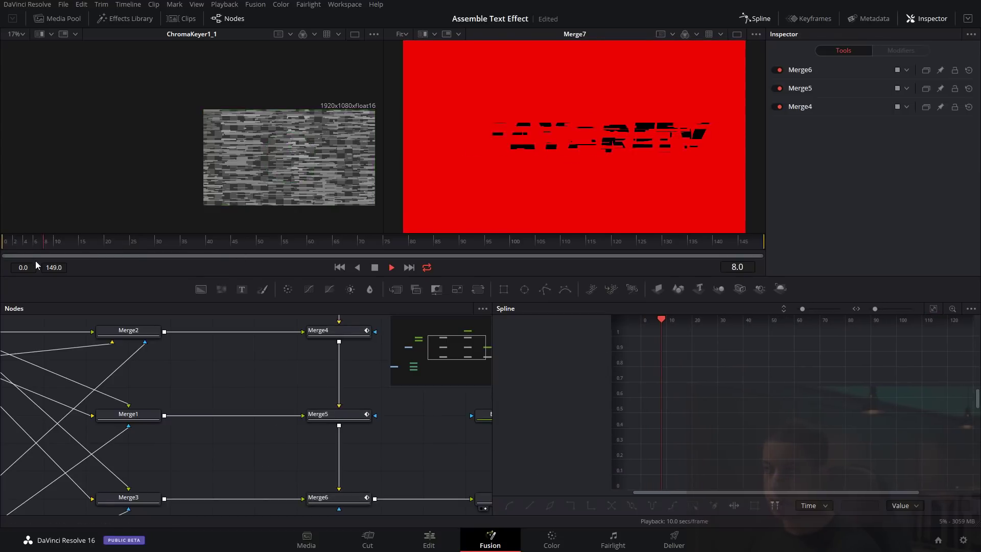
{"action": "left_click", "coordinate": [44, 241]}
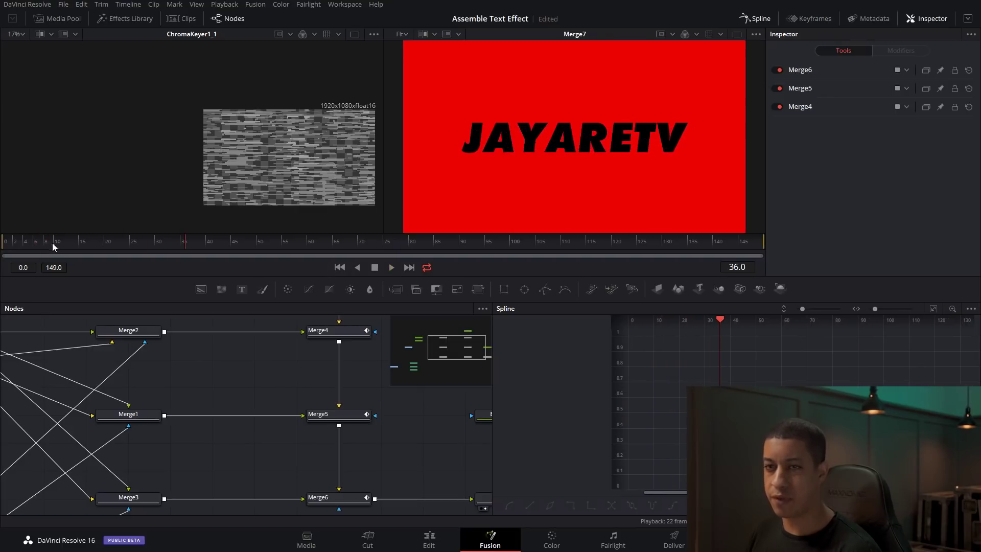
{"action": "key", "text": "space"}
{"action": "left_click", "coordinate": [18, 246]}
{"action": "key", "text": "space"}
{"action": "key", "text": "space"}
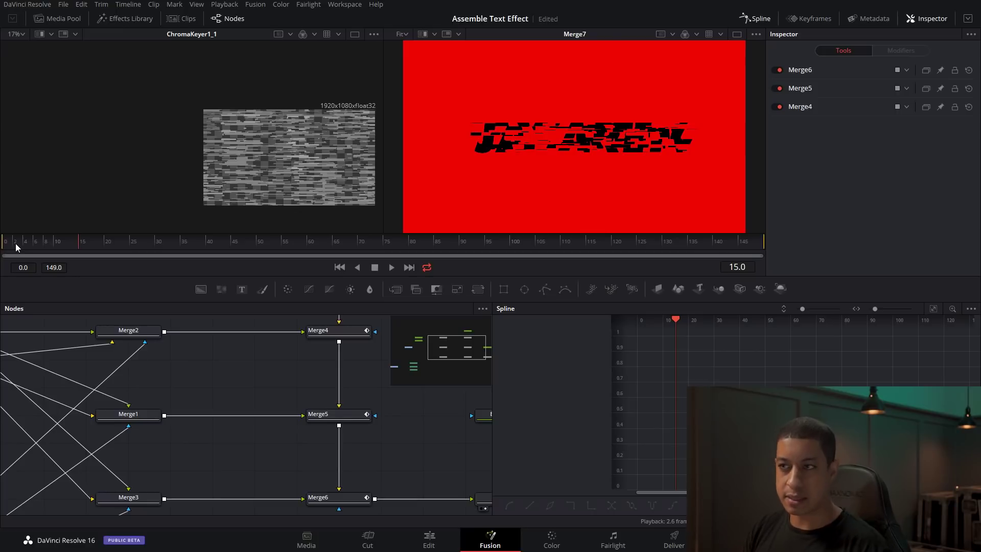
{"action": "key", "text": "space"}
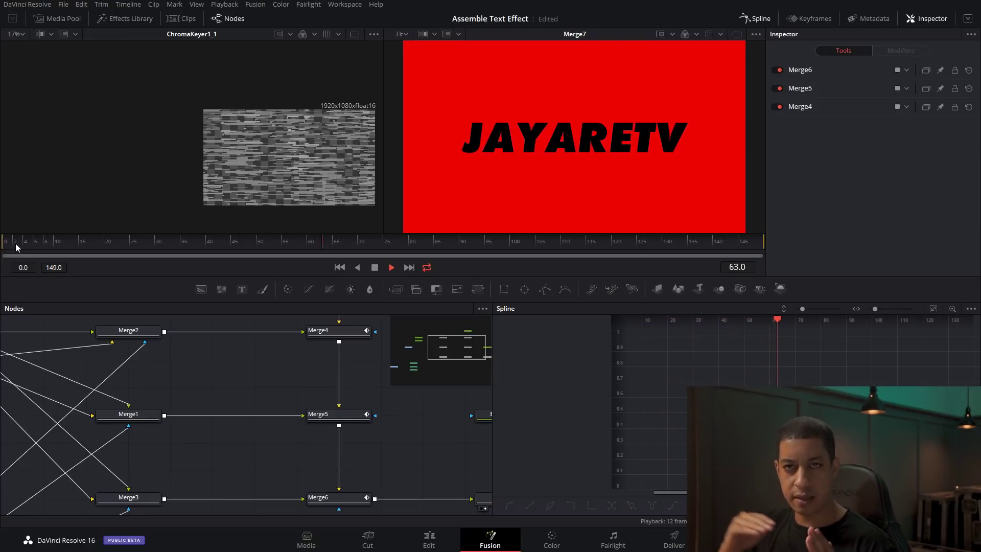
{"action": "left_click_drag", "start_coordinate": [64, 241], "coordinate": [35, 246]}
{"action": "key", "text": "space"}
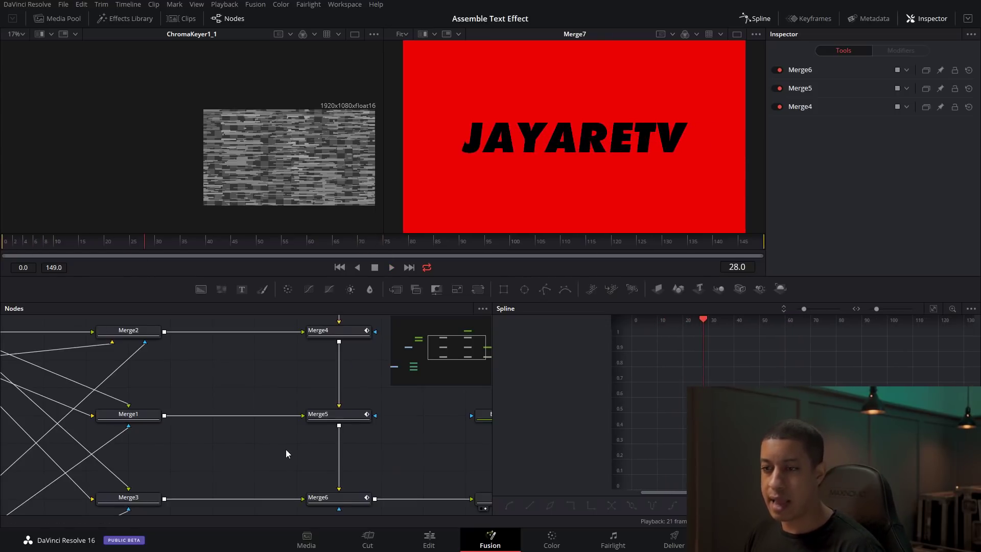
- Connect Merge7's output to MediaOut1 and check the composition on the Edit page
{"action": "scroll", "coordinate": [286, 449], "scroll_direction": "down", "scroll_amount": 8}
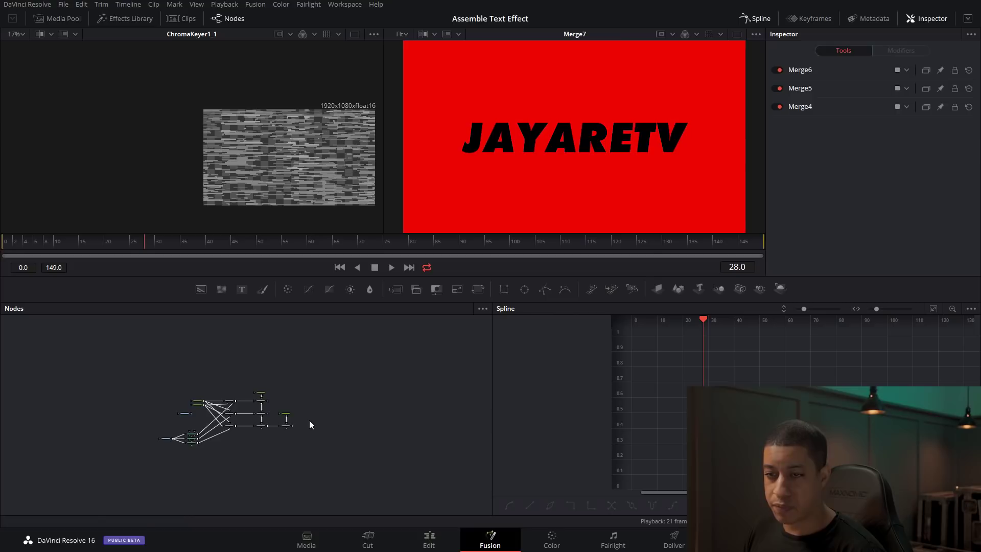
{"action": "scroll", "coordinate": [238, 417], "scroll_direction": "up", "scroll_amount": 6}
{"action": "left_click_drag", "start_coordinate": [161, 436], "coordinate": [284, 429]}
{"action": "left_click_drag", "start_coordinate": [149, 398], "coordinate": [413, 401]}
{"action": "left_click_drag", "start_coordinate": [409, 450], "coordinate": [344, 468]}
{"action": "left_click_drag", "start_coordinate": [285, 416], "coordinate": [342, 415]}
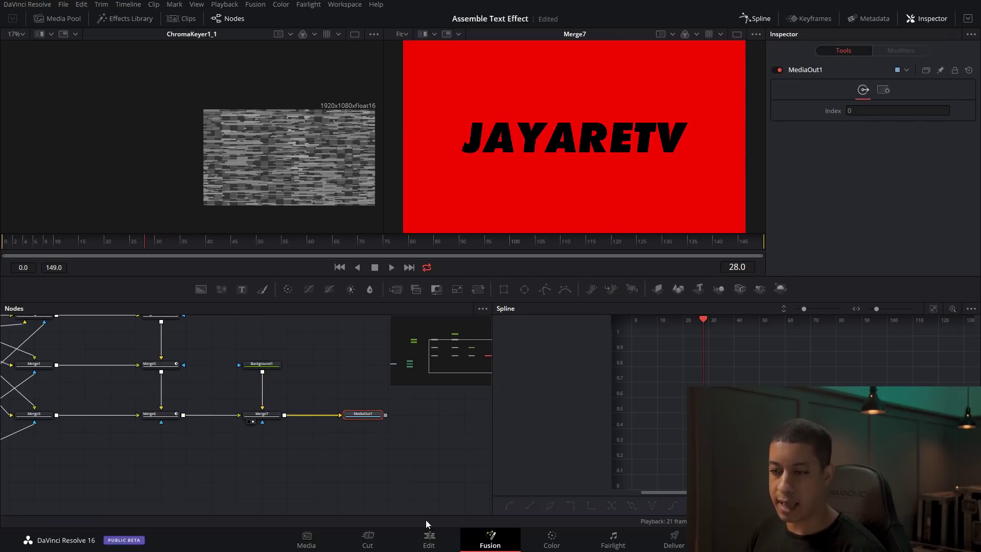
{"action": "left_click", "coordinate": [437, 544]}
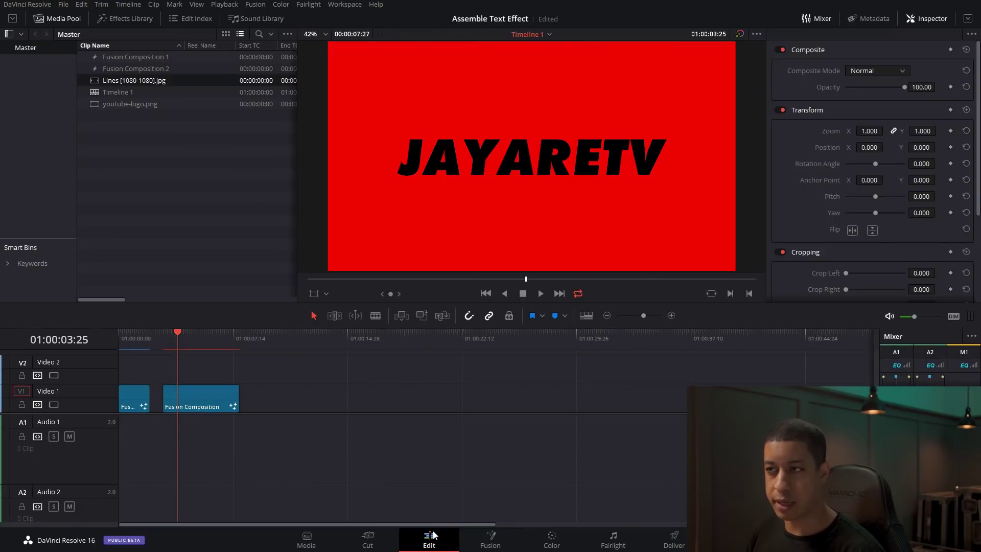
- Return to the Fusion composition and change the Text1 node's styled text to JAYARETV.COM
{"action": "left_click", "coordinate": [498, 547]}
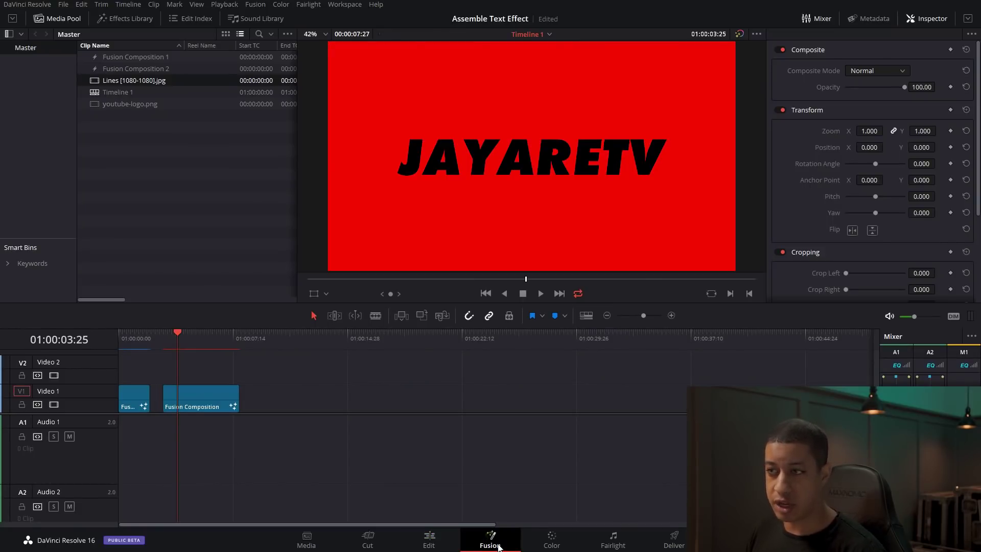
{"action": "left_click_drag", "start_coordinate": [230, 464], "coordinate": [527, 471]}
{"action": "left_click_drag", "start_coordinate": [199, 332], "coordinate": [194, 392]}
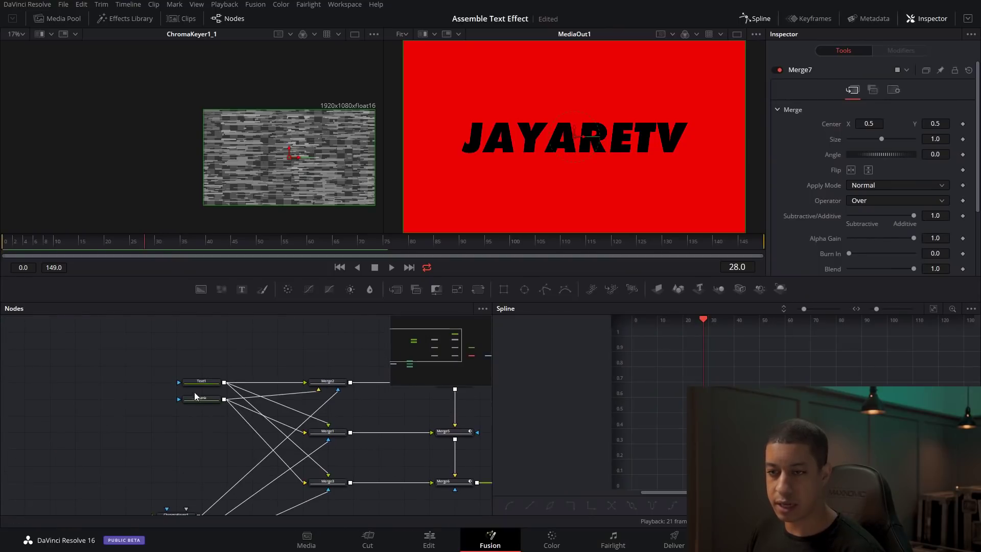
{"action": "left_click", "coordinate": [203, 381]}
{"action": "left_click", "coordinate": [900, 160]}
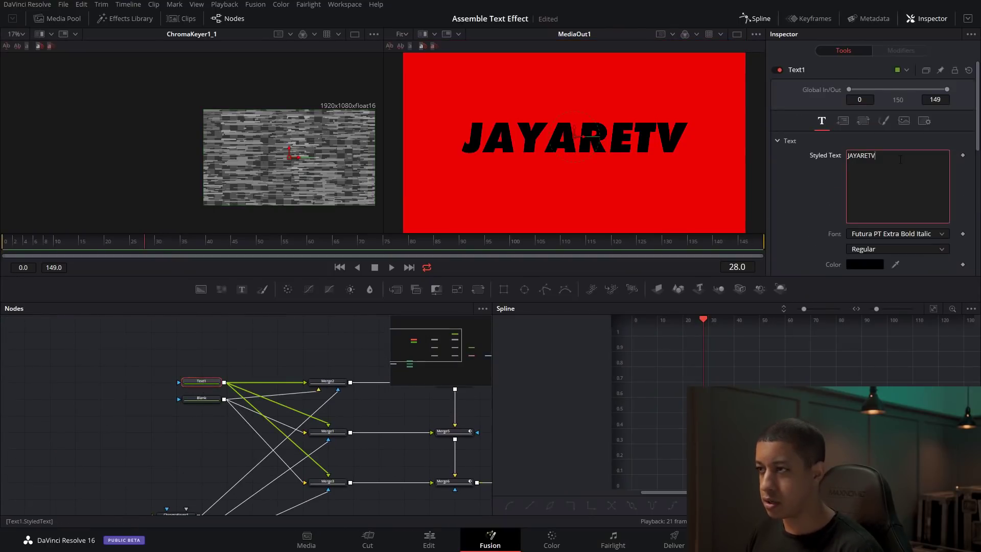
{"action": "type", "text": ".COM"}
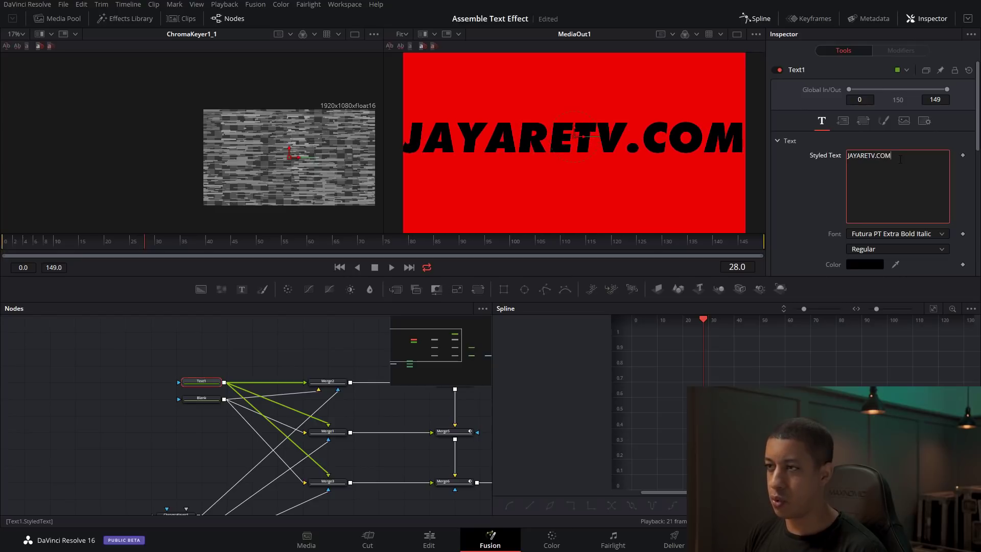
- Scrub back to frame 14 and play the JAYARETV.COM text assembling
{"action": "left_click", "coordinate": [79, 245]}
{"action": "mouse_move", "coordinate": [79, 244]}
{"action": "left_mouse_down"}
{"action": "mouse_move", "coordinate": [64, 243]}
{"action": "mouse_move", "coordinate": [74, 246]}
{"action": "left_mouse_up"}
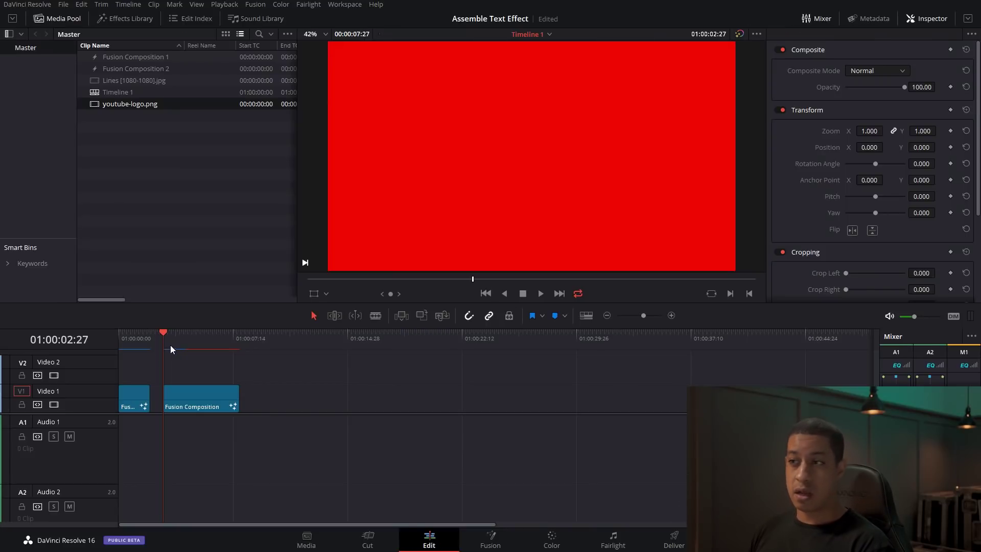
{"action": "key", "text": "space"}
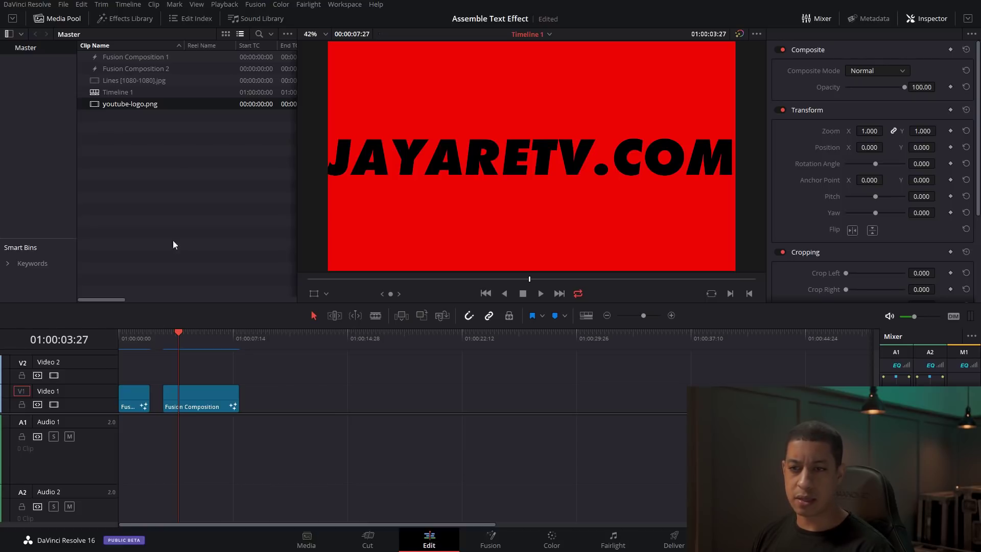
- Play the first Fusion clip on the Edit timeline, then open its composition in Fusion
{"action": "left_click_drag", "start_coordinate": [132, 342], "coordinate": [112, 342]}
{"action": "key", "text": "space"}
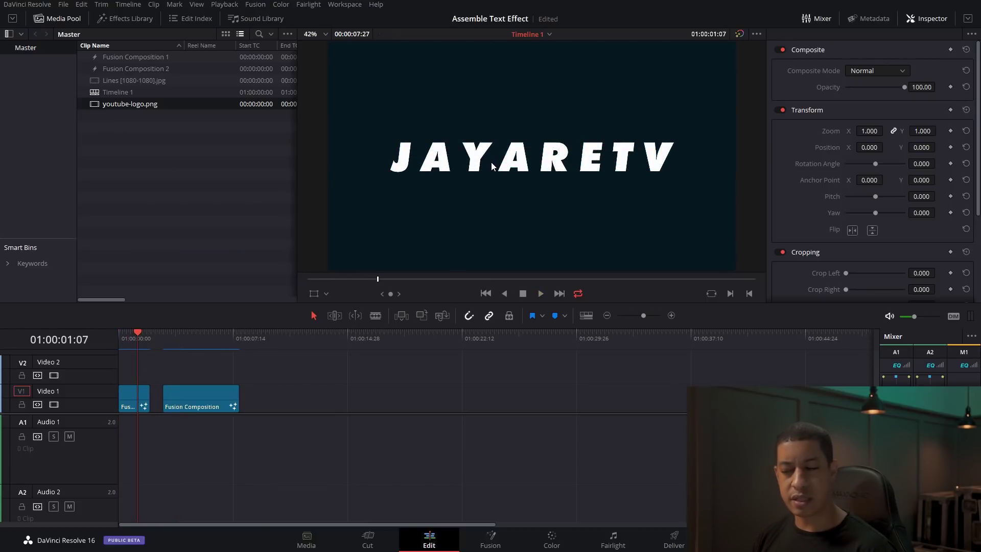
{"action": "left_click", "coordinate": [503, 549]}
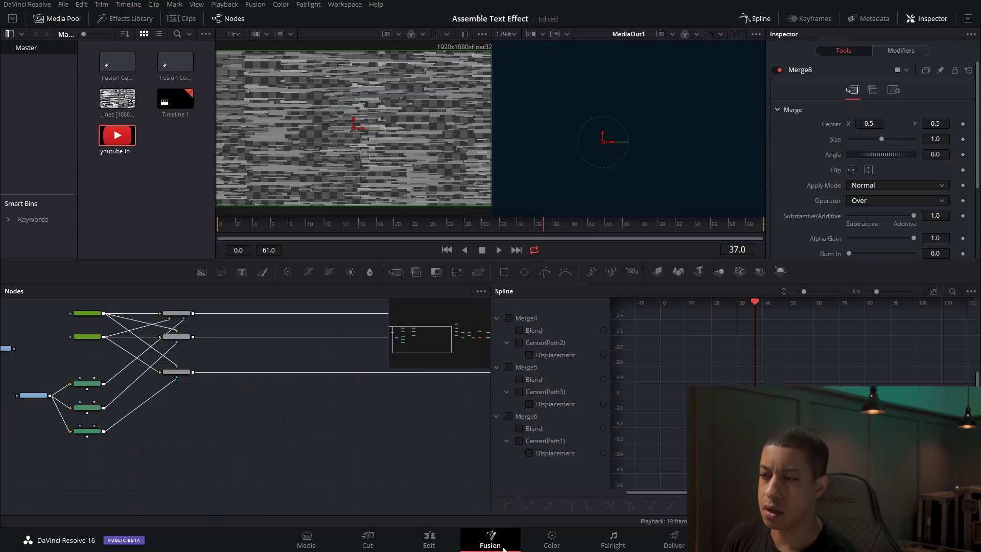
- Display Merge5 and TimeSpeed1 side by side in the two viewers and zoom the TimeSpeed1 view out to show the whole text
{"action": "left_click_drag", "start_coordinate": [282, 454], "coordinate": [134, 505]}
{"action": "left_click_drag", "start_coordinate": [374, 494], "coordinate": [128, 481]}
{"action": "scroll", "coordinate": [291, 421], "scroll_direction": "up", "scroll_amount": 3}
{"action": "left_click_drag", "start_coordinate": [216, 427], "coordinate": [270, 450]}
{"action": "left_click", "coordinate": [174, 375]}
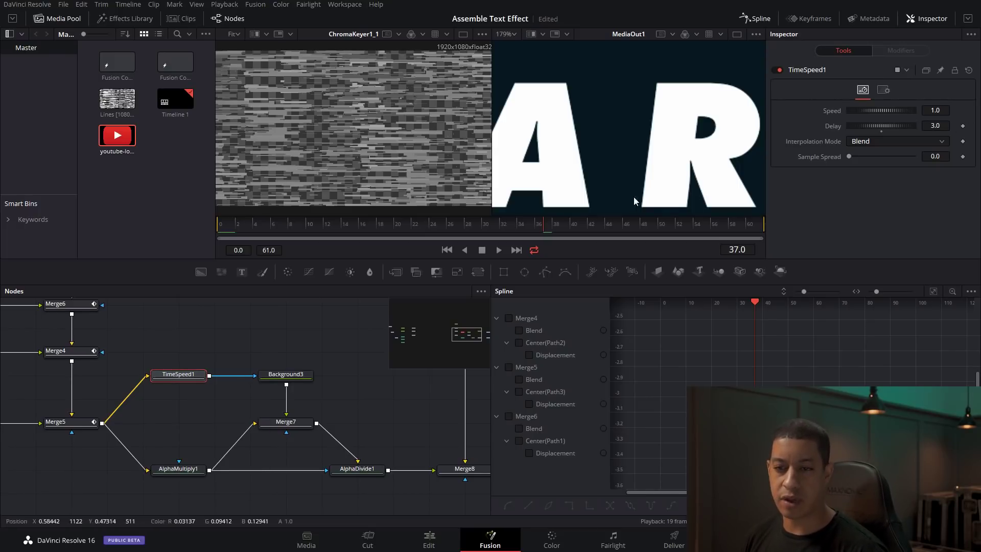
{"action": "left_click", "coordinate": [78, 424]}
{"action": "key", "text": "1"}
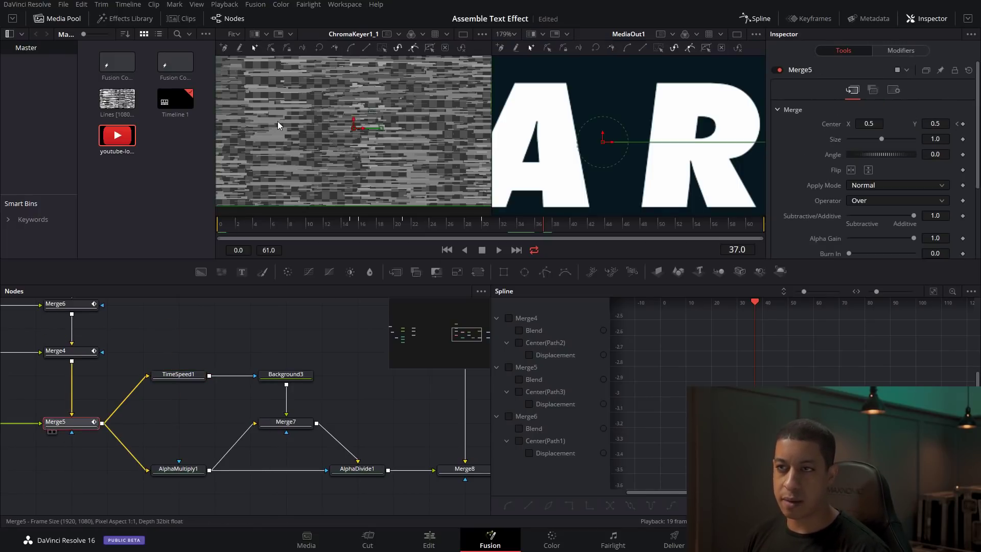
{"action": "key", "text": "2"}
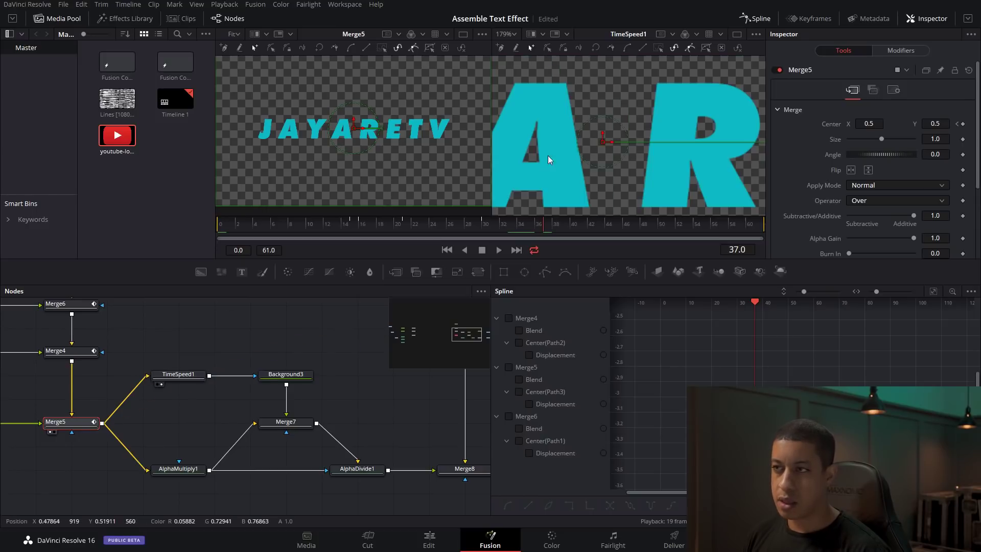
{"action": "key", "text": "ctrl+f"}
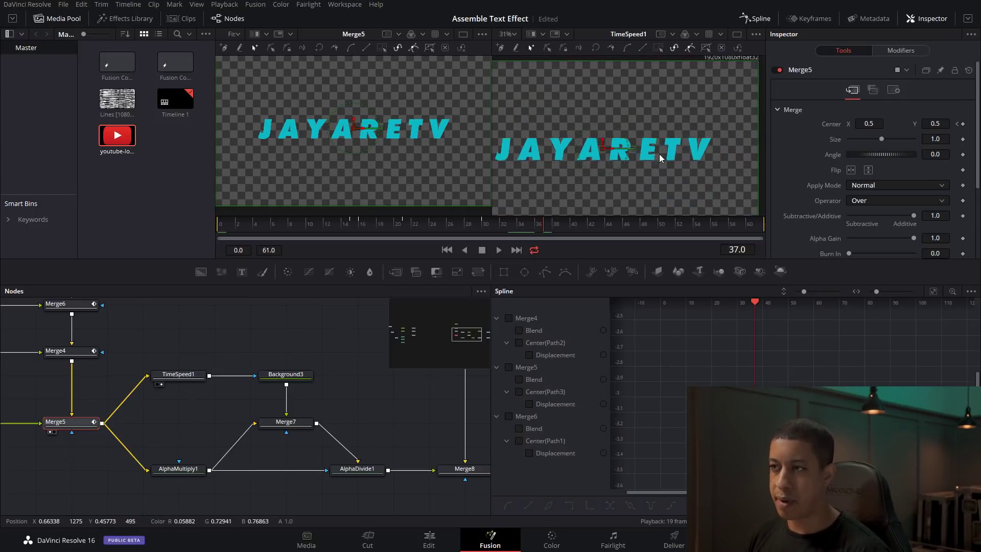
- Select TimeSpeed1 and scrub to frame 13 to compare its delayed output with Merge5
{"action": "left_click", "coordinate": [174, 377]}
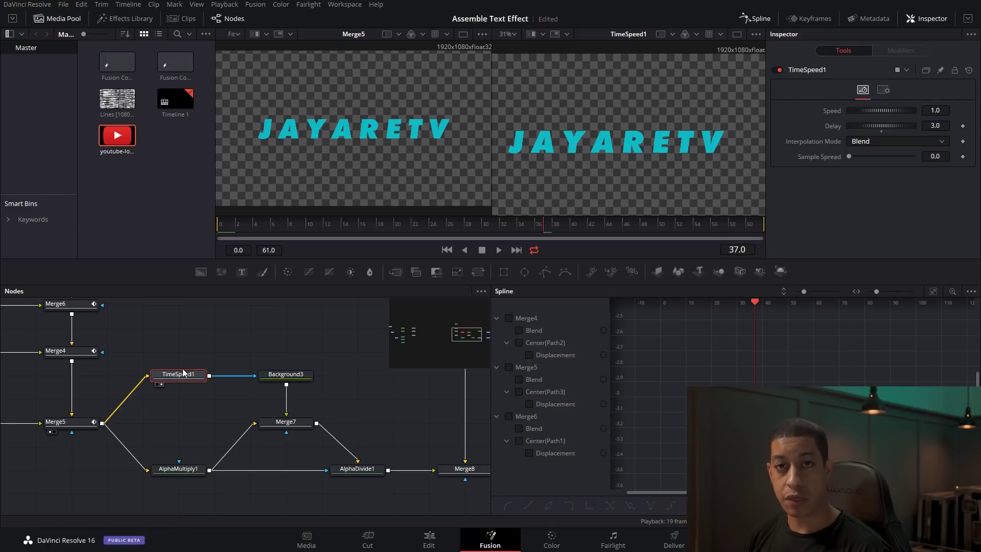
{"action": "left_click_drag", "start_coordinate": [371, 231], "coordinate": [339, 230]}
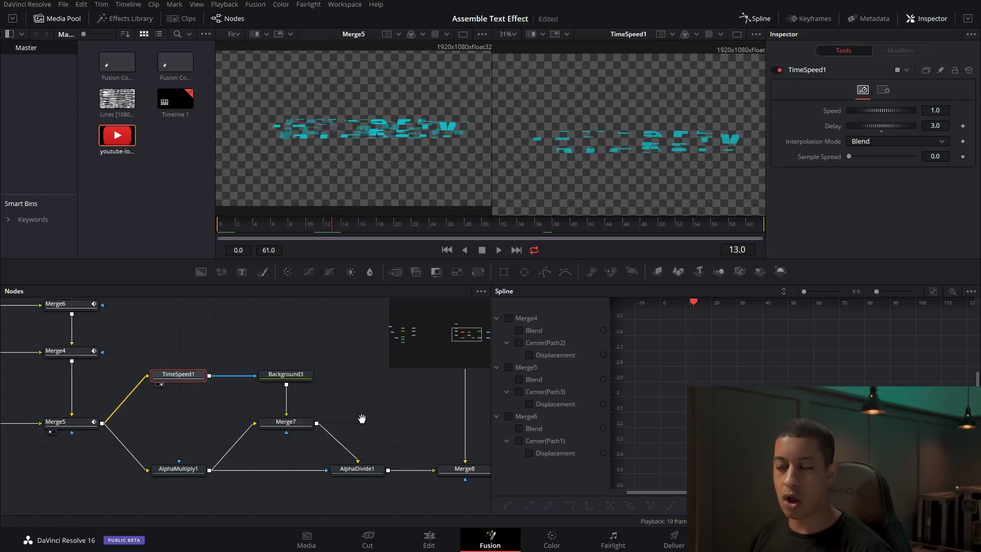
{"action": "left_click_drag", "start_coordinate": [362, 419], "coordinate": [349, 415]}
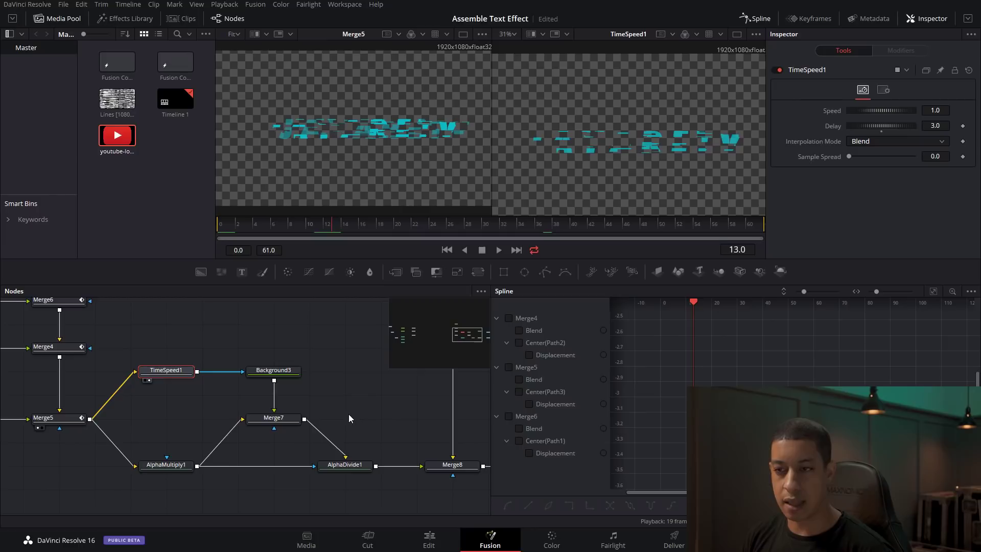
- View Background3 and then Merge8 in place of Merge5, and scrub the enlarged Merge8 result to frame 16
{"action": "left_click_drag", "start_coordinate": [288, 376], "coordinate": [335, 151]}
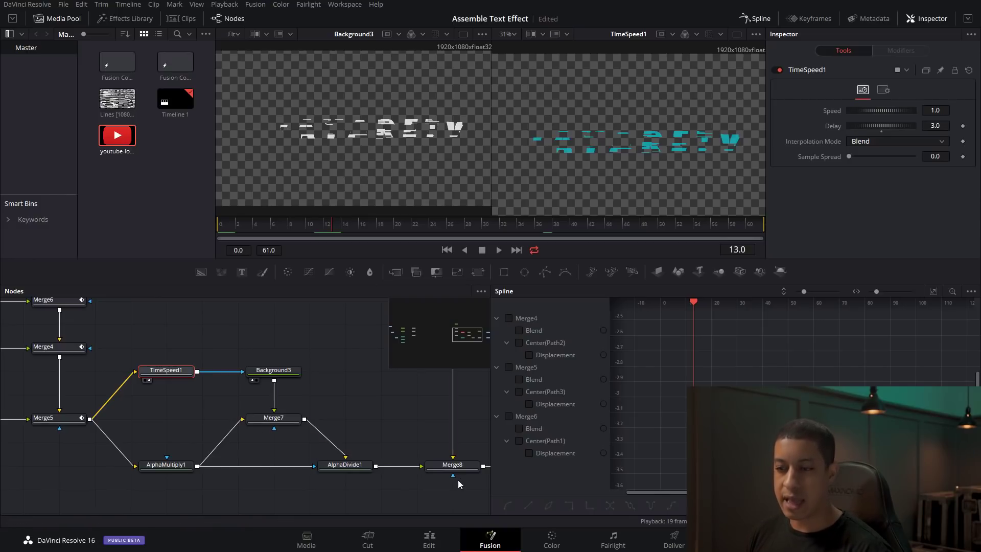
{"action": "left_click_drag", "start_coordinate": [447, 466], "coordinate": [432, 117]}
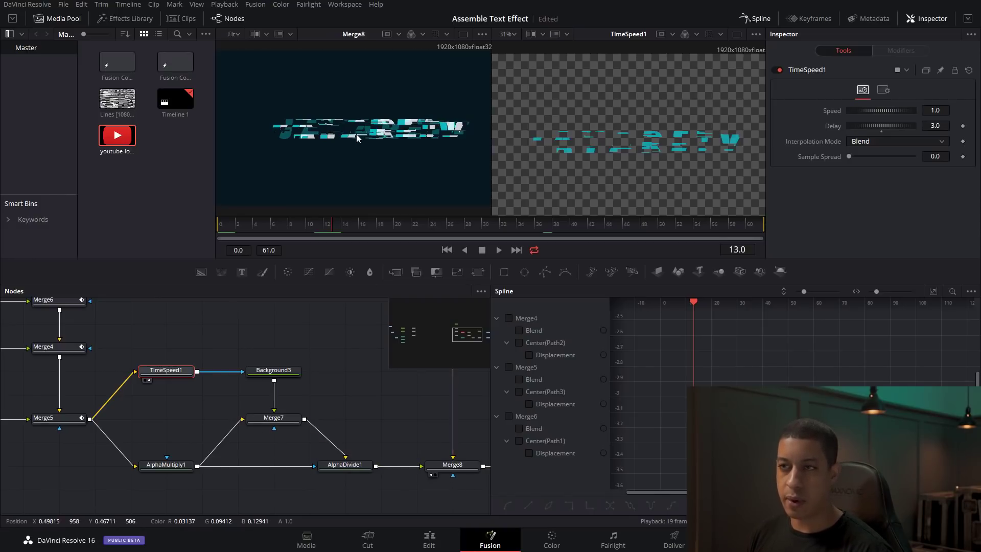
{"action": "scroll", "coordinate": [351, 127], "scroll_direction": "up", "scroll_amount": 3}
{"action": "scroll", "coordinate": [369, 143], "scroll_direction": "down", "scroll_amount": 3}
{"action": "scroll", "coordinate": [396, 139], "scroll_direction": "up", "scroll_amount": 3}
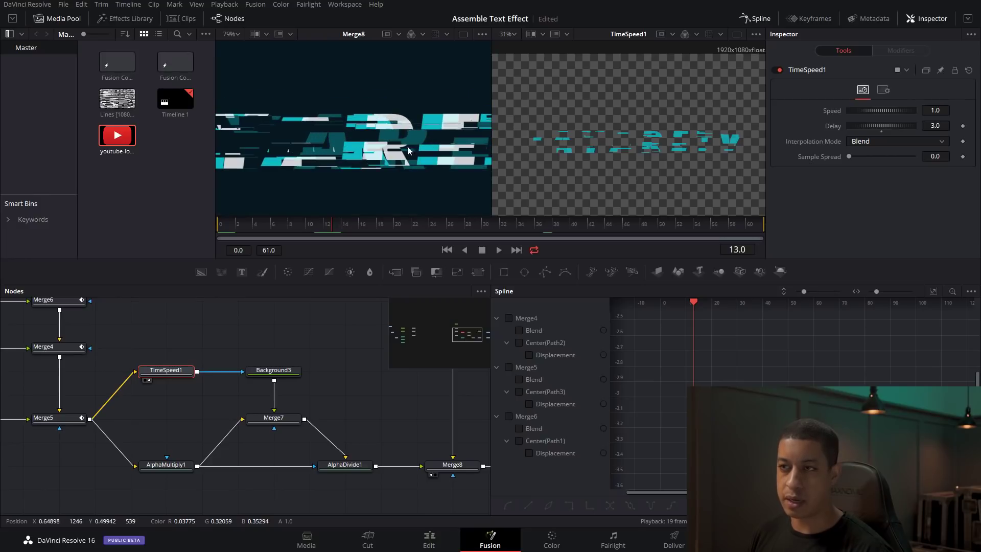
{"action": "left_click", "coordinate": [253, 225]}
{"action": "left_click_drag", "start_coordinate": [253, 225], "coordinate": [360, 227]}
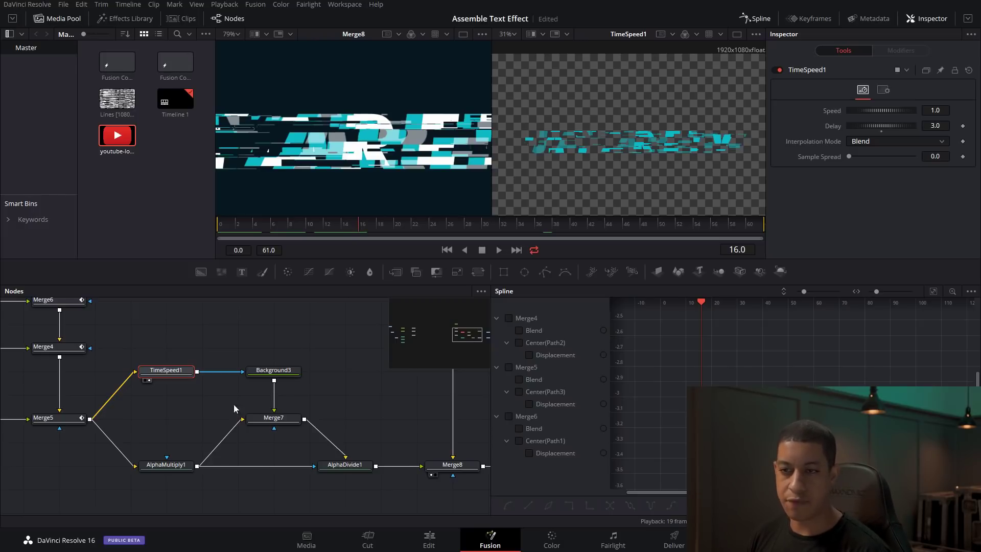
- Set TimeSpeed1's Delay to 5 and scrub back to frame 15 to preview the wider offset
{"action": "left_click", "coordinate": [936, 125]}
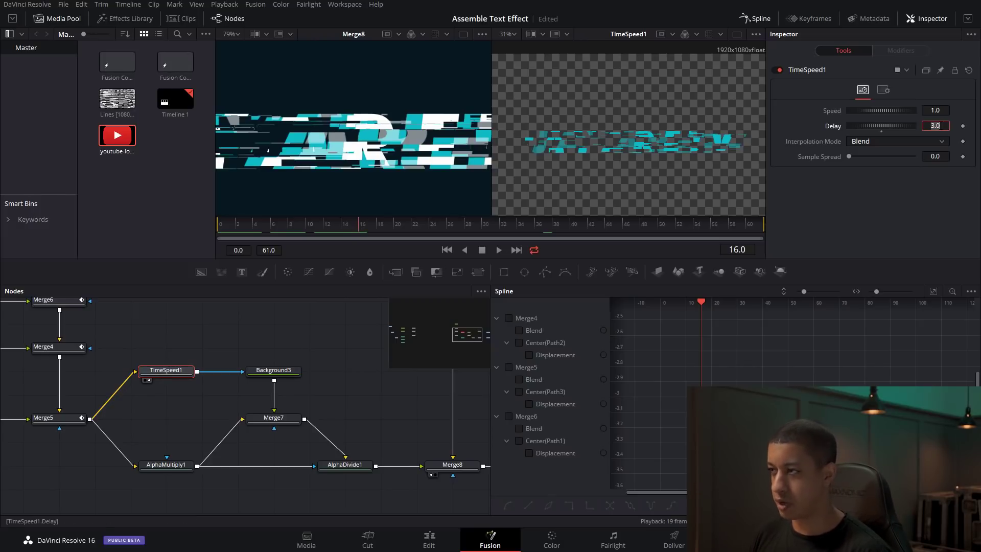
{"action": "type", "text": "5"}
{"action": "key", "text": "Tab"}
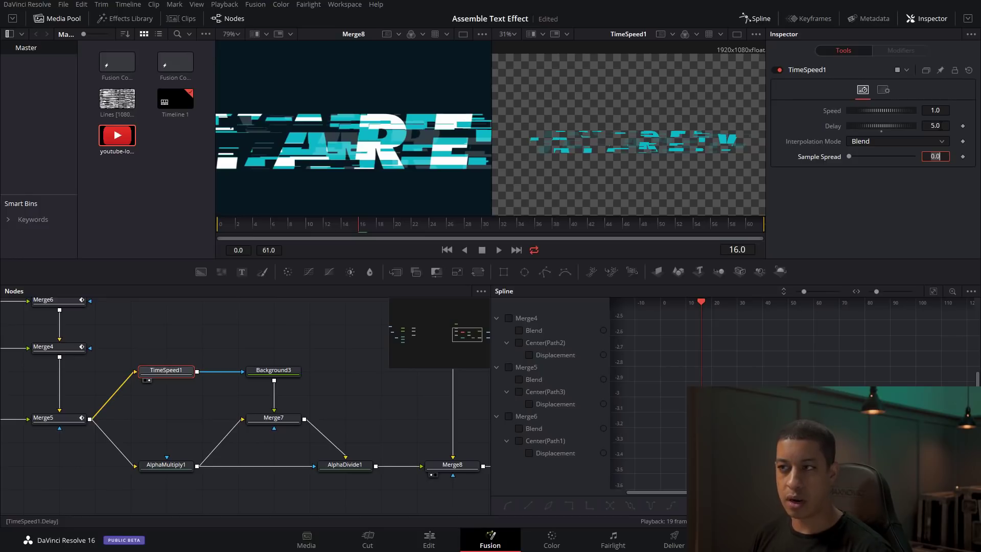
{"action": "scroll", "coordinate": [400, 128], "scroll_direction": "down", "scroll_amount": 6}
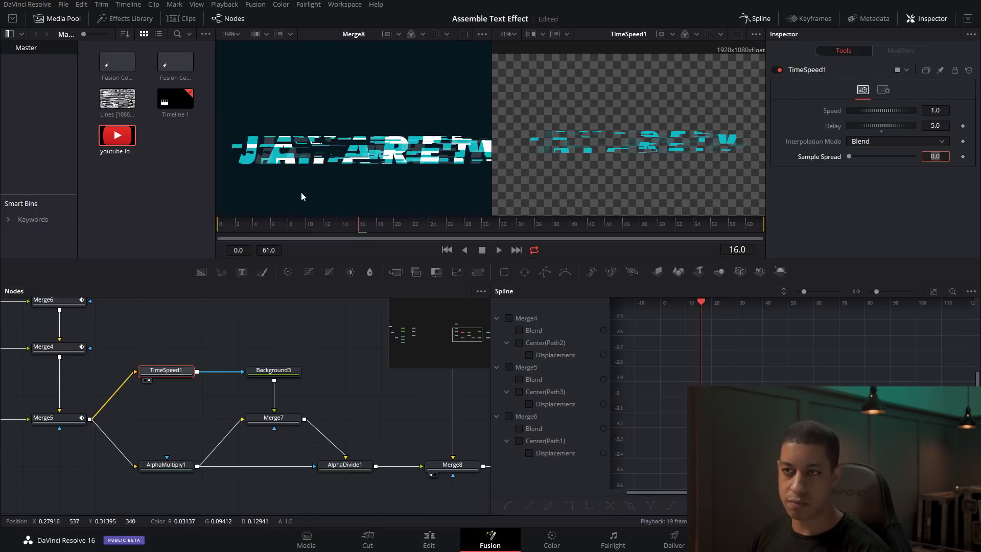
{"action": "left_click", "coordinate": [370, 225]}
{"action": "mouse_move", "coordinate": [370, 224]}
{"action": "left_mouse_down"}
{"action": "mouse_move", "coordinate": [463, 222]}
{"action": "mouse_move", "coordinate": [354, 224]}
{"action": "left_mouse_up"}
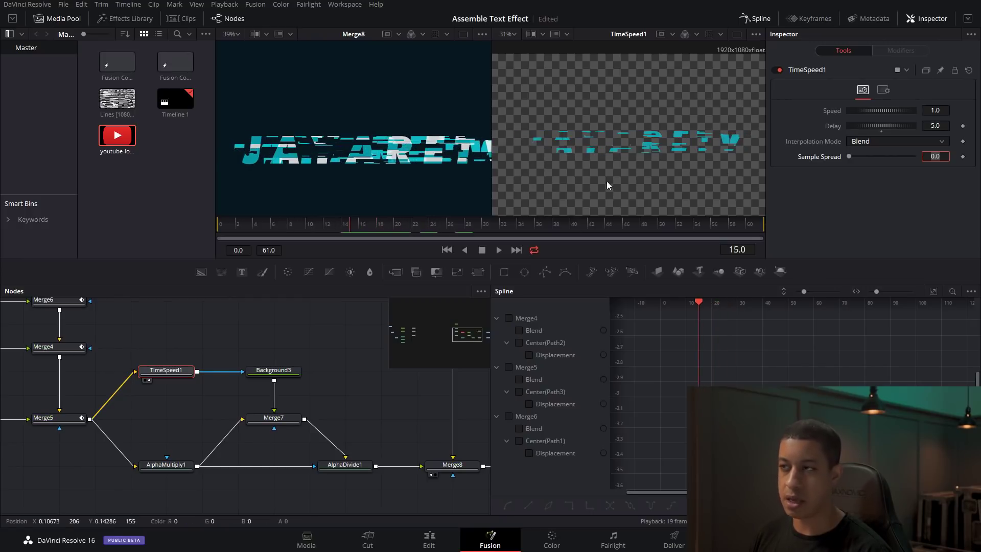
- Set TimeSpeed1's Delay to 3 and play the animation to preview the tighter colour offset
{"action": "left_click", "coordinate": [936, 125]}
{"action": "type", "text": "3"}
{"action": "key", "text": "Tab"}
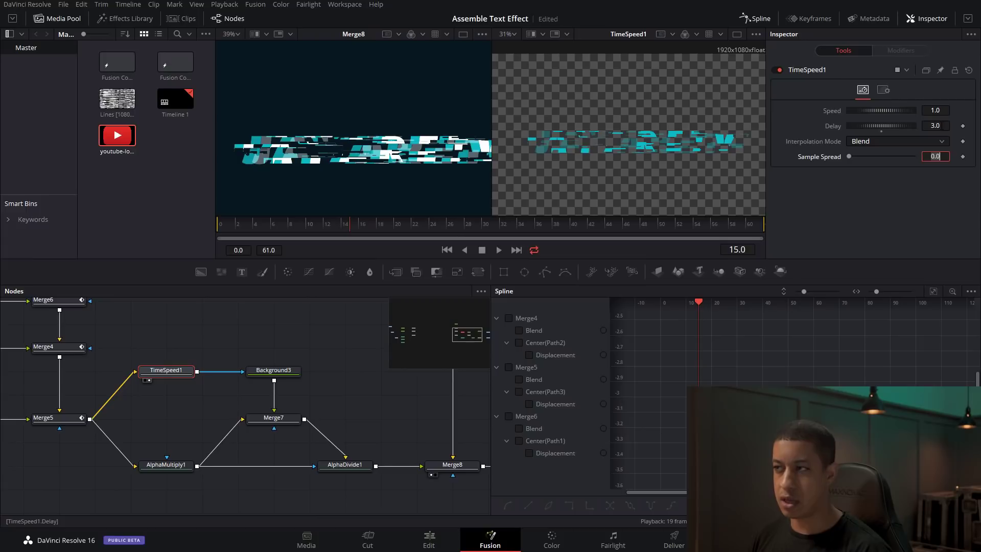
{"action": "left_click", "coordinate": [308, 225]}
{"action": "key", "text": "space"}
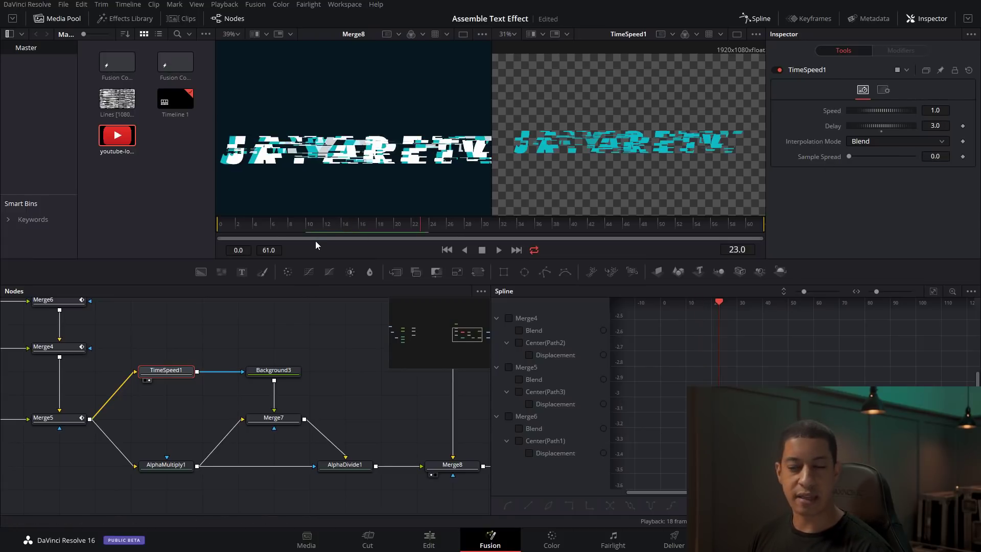
{"action": "key", "text": "space"}
{"action": "key", "text": "space"}
- Select the MediaIn1 node holding Lines [1080-1080].jpg and display it in the first viewer to examine the source line pattern
{"action": "left_click_drag", "start_coordinate": [371, 304], "coordinate": [117, 329]}
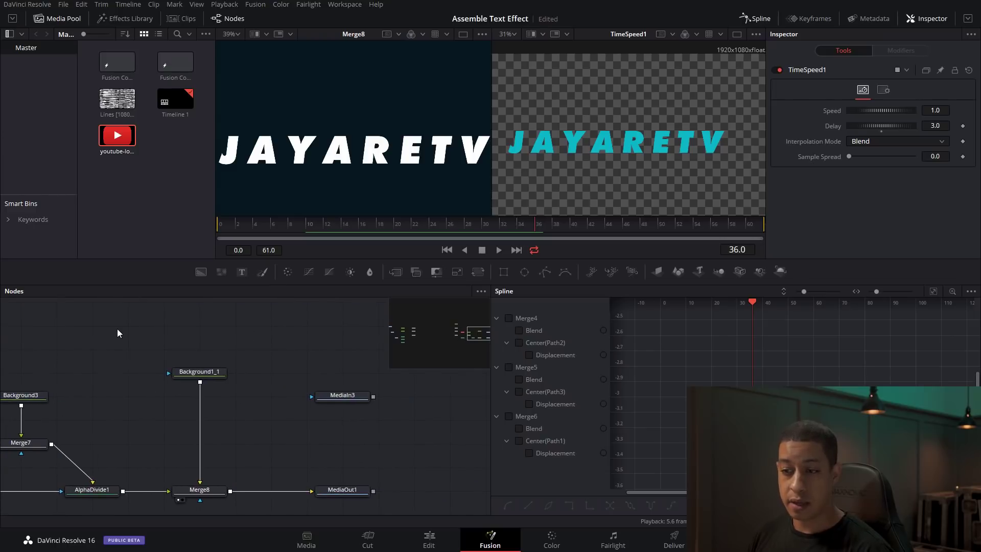
{"action": "left_click_drag", "start_coordinate": [137, 329], "coordinate": [352, 331]}
{"action": "left_click_drag", "start_coordinate": [243, 348], "coordinate": [388, 340]}
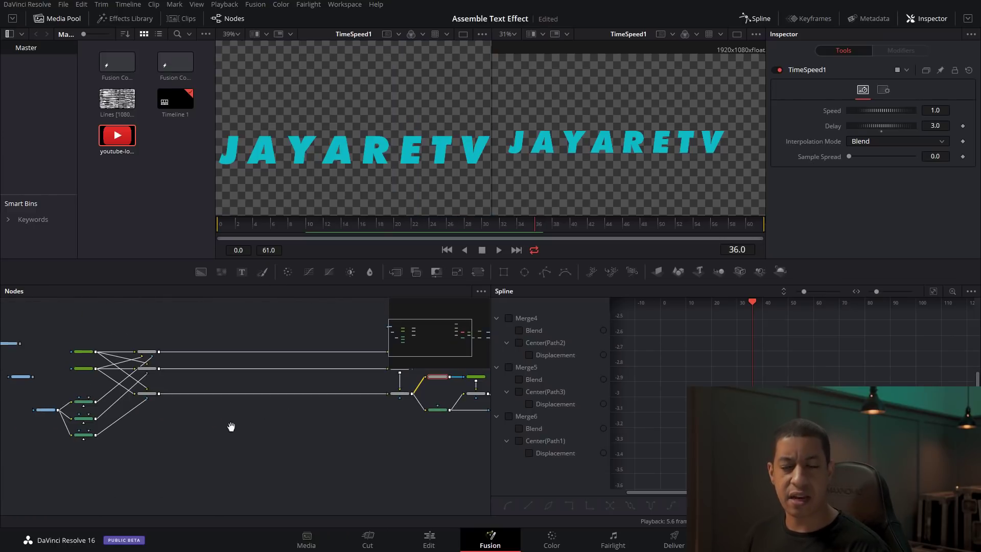
{"action": "left_click_drag", "start_coordinate": [231, 426], "coordinate": [231, 446]}
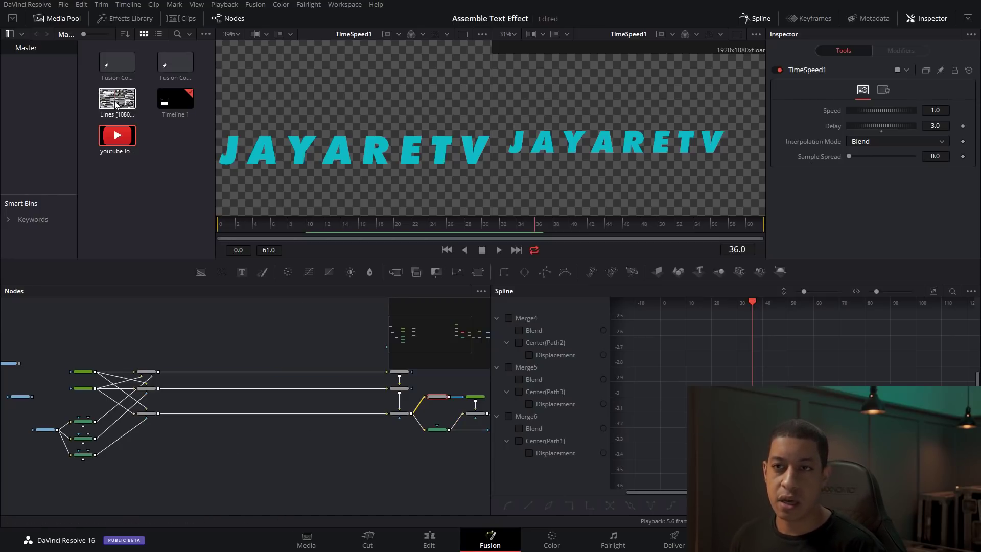
{"action": "left_click", "coordinate": [45, 429]}
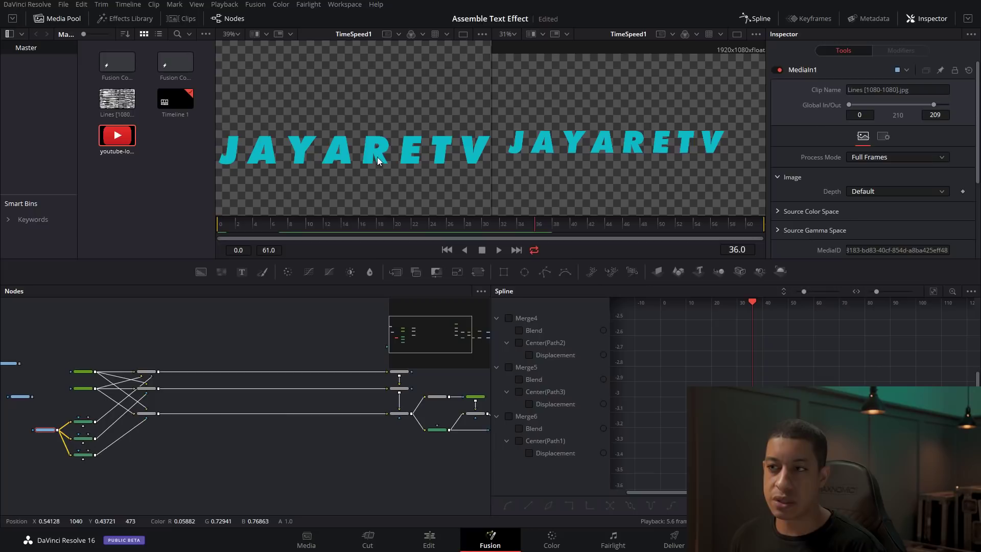
{"action": "left_click_drag", "start_coordinate": [106, 423], "coordinate": [312, 375]}
{"action": "key", "text": "1"}
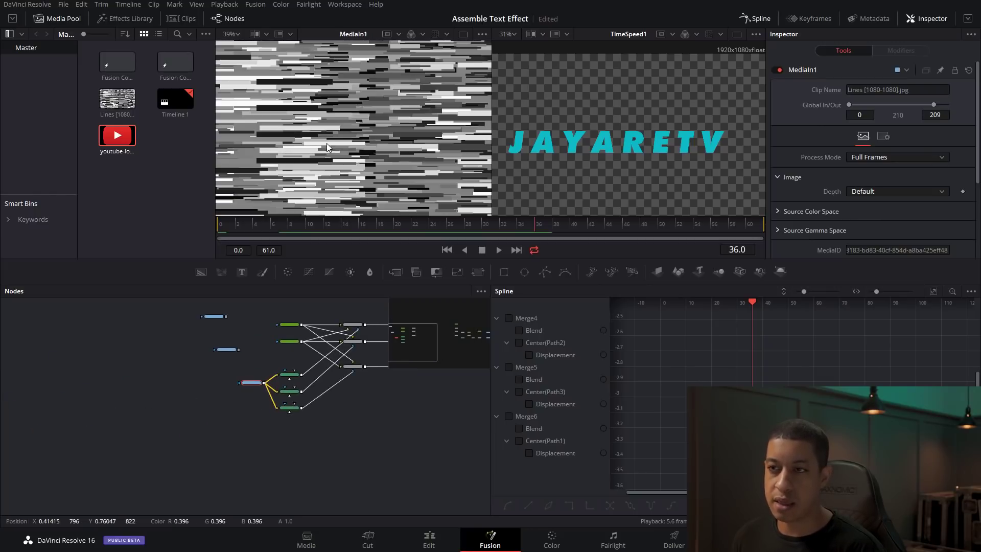